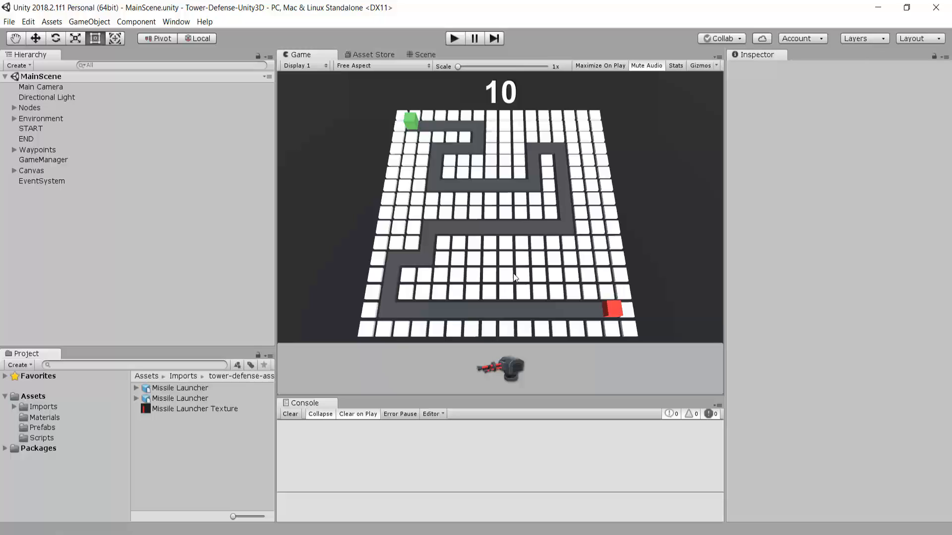
# - Open the Missile Launcher folder inside the Models folder of the imported tower-defense-assets
pyautogui.click(13, 407)
pyautogui.click(67, 418)
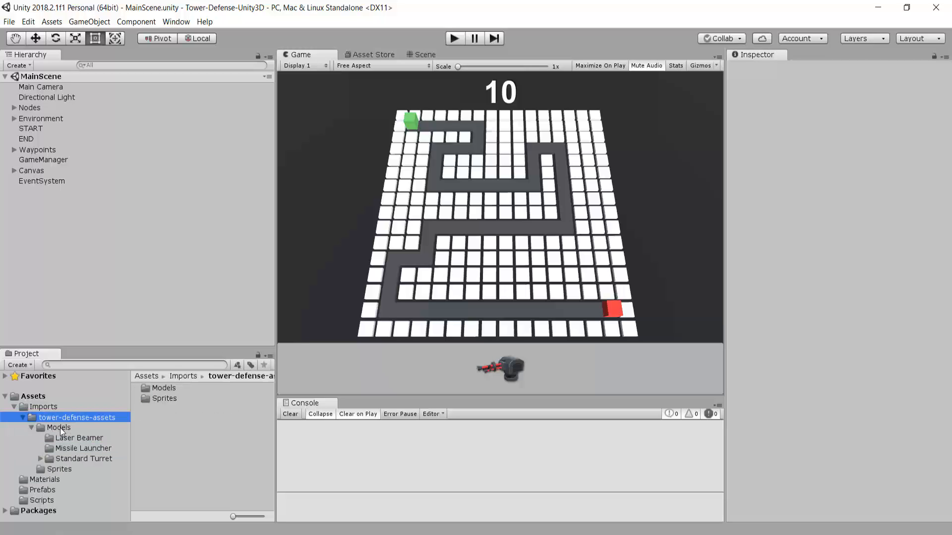
pyautogui.click(61, 428)
pyautogui.click(78, 447)
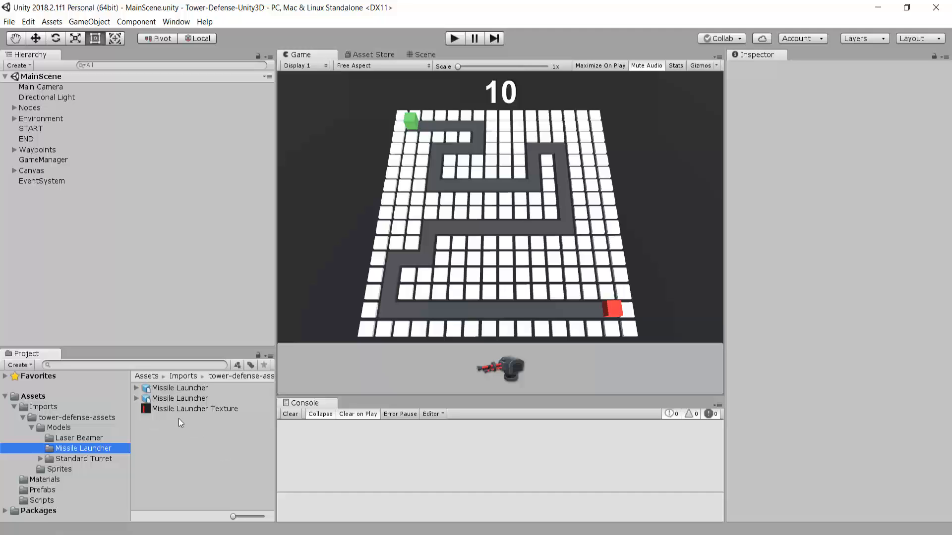
# - Check the file types of the two Missile Launcher model assets in the project folder
pyautogui.click(180, 388)
pyautogui.moveTo(276, 388); pyautogui.dragTo(507, 392)
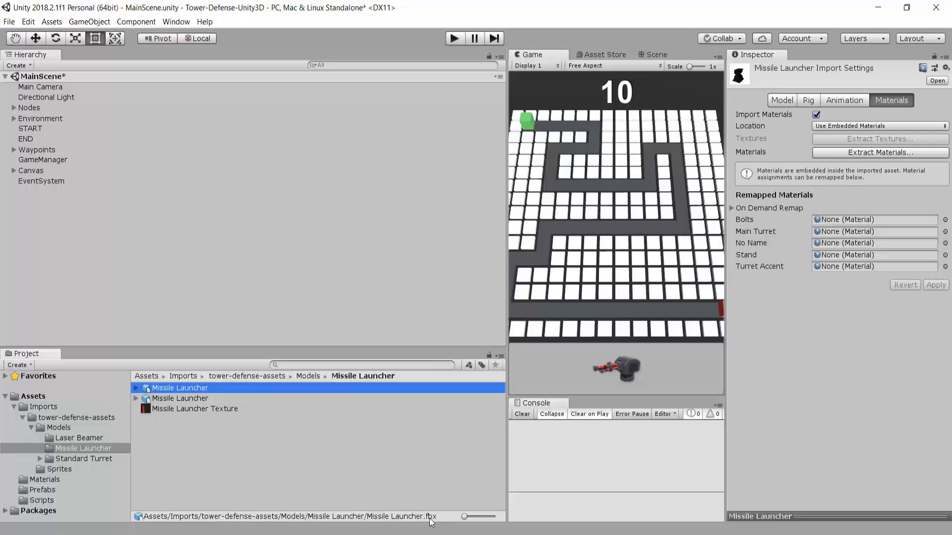
pyautogui.click(177, 399)
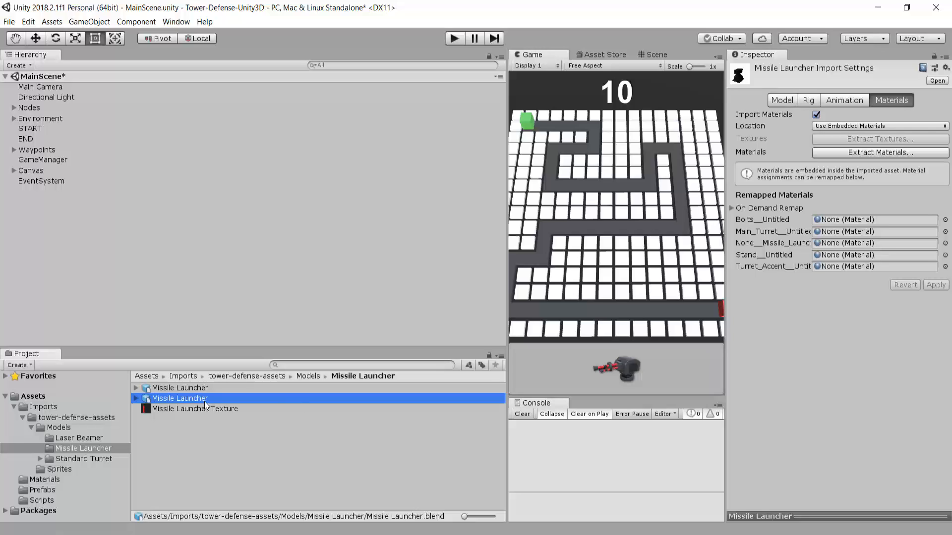
pyautogui.click(198, 388)
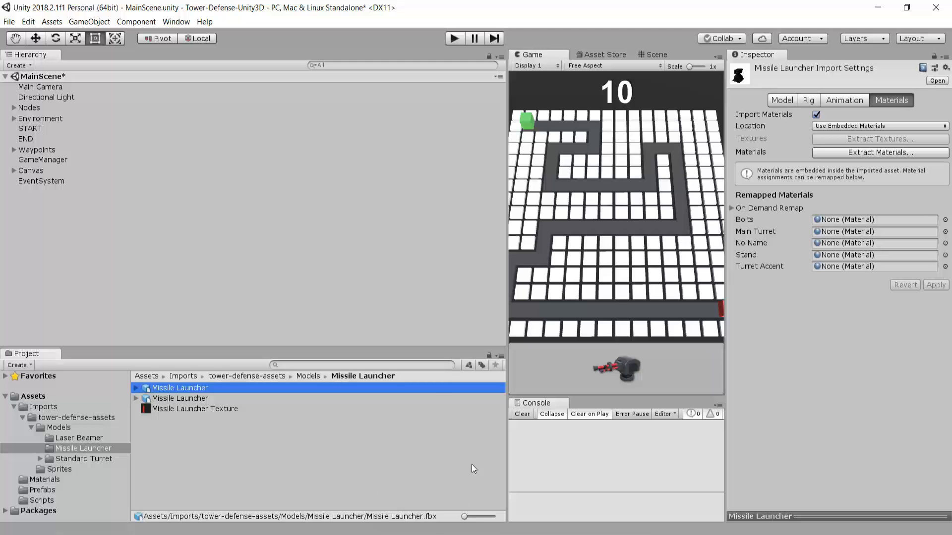
pyautogui.moveTo(507, 281); pyautogui.dragTo(283, 318)
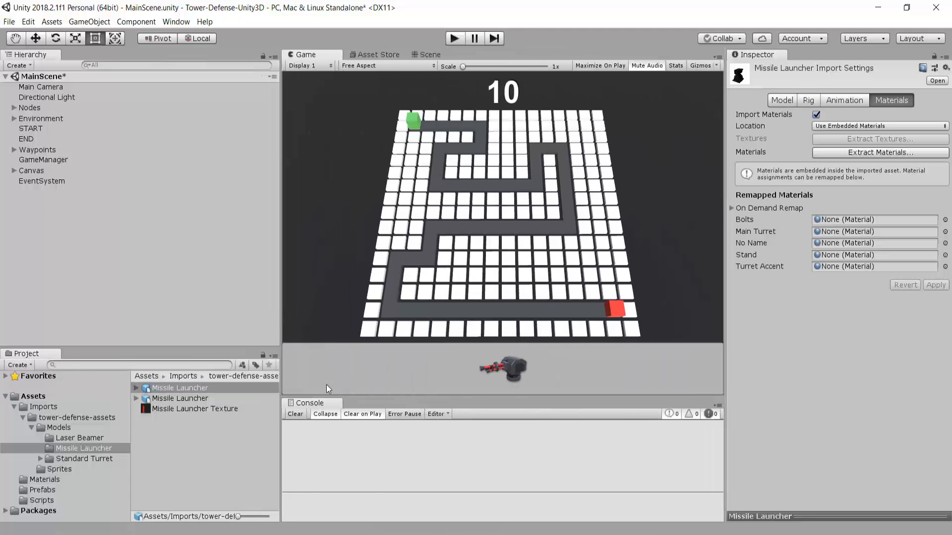
# - Add the FBX Missile Launcher model to the scene and frame it in the 3D Scene view
pyautogui.moveTo(194, 388); pyautogui.dragTo(124, 261)
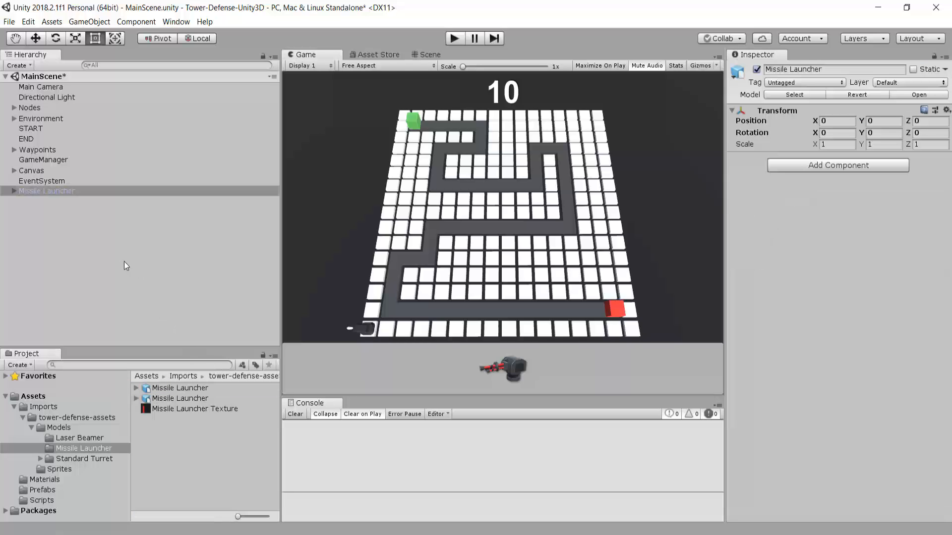
pyautogui.click(429, 54)
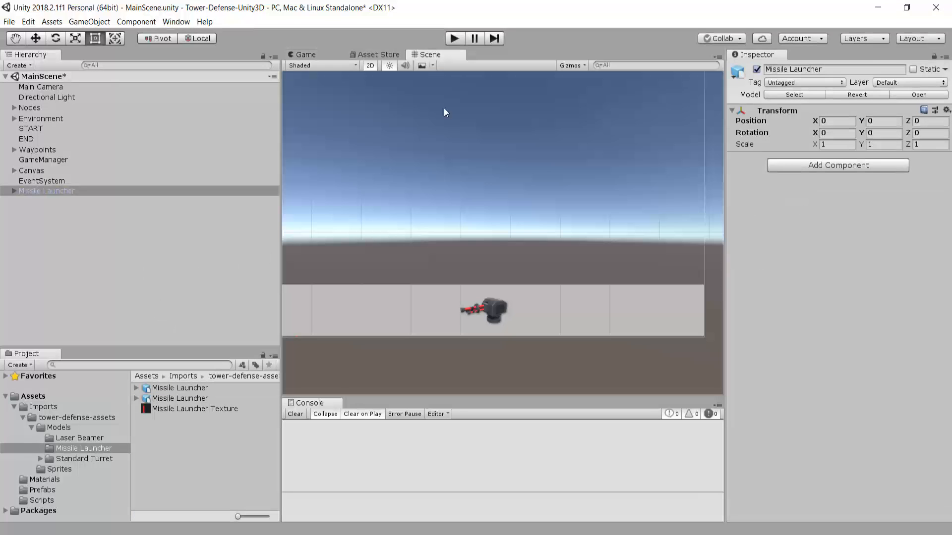
pyautogui.click(369, 65)
pyautogui.click(61, 191)
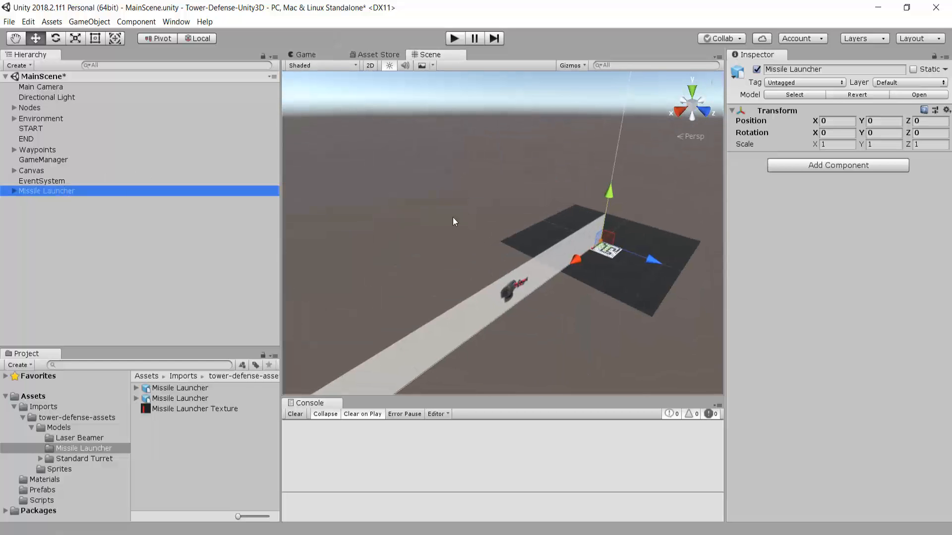
pyautogui.press('f')
pyautogui.keyDown('alt'); pyautogui.moveTo(598, 215); pyautogui.dragTo(443, 222); pyautogui.keyUp('alt')
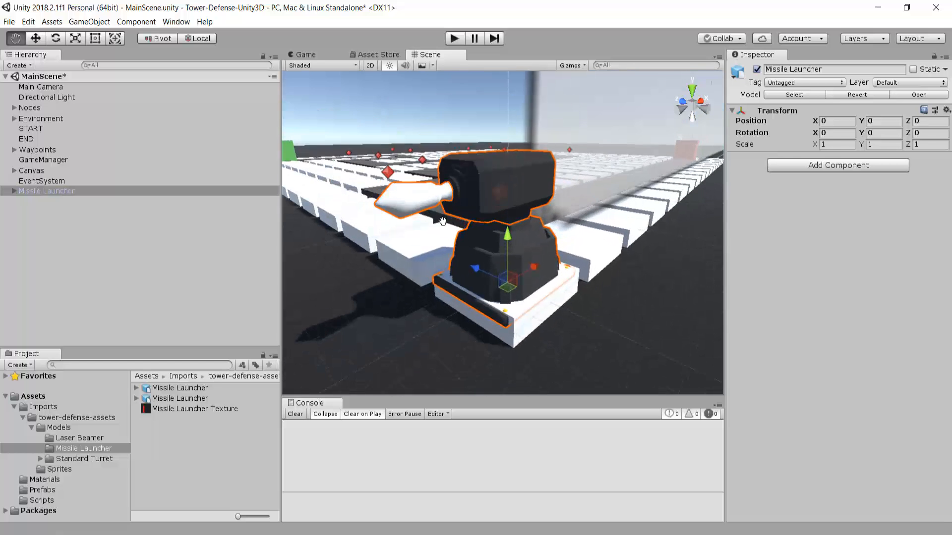
# - Examine the missile launcher's parts and its size relative to the node beneath it
pyautogui.moveTo(443, 222); pyautogui.dragTo(419, 198, button='middle')
pyautogui.click(414, 194)
pyautogui.scroll(5, 535, 248)
pyautogui.moveTo(537, 256); pyautogui.dragTo(557, 293, button='middle')
pyautogui.scroll(-3, 557, 293)
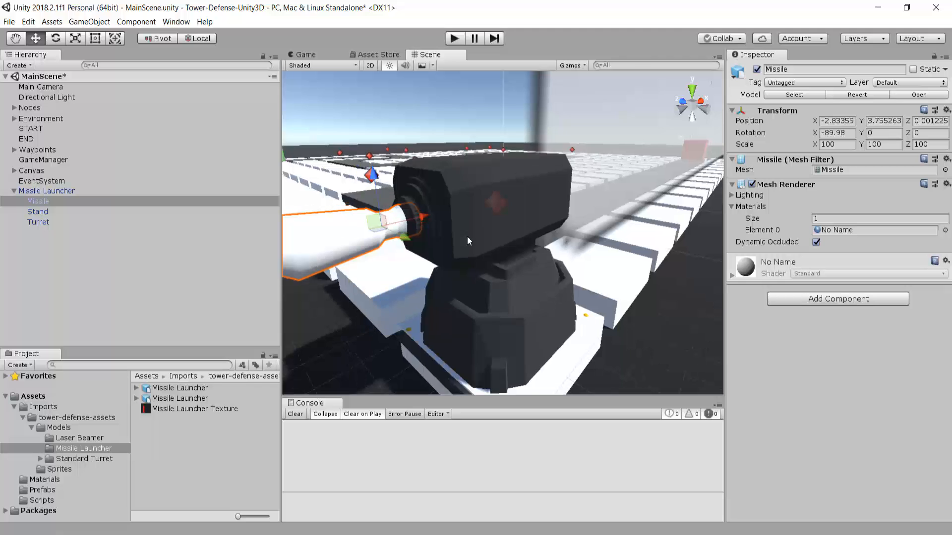
pyautogui.scroll(-10, 467, 236)
pyautogui.scroll(6, 471, 281)
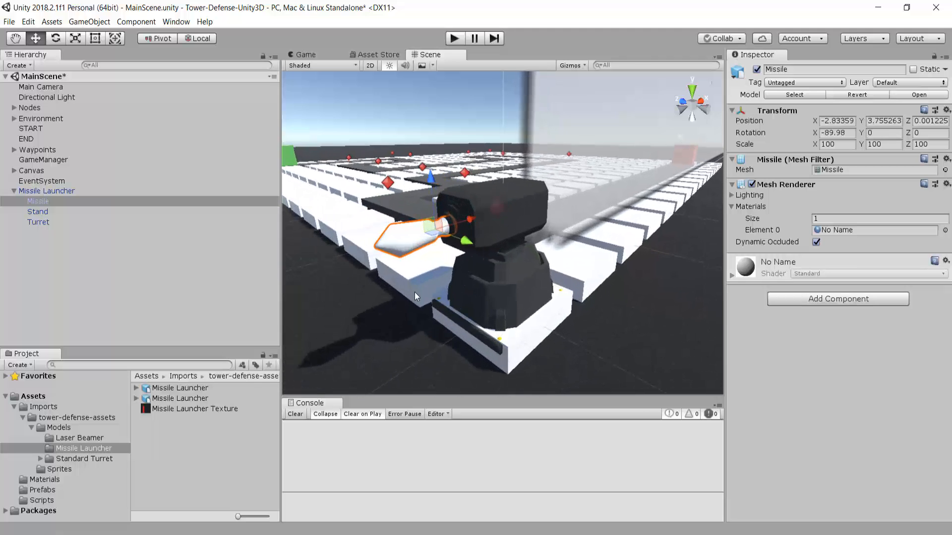
pyautogui.moveTo(415, 293); pyautogui.dragTo(521, 277, button='middle')
pyautogui.scroll(2, 520, 277)
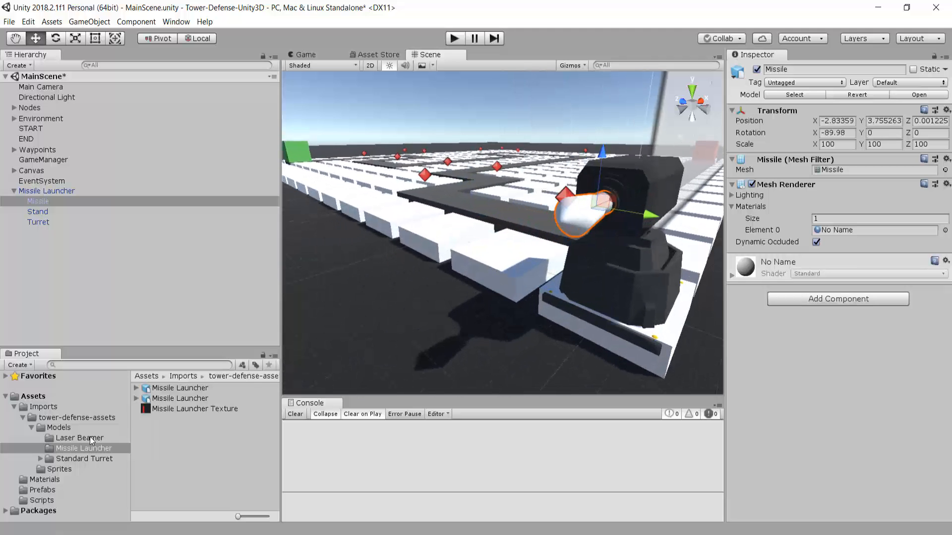
# - Place the Turret prefab beside the missile launcher to compare their sizes, and remove it again
pyautogui.click(44, 490)
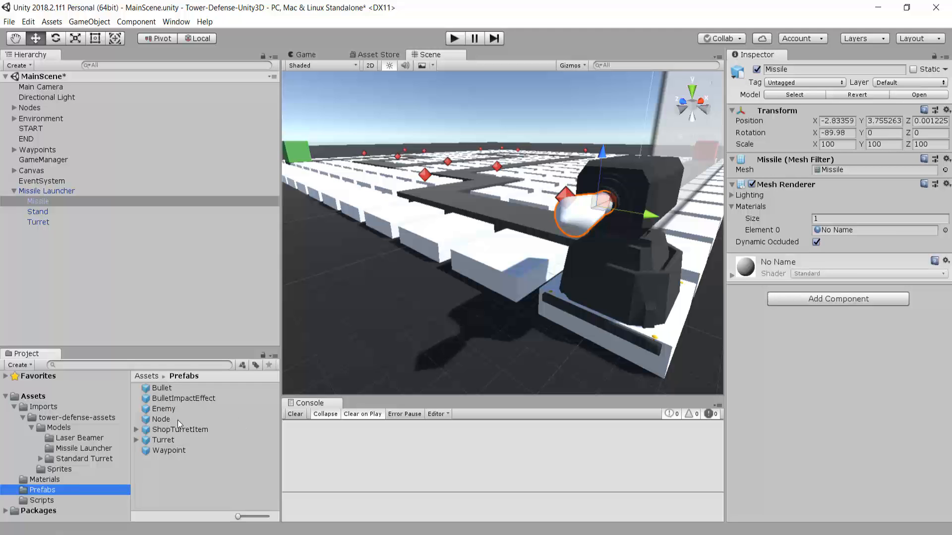
pyautogui.moveTo(163, 450); pyautogui.dragTo(512, 260)
pyautogui.keyDown('alt'); pyautogui.moveTo(620, 278); pyautogui.dragTo(475, 273); pyautogui.keyUp('alt')
pyautogui.press('f')
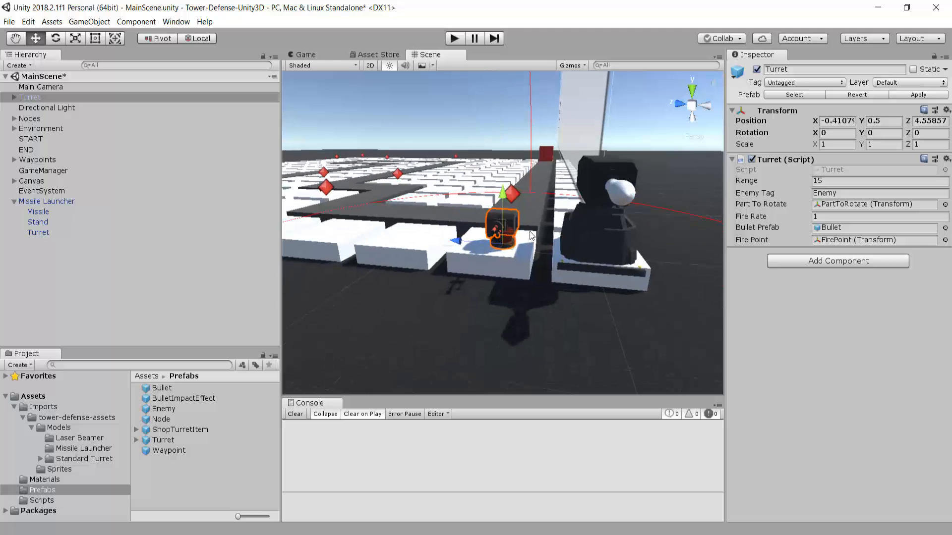
pyautogui.moveTo(622, 223); pyautogui.dragTo(441, 245, button='middle')
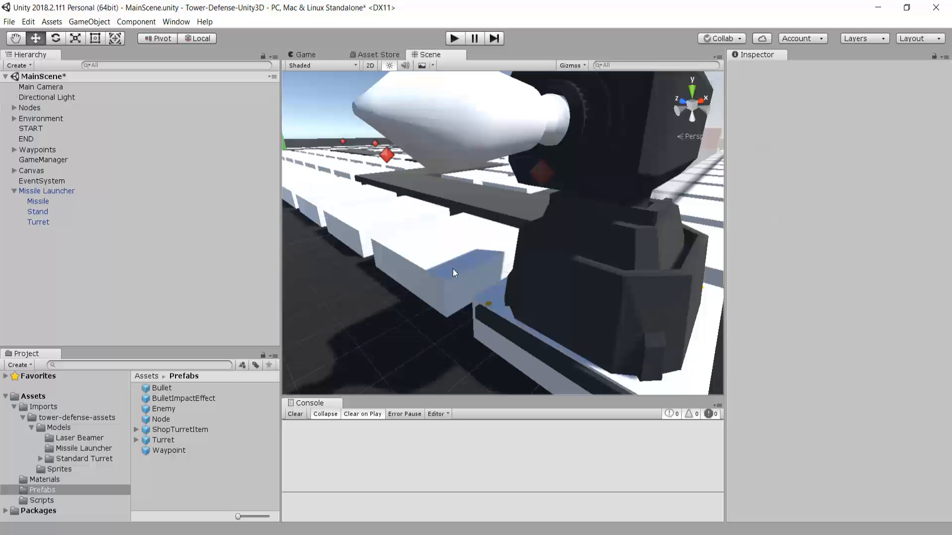
pyautogui.scroll(-3, 453, 268)
# - Set the Scale Factor of the FBX Missile Launcher's model import settings to 0.5 and apply it
pyautogui.click(44, 407)
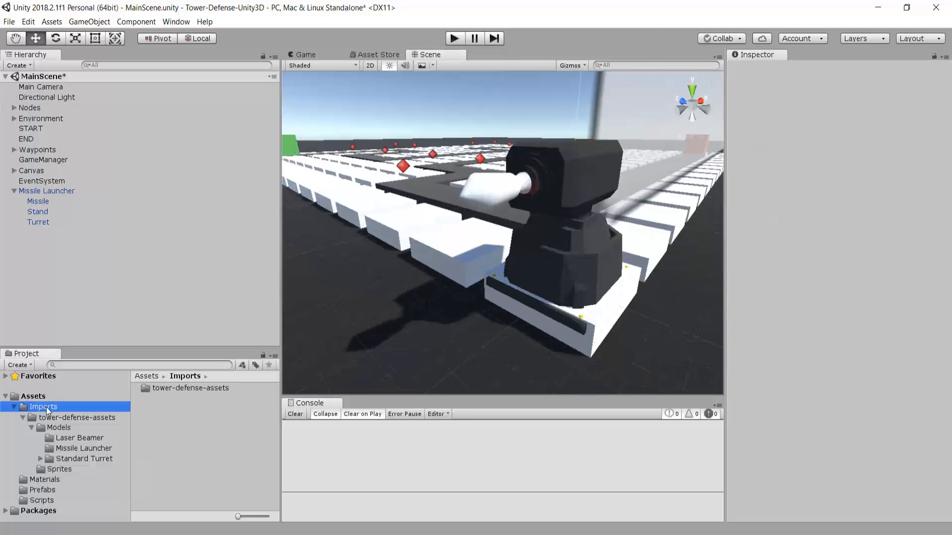
pyautogui.click(70, 432)
pyautogui.click(103, 444)
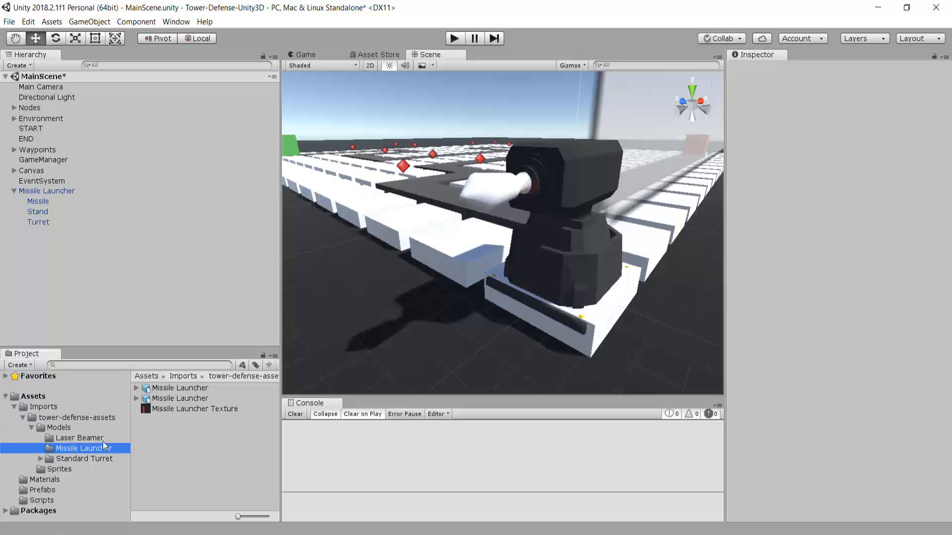
pyautogui.click(178, 389)
pyautogui.moveTo(550, 258); pyautogui.dragTo(440, 263, button='middle')
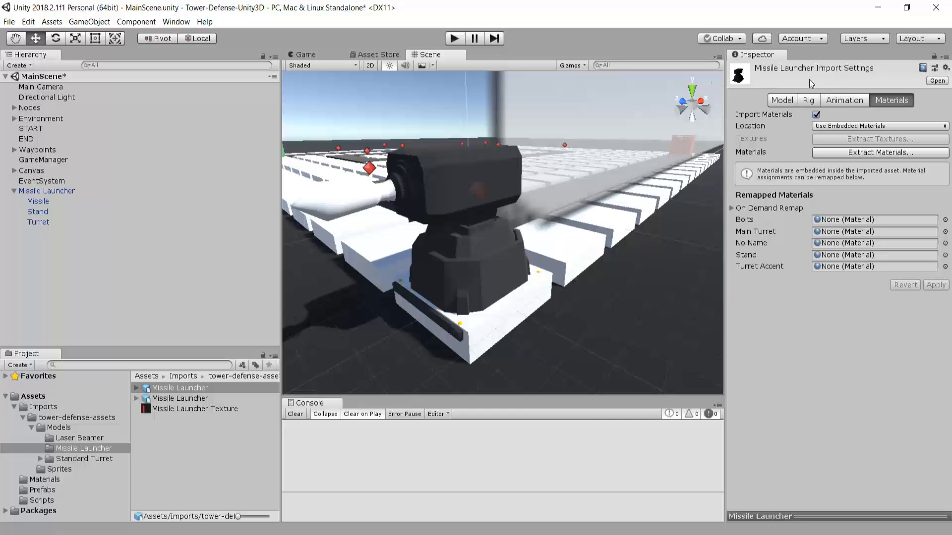
pyautogui.click(782, 100)
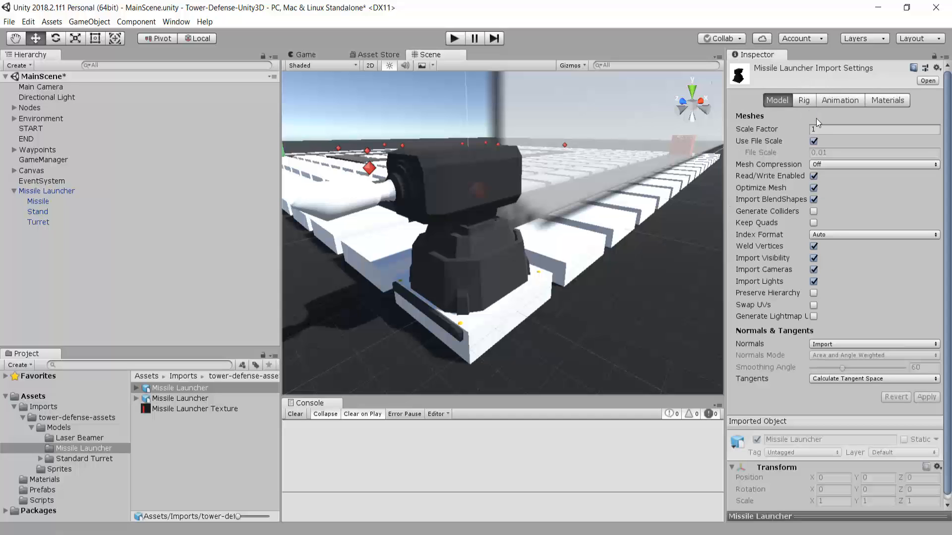
pyautogui.click(828, 128)
pyautogui.write('0.5')
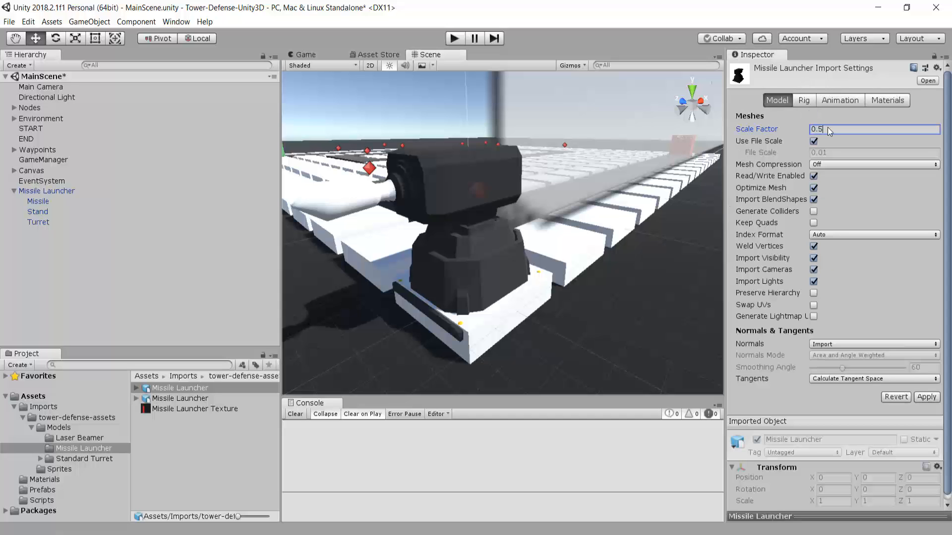
pyautogui.click(926, 397)
# - Move the Missile object out of the Missile Launcher to the scene's root level and deactivate it
pyautogui.scroll(8, 457, 313)
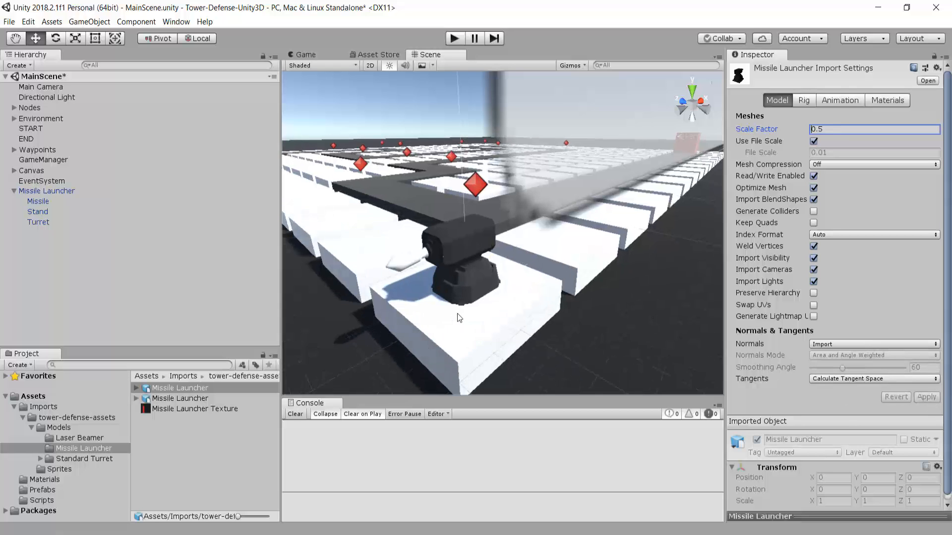
pyautogui.moveTo(400, 237); pyautogui.dragTo(505, 232, button='middle')
pyautogui.scroll(-5, 504, 232)
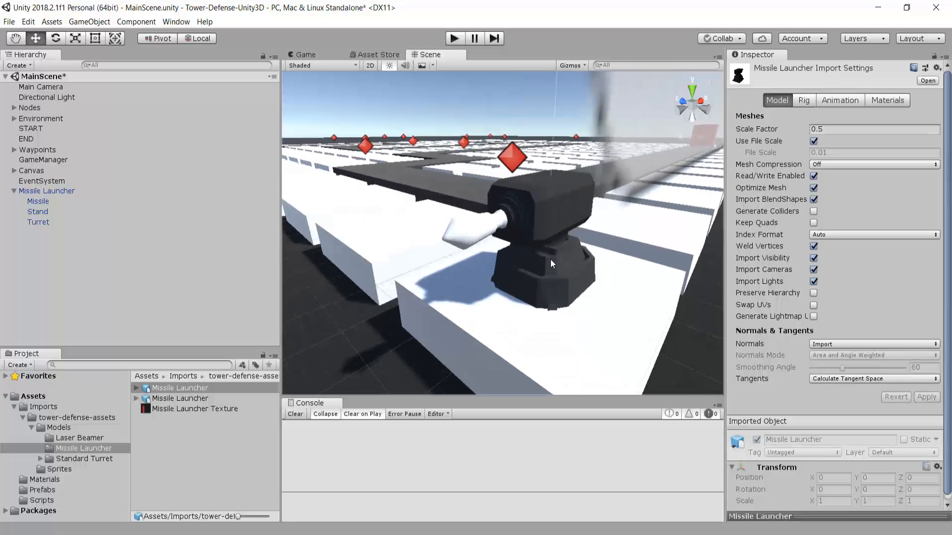
pyautogui.moveTo(550, 260); pyautogui.dragTo(518, 264, button='middle')
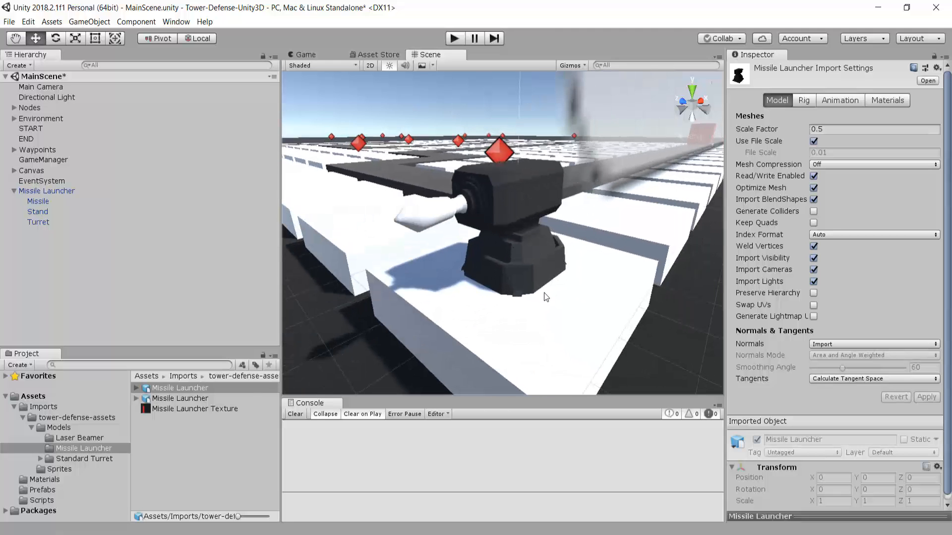
pyautogui.moveTo(552, 242); pyautogui.dragTo(525, 229, button='middle')
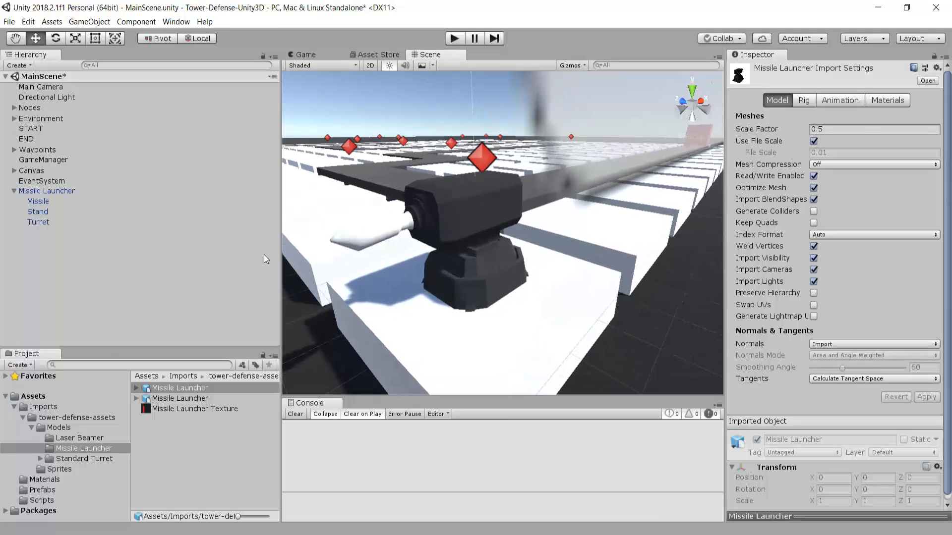
pyautogui.click(55, 191)
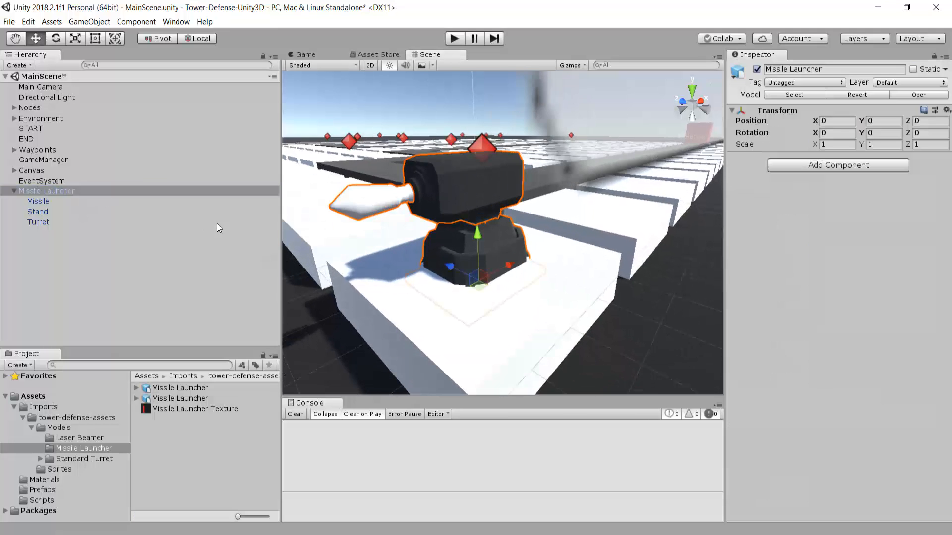
pyautogui.click(43, 201)
pyautogui.moveTo(370, 204); pyautogui.dragTo(447, 210, button='middle')
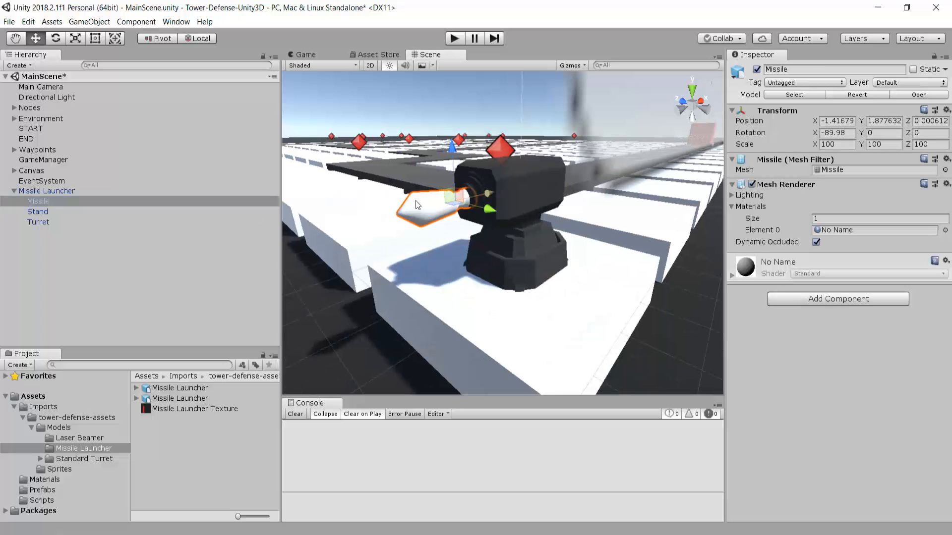
pyautogui.moveTo(36, 202); pyautogui.dragTo(37, 186)
pyautogui.click(510, 296)
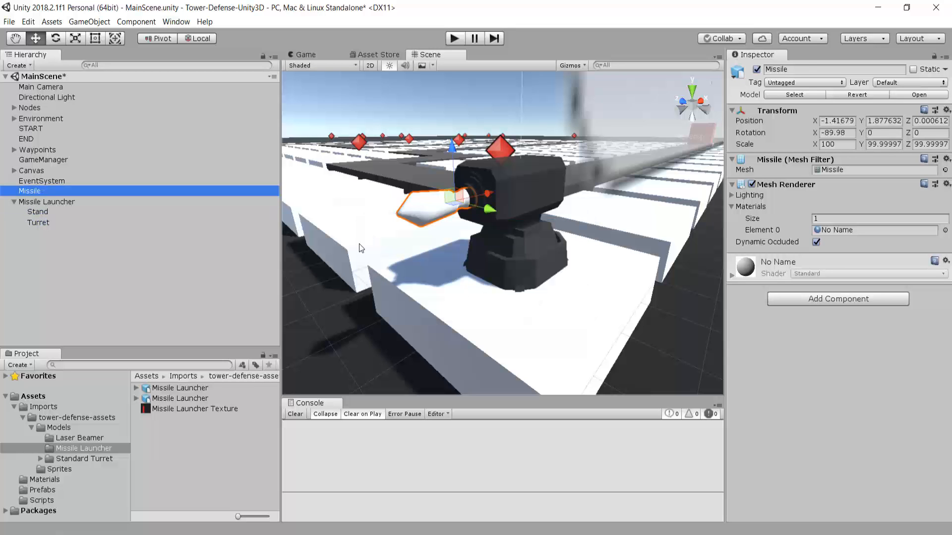
pyautogui.scroll(3, 593, 167)
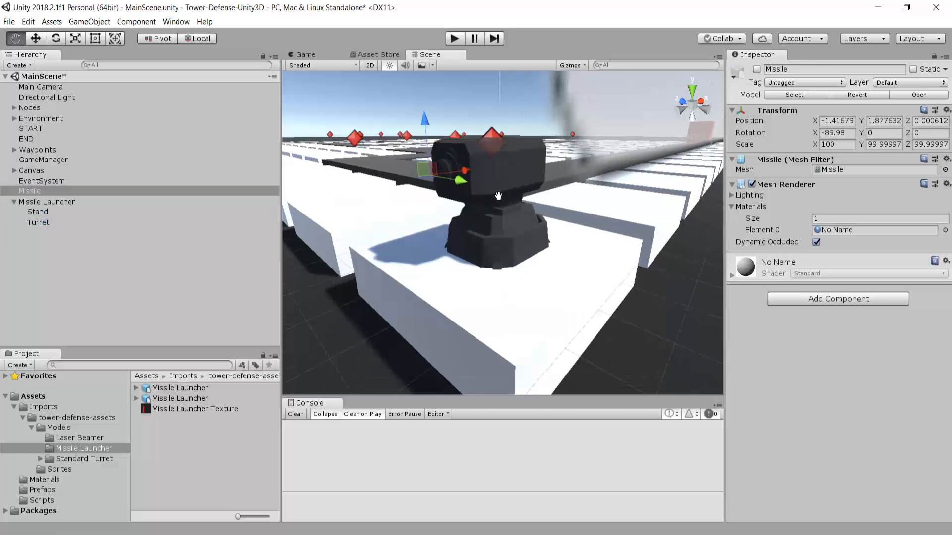
# - Raise the Missile Launcher onto its node by setting its Y position to 0.5
pyautogui.click(492, 204)
pyautogui.scroll(10, 513, 193)
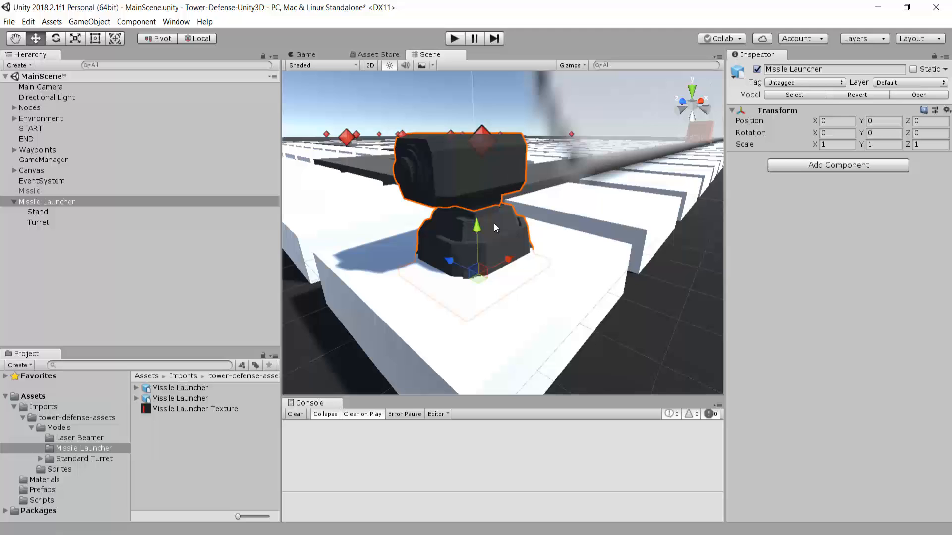
pyautogui.scroll(5, 519, 201)
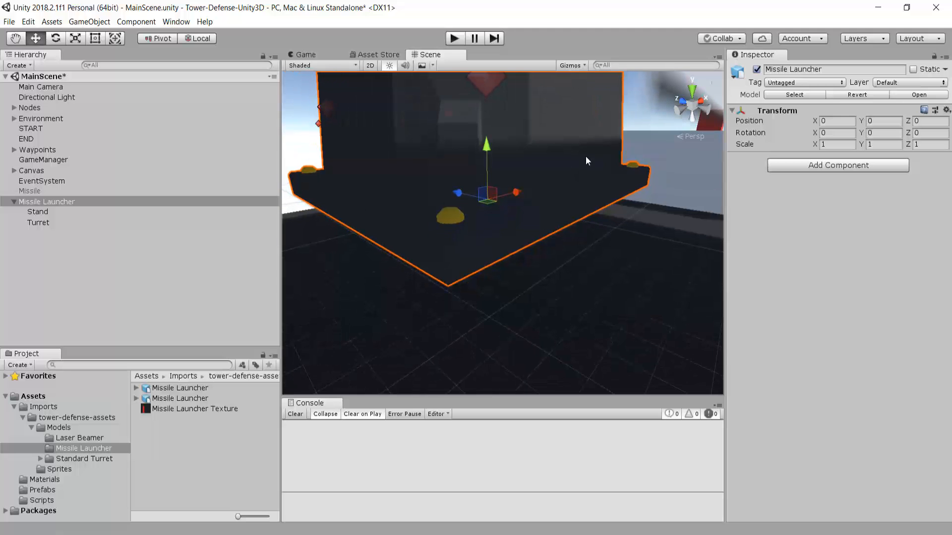
pyautogui.scroll(-10, 586, 159)
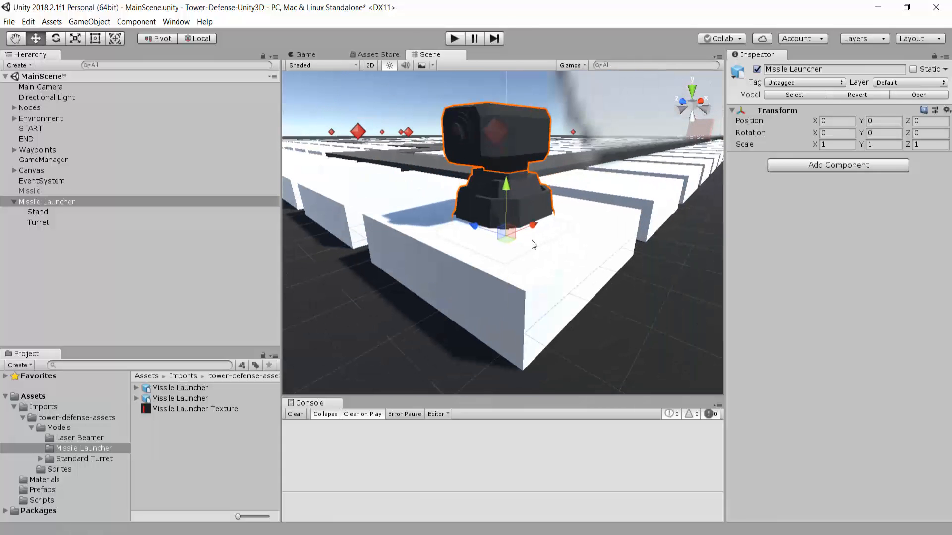
pyautogui.moveTo(531, 240)
pyautogui.mouseDown(button='middle')
pyautogui.moveTo(519, 257)
pyautogui.moveTo(524, 250)
pyautogui.mouseUp(button='middle')
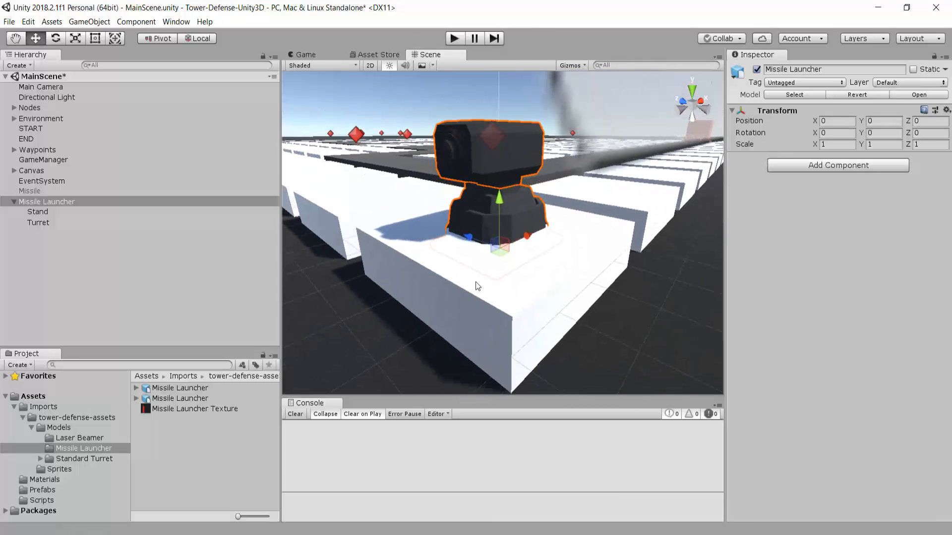
pyautogui.scroll(3, 569, 238)
pyautogui.scroll(3, 560, 217)
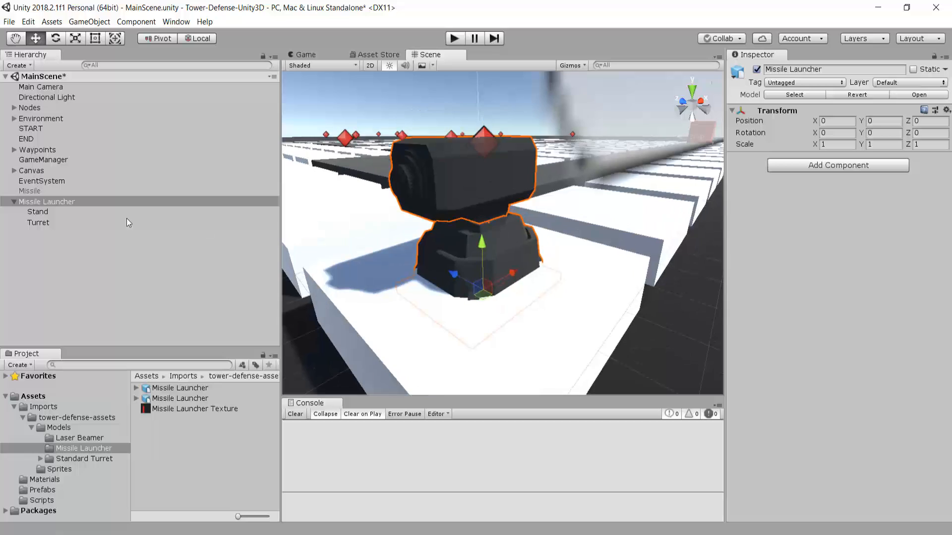
pyautogui.click(73, 203)
pyautogui.click(877, 121)
pyautogui.write('0.5')
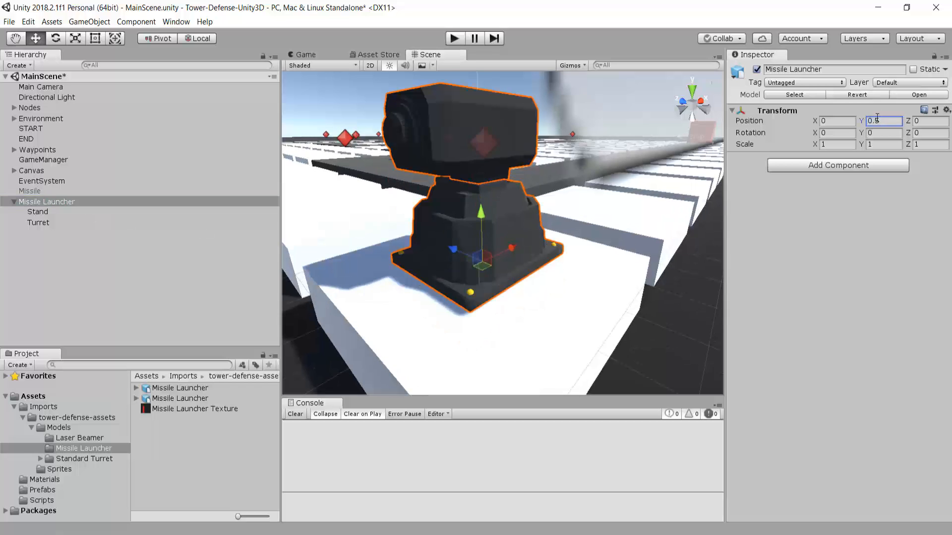
# - Lower the Stand and Turret parts together so the base rests on the node, with the Stand at Y -0.08
pyautogui.moveTo(550, 258); pyautogui.dragTo(562, 188, button='middle')
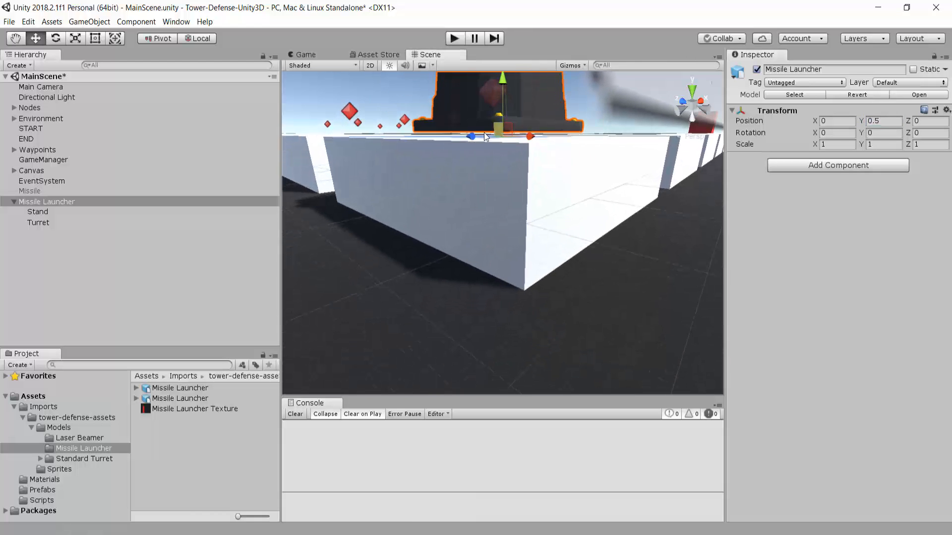
pyautogui.scroll(-4, 555, 141)
pyautogui.moveTo(604, 144); pyautogui.dragTo(578, 235, button='middle')
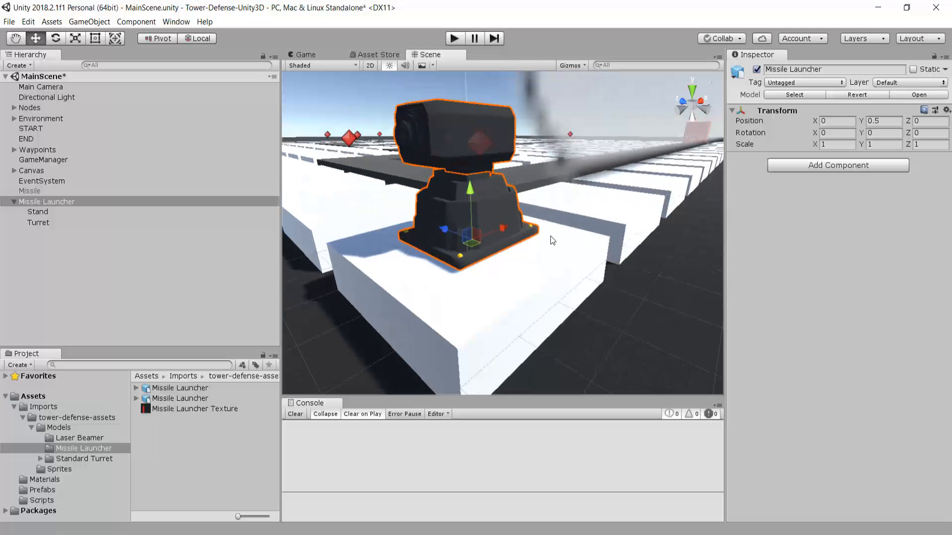
pyautogui.scroll(3, 560, 226)
pyautogui.moveTo(474, 178); pyautogui.dragTo(504, 220, button='middle')
pyautogui.click(40, 212)
pyautogui.keyDown('shift'); pyautogui.click(43, 223); pyautogui.keyUp('shift')
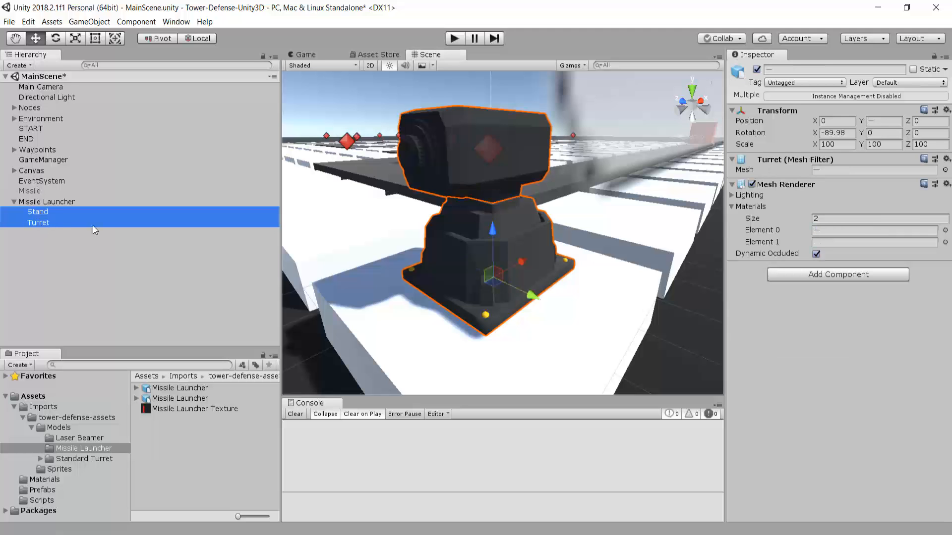
pyautogui.click(705, 109)
pyautogui.click(688, 106)
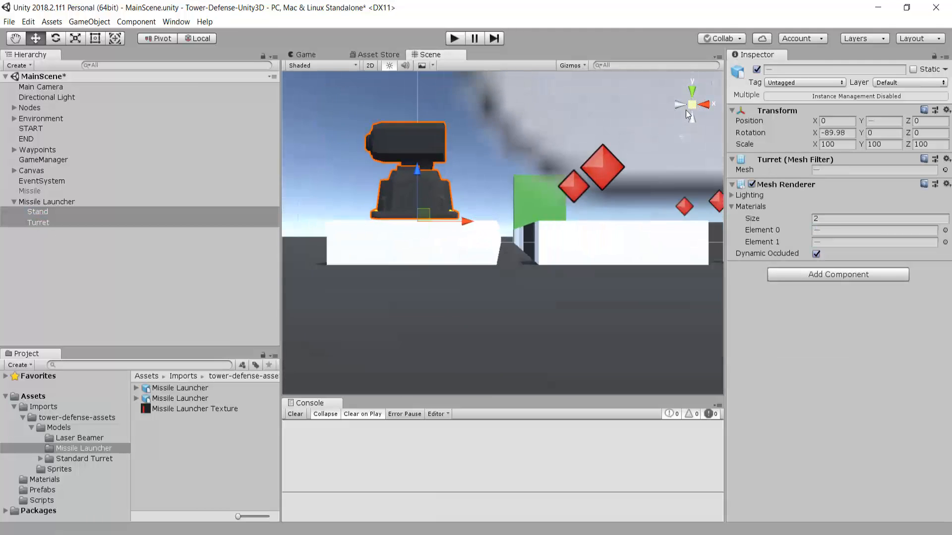
pyautogui.moveTo(603, 182); pyautogui.dragTo(726, 185, button='middle')
pyautogui.scroll(10, 592, 165)
pyautogui.moveTo(592, 164); pyautogui.dragTo(506, 183, button='middle')
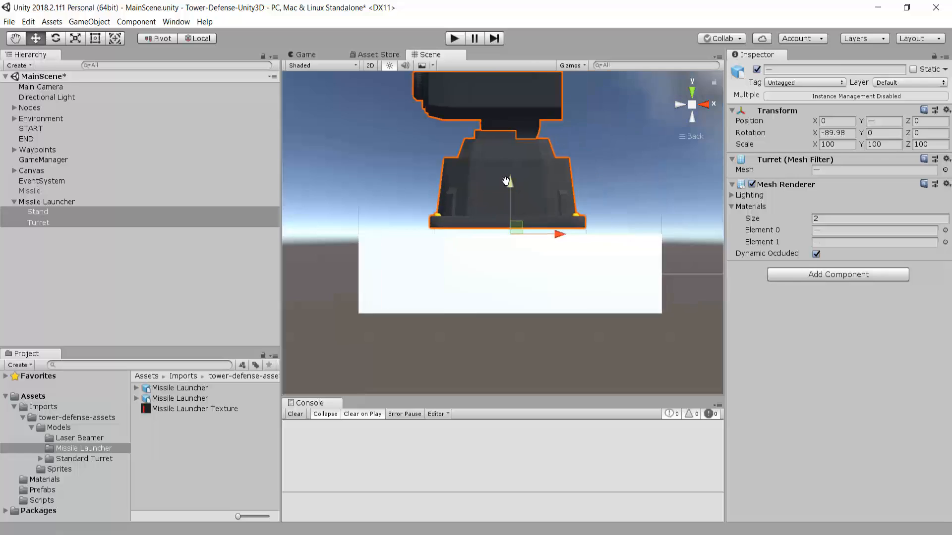
pyautogui.scroll(8, 515, 182)
pyautogui.moveTo(516, 181); pyautogui.dragTo(519, 193)
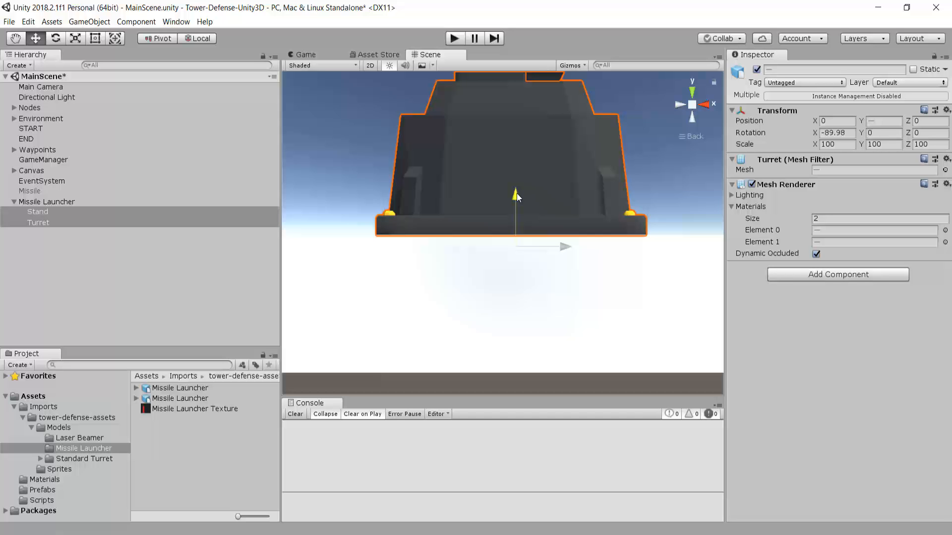
pyautogui.moveTo(516, 193); pyautogui.dragTo(516, 194)
# - Examine how the Missile Launcher sits on its node and check the transforms of its Stand and Turret parts
pyautogui.keyDown('alt'); pyautogui.moveTo(385, 251); pyautogui.dragTo(401, 189); pyautogui.keyUp('alt')
pyautogui.click(55, 202)
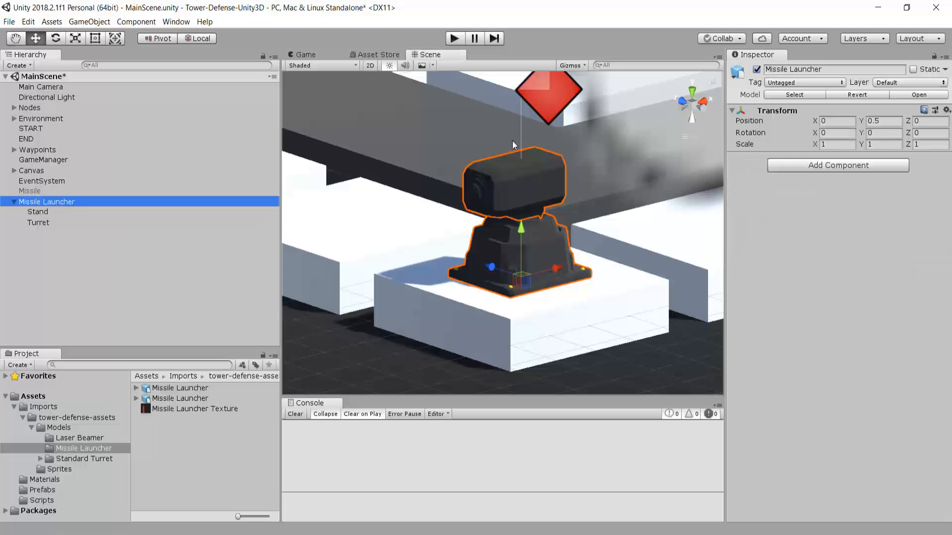
pyautogui.click(692, 103)
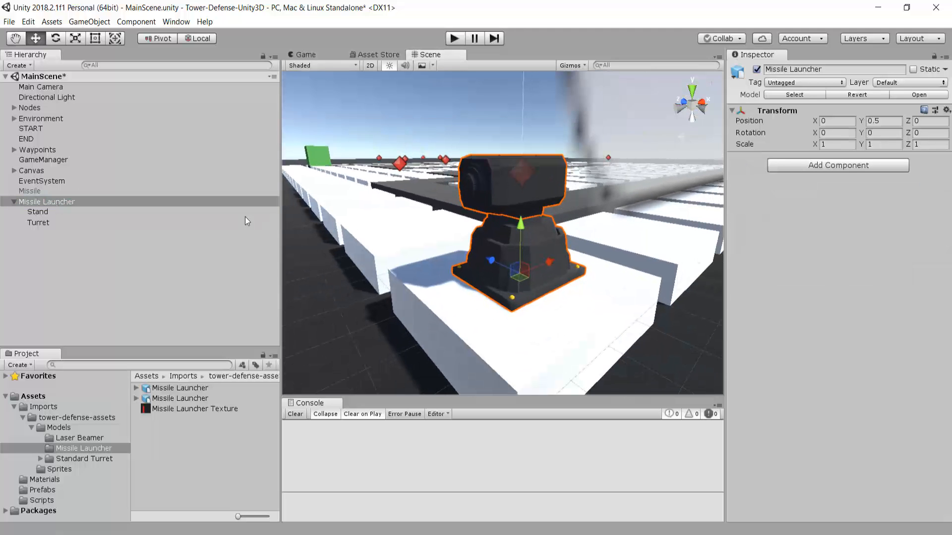
pyautogui.click(41, 213)
pyautogui.click(42, 223)
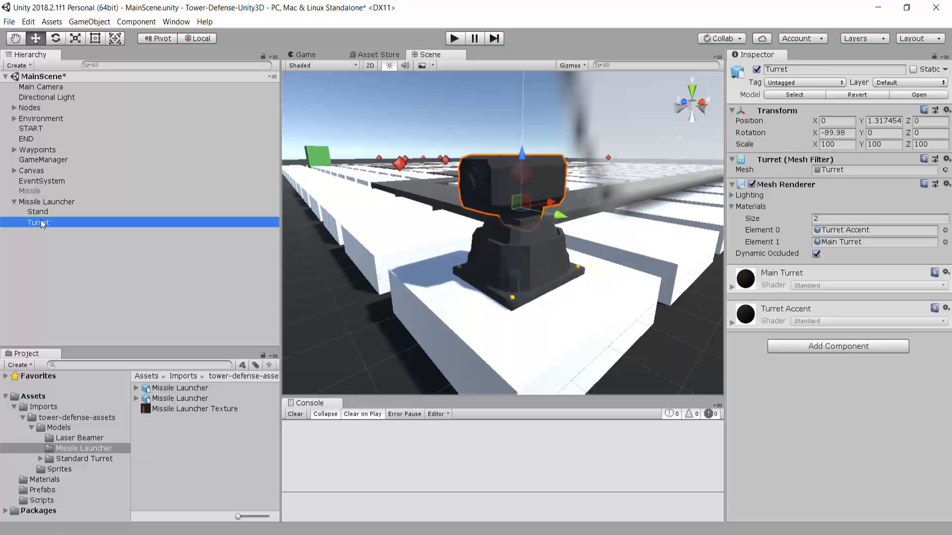
pyautogui.click(48, 201)
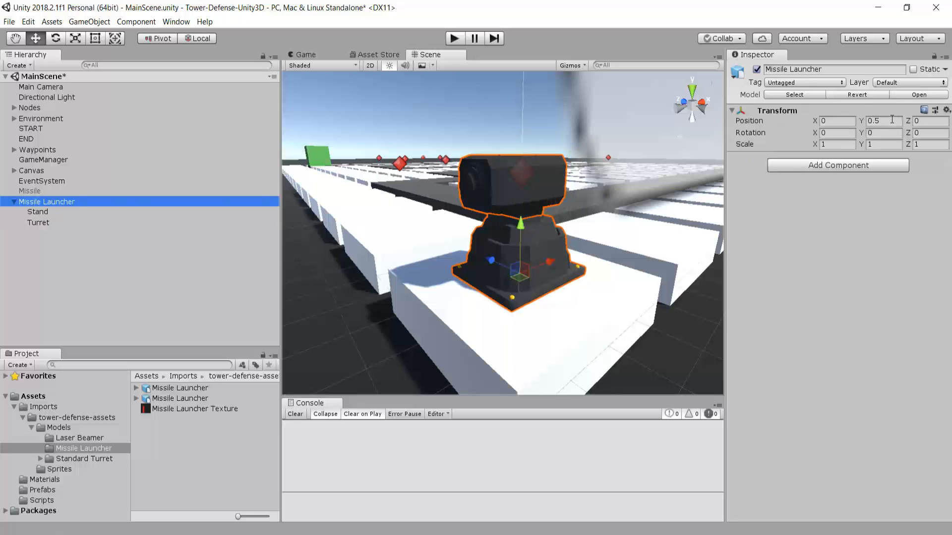
pyautogui.keyDown('alt'); pyautogui.moveTo(570, 169); pyautogui.dragTo(550, 193); pyautogui.keyUp('alt')
pyautogui.scroll(3, 551, 193)
pyautogui.scroll(-3, 550, 193)
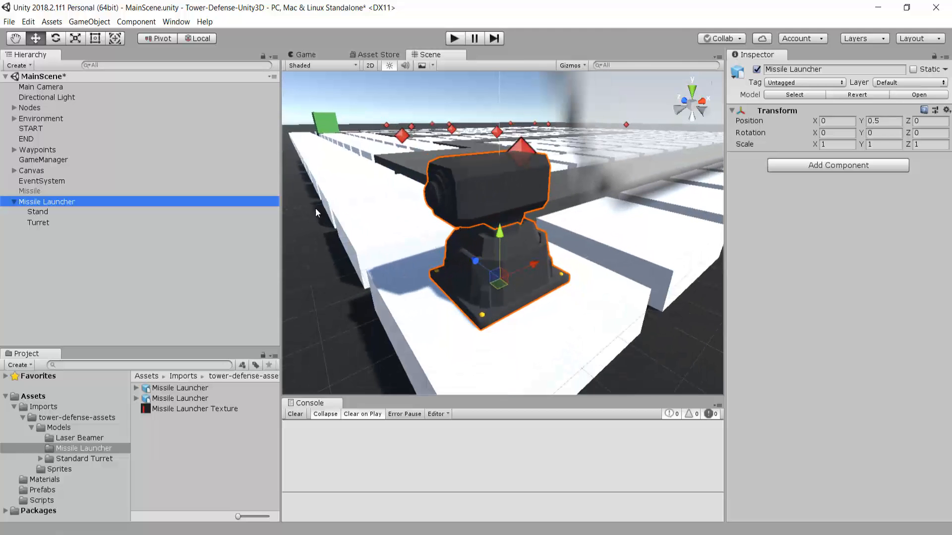
# - Rename the launcher's Stand to Base and its Turret to Head, and order Head above Base in the hierarchy
pyautogui.click(42, 211)
pyautogui.click(783, 70)
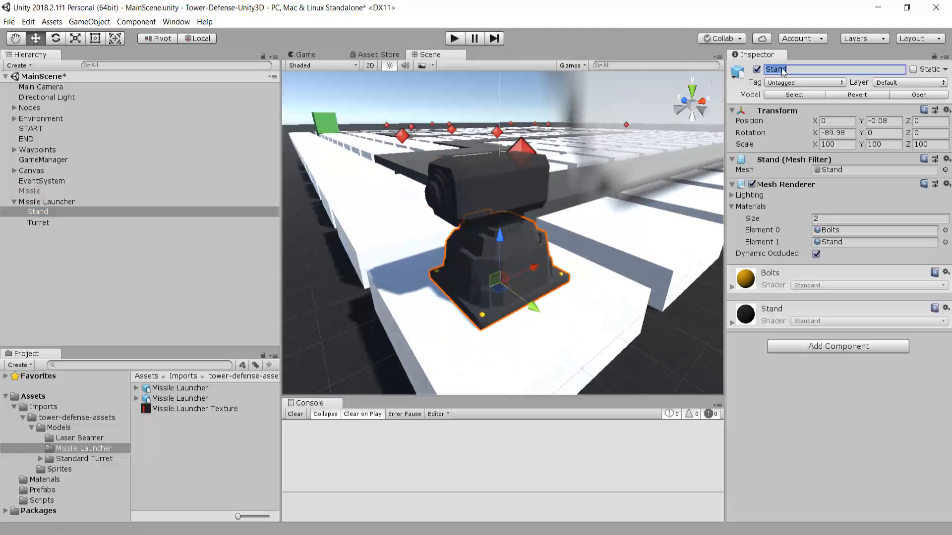
pyautogui.write('Base')
pyautogui.click(56, 226)
pyautogui.click(782, 70)
pyautogui.write('Head')
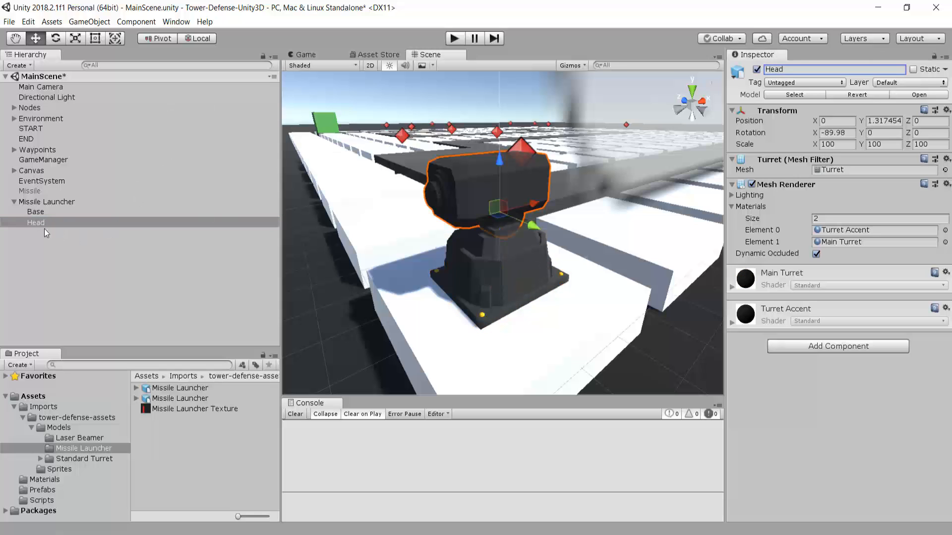
pyautogui.moveTo(30, 224); pyautogui.dragTo(35, 210)
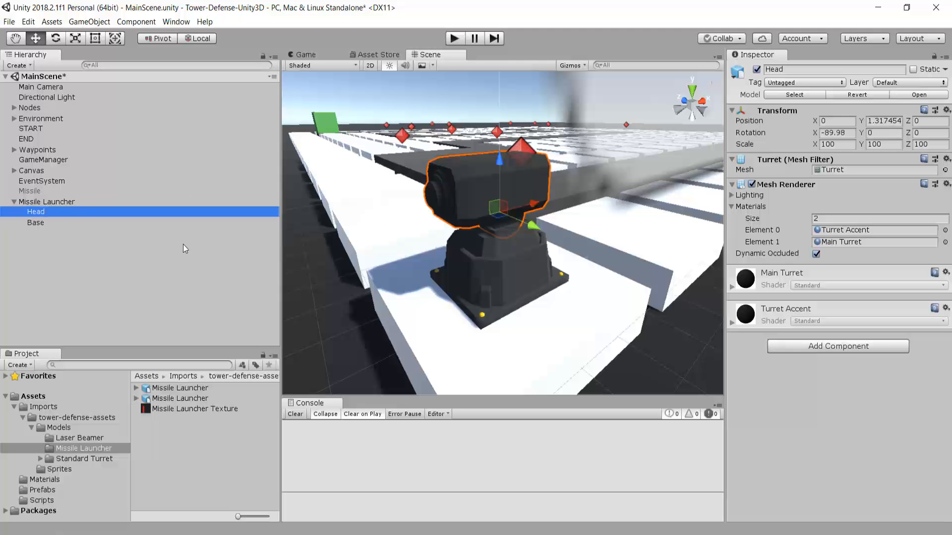
# - Examine the launcher's head and base colouring from several angles
pyautogui.scroll(4, 521, 220)
pyautogui.keyDown('alt'); pyautogui.moveTo(570, 208); pyautogui.dragTo(668, 216); pyautogui.keyUp('alt')
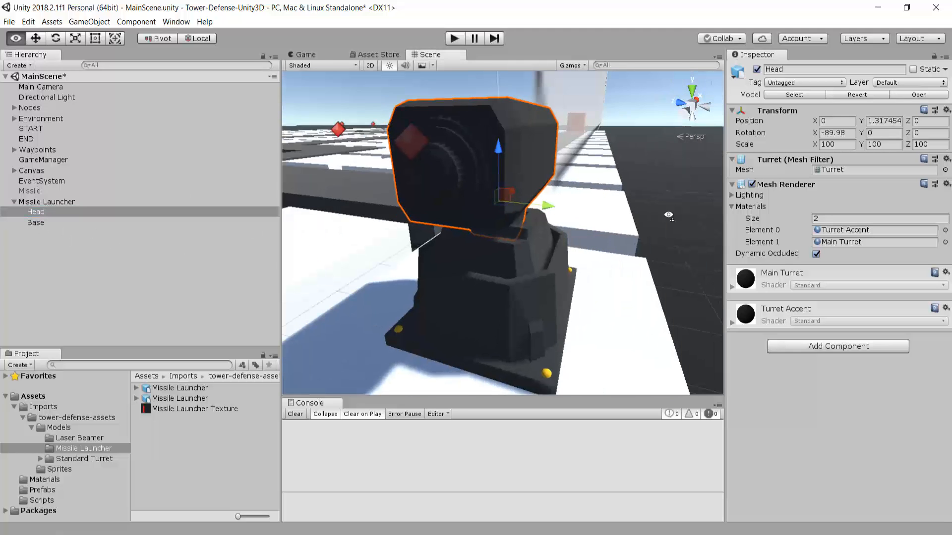
pyautogui.moveTo(667, 215); pyautogui.dragTo(567, 253, button='right')
pyautogui.moveTo(510, 251); pyautogui.dragTo(517, 249, button='middle')
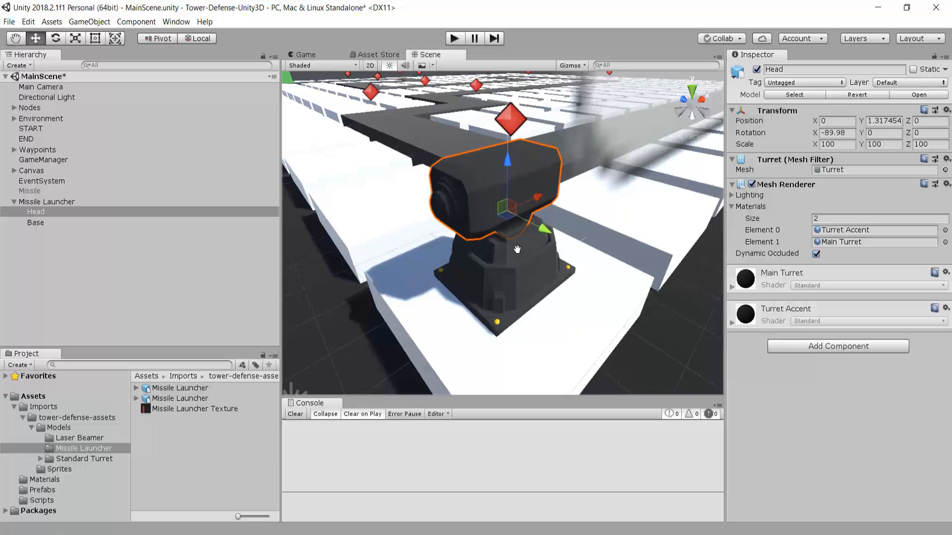
pyautogui.scroll(3, 517, 248)
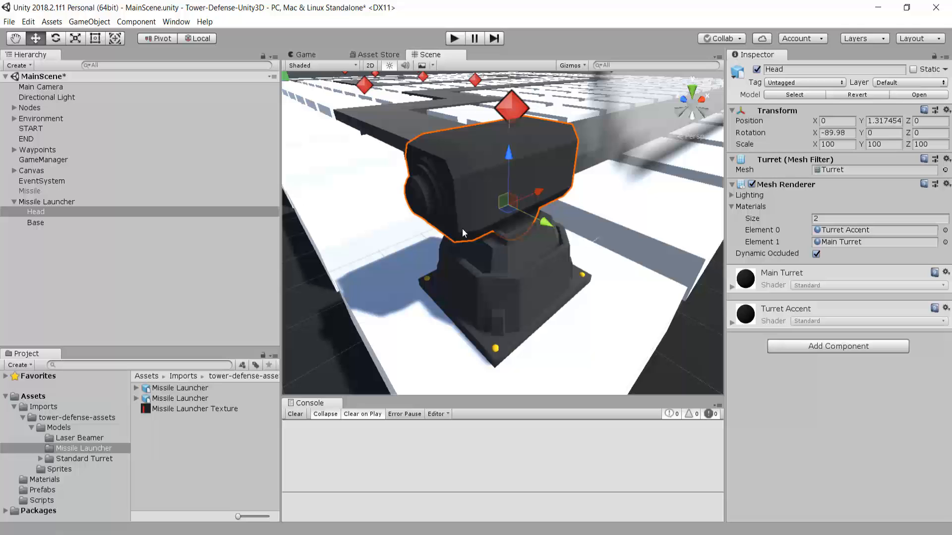
pyautogui.scroll(5, 462, 228)
pyautogui.keyDown('alt'); pyautogui.moveTo(544, 283); pyautogui.dragTo(556, 283); pyautogui.keyUp('alt')
pyautogui.scroll(-5, 556, 284)
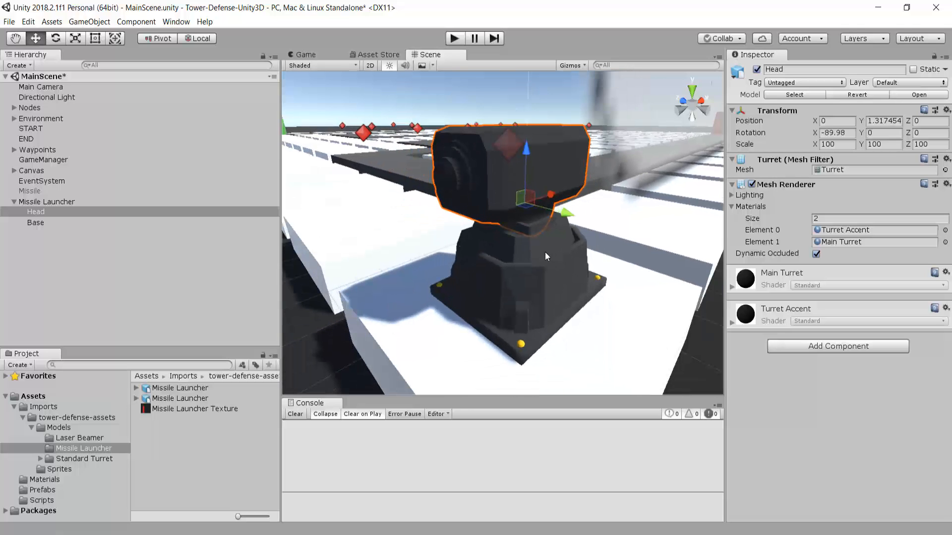
pyautogui.scroll(2, 545, 252)
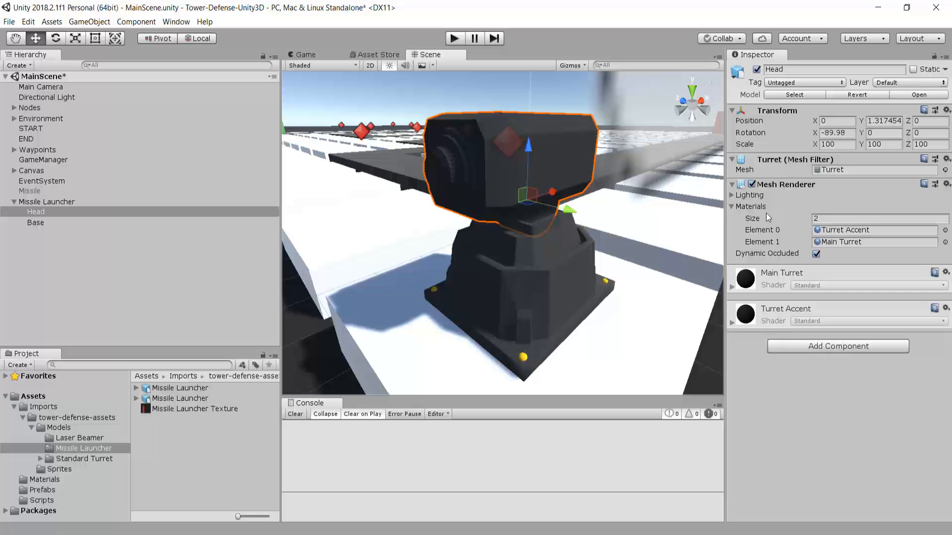
# - Open the Turret Accent material used by the Head's Mesh Renderer and try to edit its Albedo colour
pyautogui.click(838, 230)
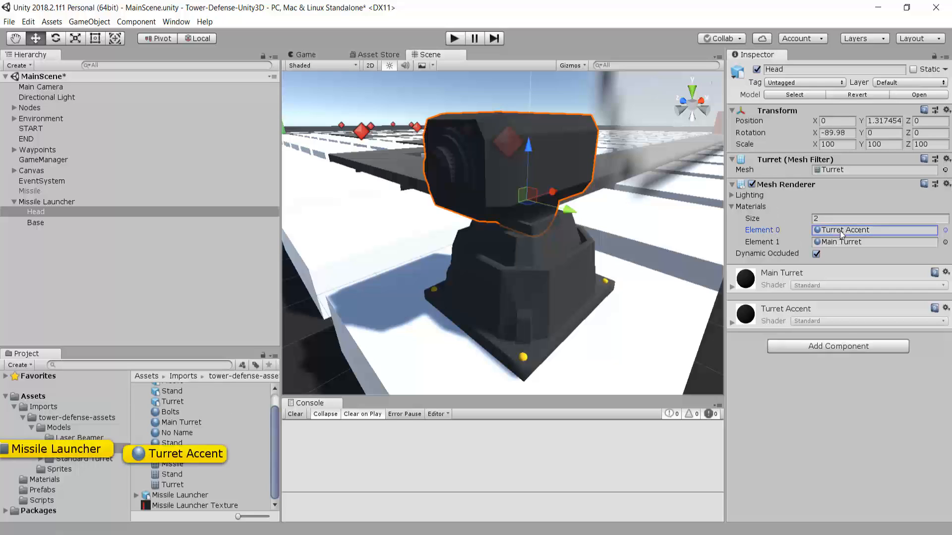
pyautogui.click(176, 454)
pyautogui.click(37, 212)
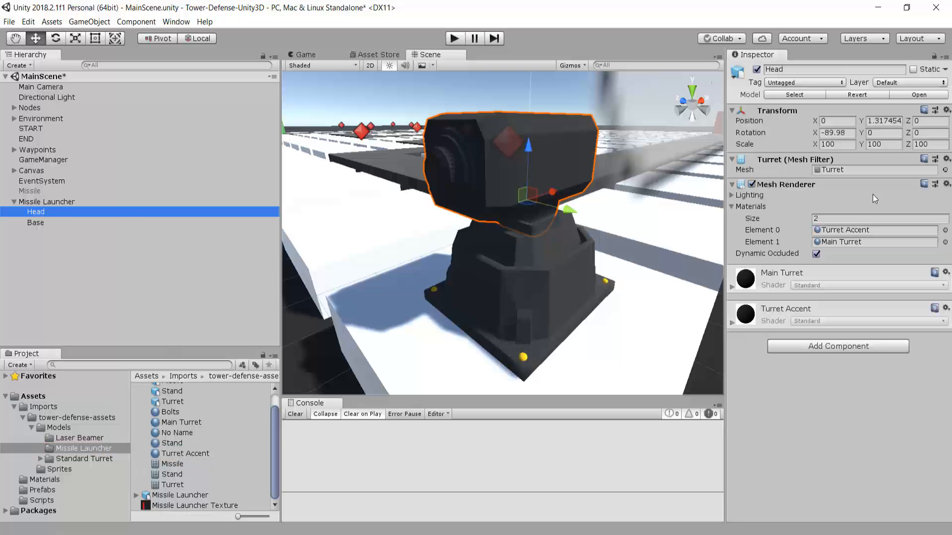
pyautogui.click(842, 230)
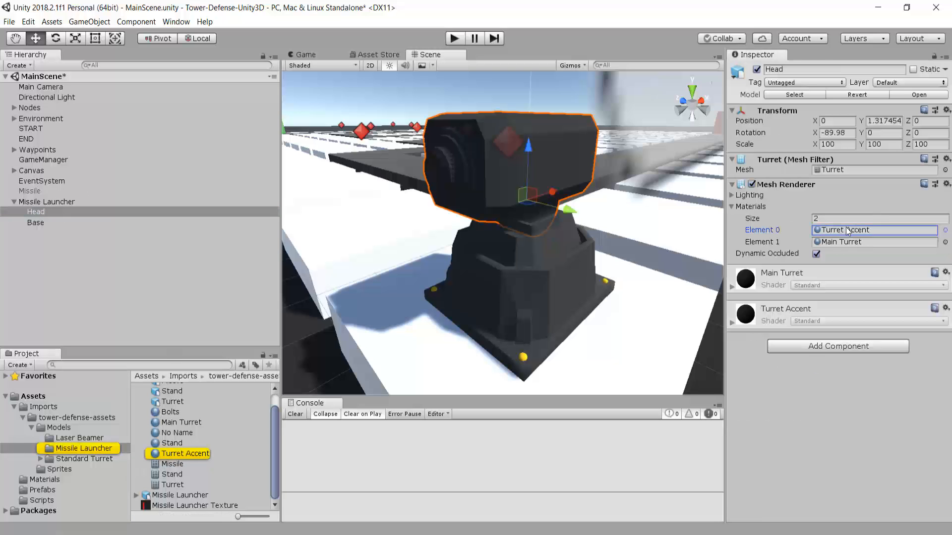
pyautogui.click(166, 454)
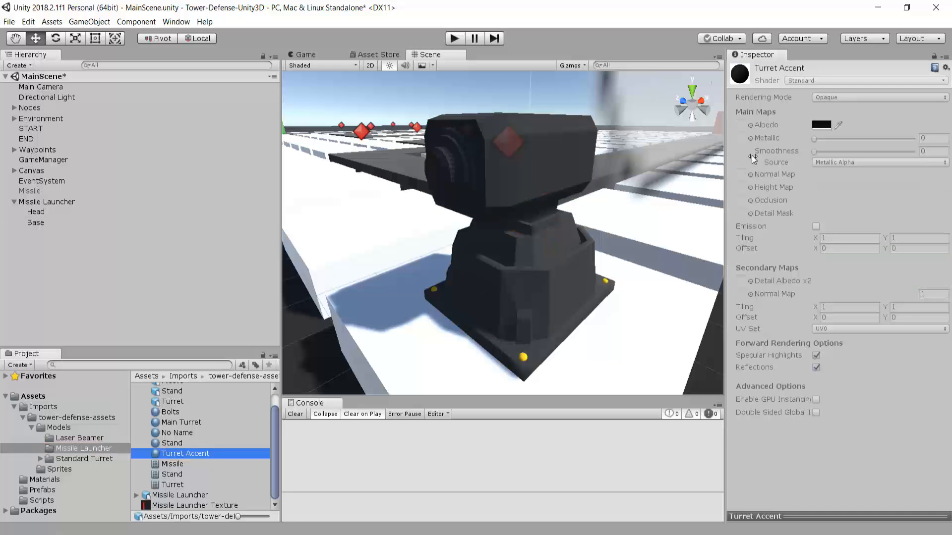
pyautogui.scroll(1, 194, 418)
pyautogui.scroll(-1, 189, 424)
pyautogui.click(811, 126)
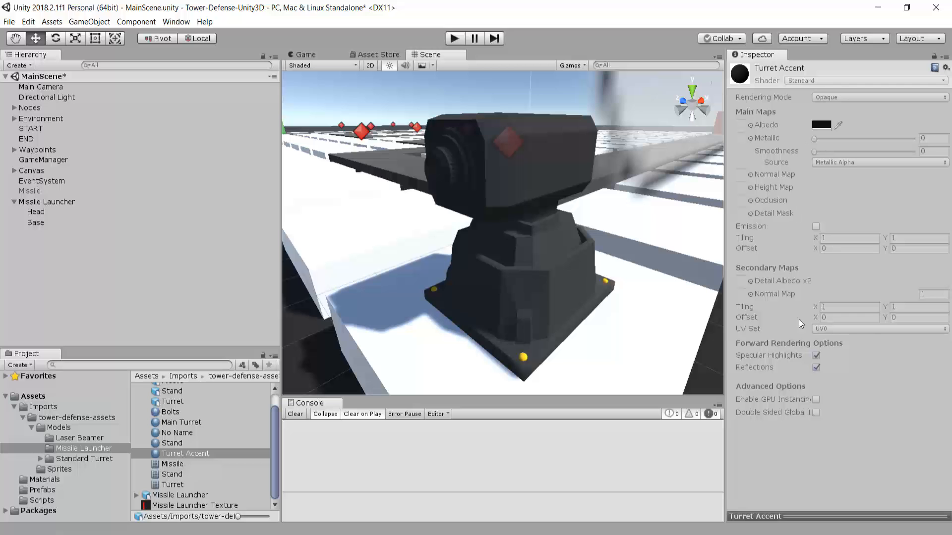
pyautogui.scroll(-6, 483, 275)
pyautogui.scroll(3, 585, 224)
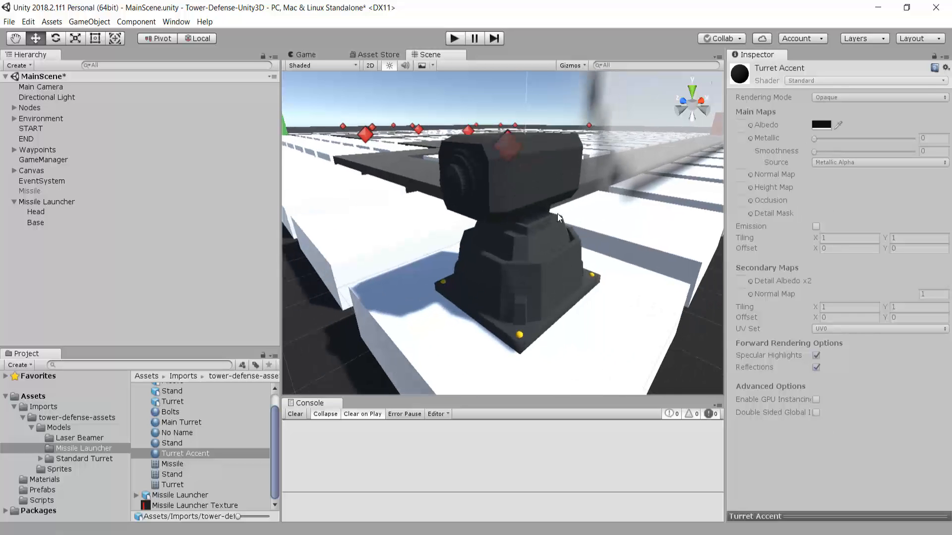
pyautogui.moveTo(579, 316)
pyautogui.mouseDown(button='middle')
pyautogui.moveTo(523, 459)
pyautogui.moveTo(591, 318)
pyautogui.mouseUp(button='middle')
pyautogui.moveTo(550, 197); pyautogui.dragTo(513, 199, button='middle')
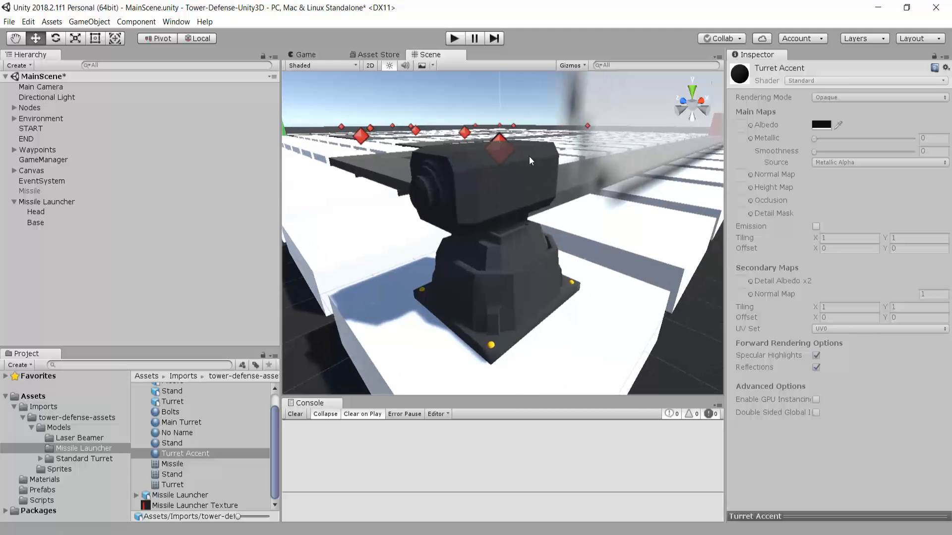
pyautogui.scroll(3, 510, 215)
pyautogui.scroll(-3, 510, 215)
# - Set the Missile Launcher model's material Location to Use External Materials (Legacy) in its import settings and apply it
pyautogui.scroll(2, 205, 457)
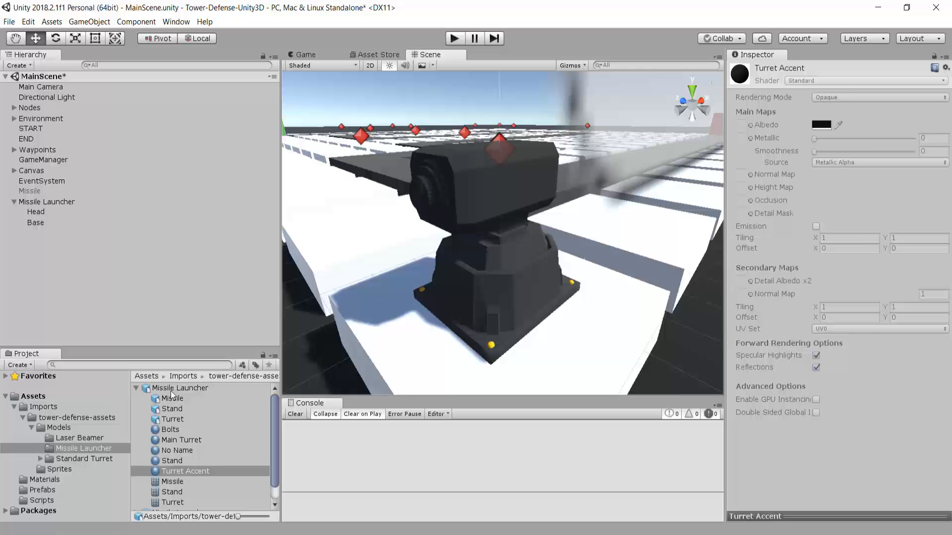
pyautogui.click(132, 389)
pyautogui.click(135, 388)
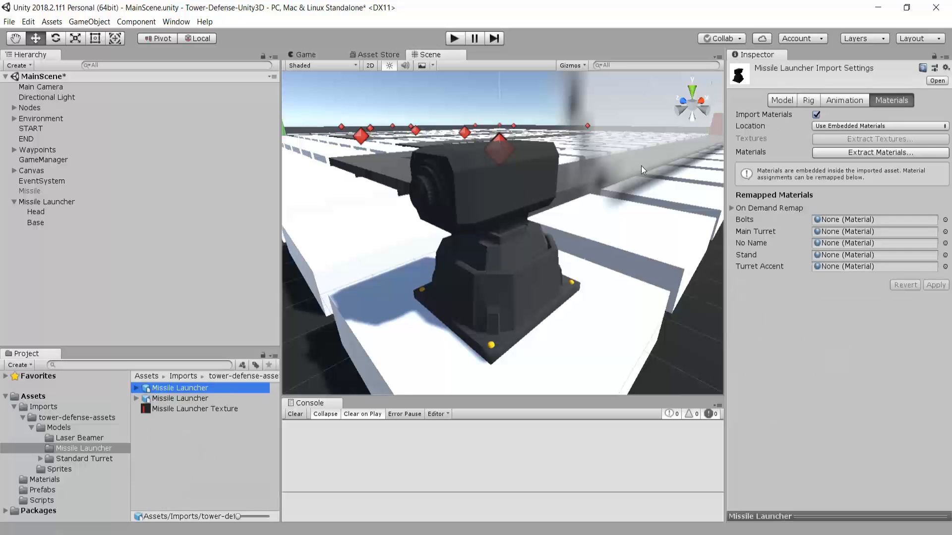
pyautogui.click(835, 127)
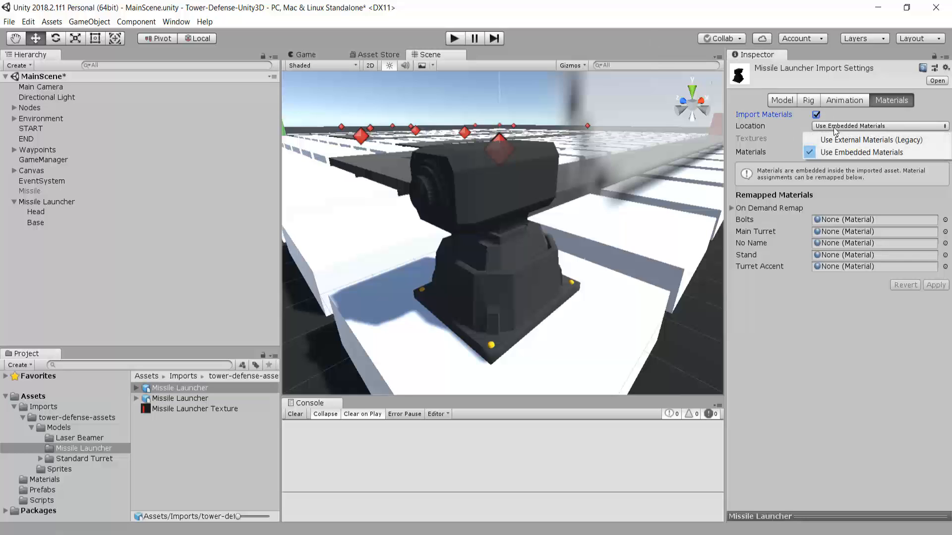
pyautogui.click(854, 140)
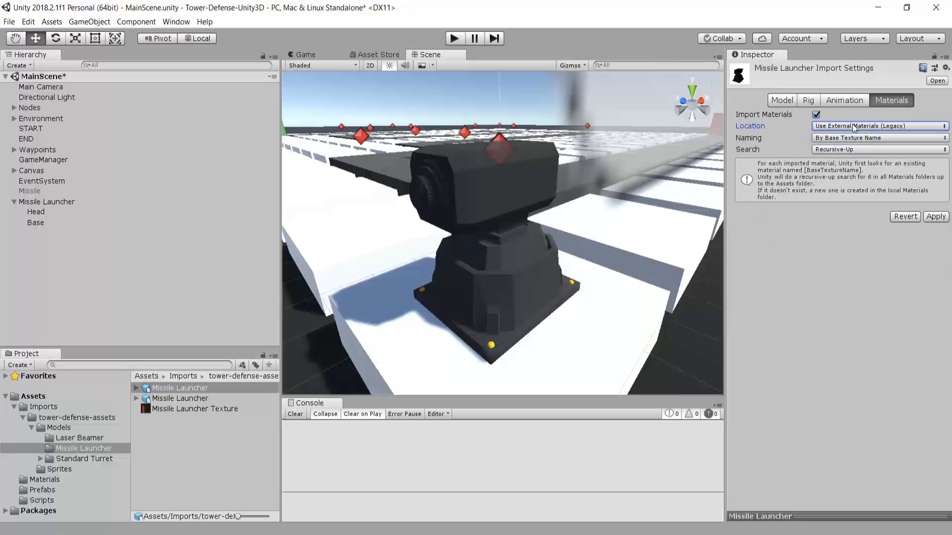
pyautogui.click(936, 217)
# - Inspect the launcher model in the scene and review the materials in its Materials folder, from Turret Accent to Bolts
pyautogui.scroll(3, 573, 231)
pyautogui.scroll(-7, 499, 240)
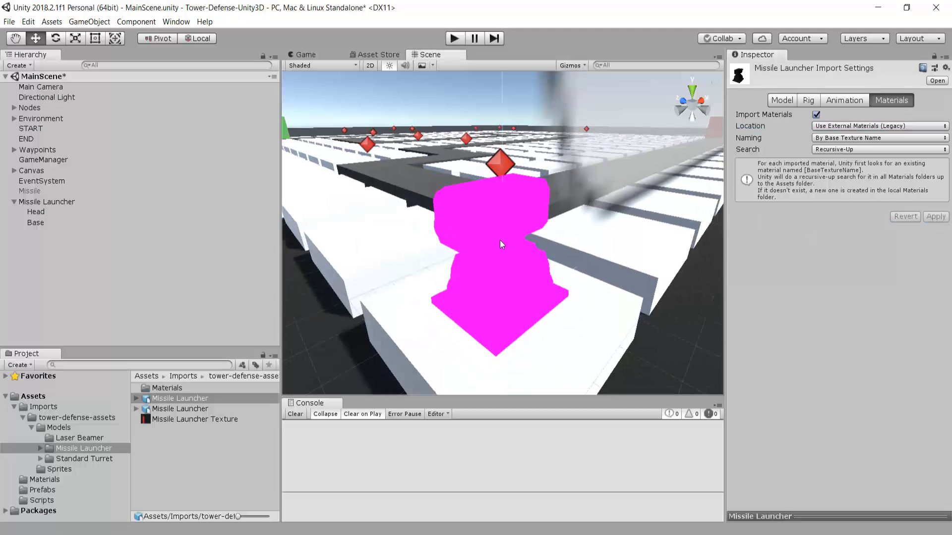
pyautogui.scroll(6, 518, 216)
pyautogui.moveTo(489, 239); pyautogui.dragTo(519, 257, button='middle')
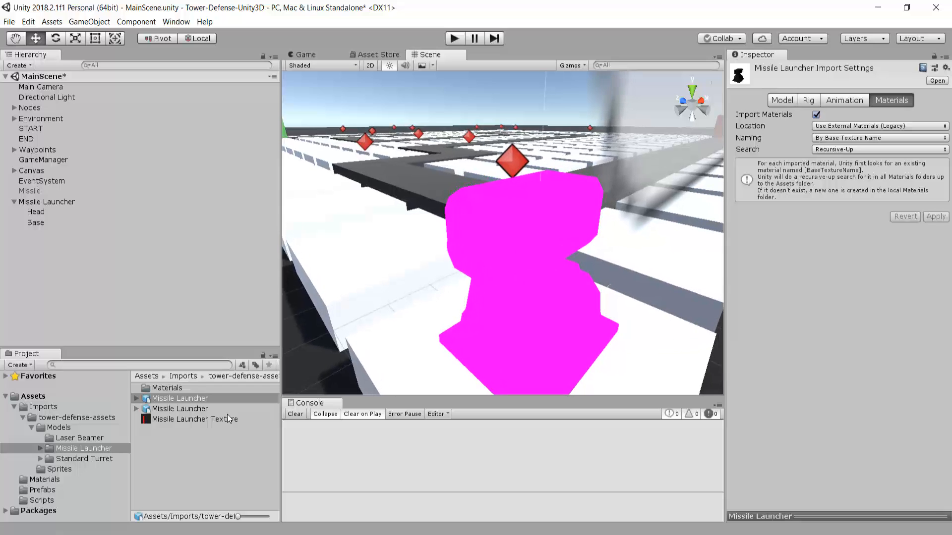
pyautogui.click(168, 389)
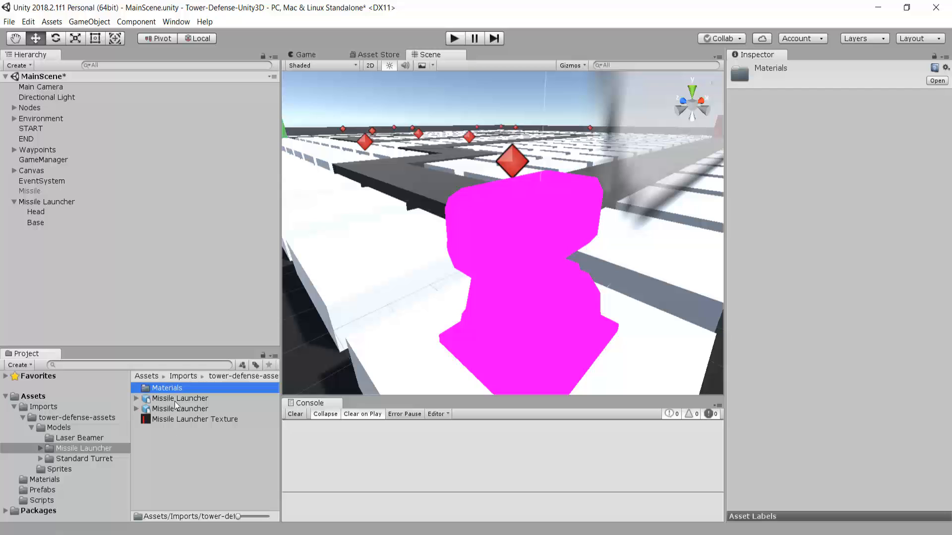
pyautogui.doubleClick(165, 390)
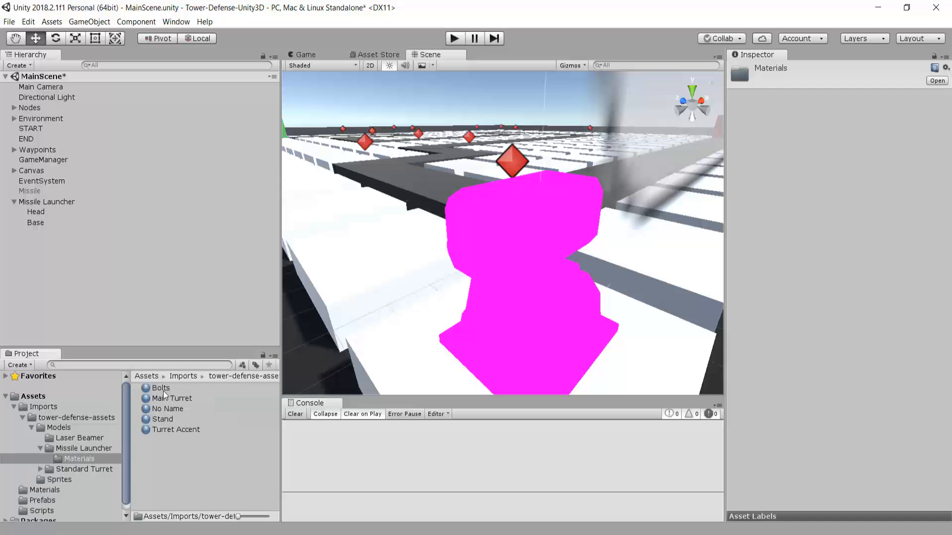
pyautogui.click(162, 430)
pyautogui.press('Up')
pyautogui.press('Up')
pyautogui.press('Up')
pyautogui.press('Up')
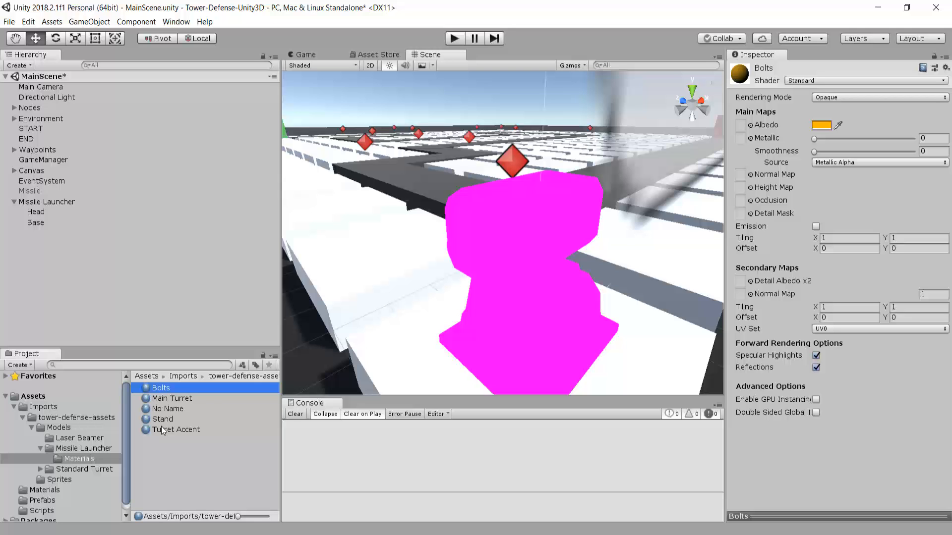
# - Assign the Turret Accent material to Element 0 and Main Turret to Element 1 of the Head's Mesh Renderer
pyautogui.moveTo(481, 274); pyautogui.dragTo(461, 243, button='middle')
pyautogui.click(36, 212)
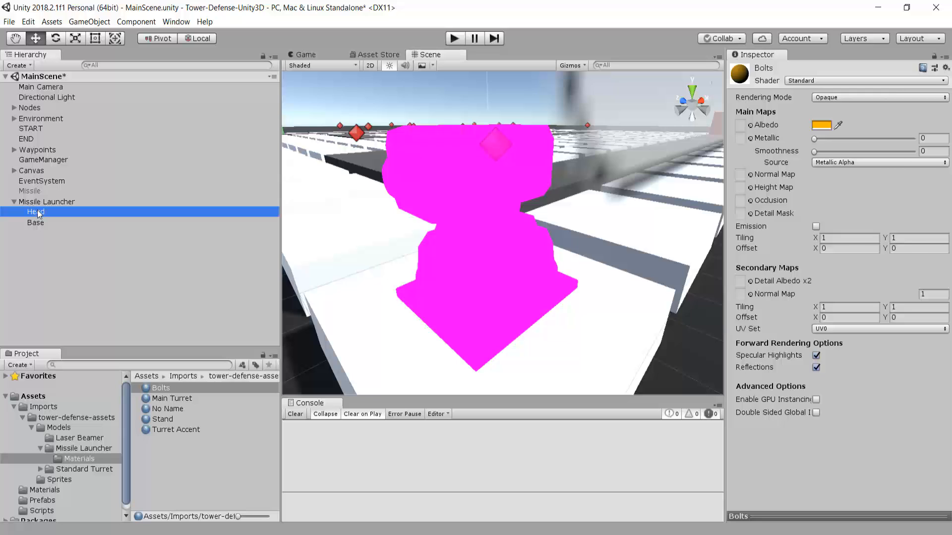
pyautogui.click(777, 231)
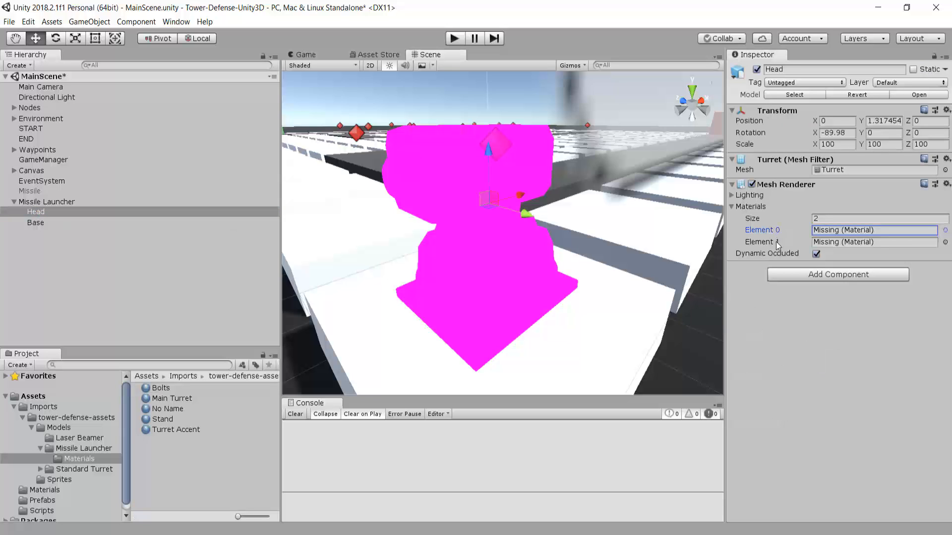
pyautogui.click(775, 242)
pyautogui.click(773, 230)
pyautogui.click(182, 431)
pyautogui.moveTo(183, 432); pyautogui.dragTo(842, 230)
pyautogui.moveTo(397, 188); pyautogui.dragTo(475, 213, button='middle')
pyautogui.scroll(-3, 515, 236)
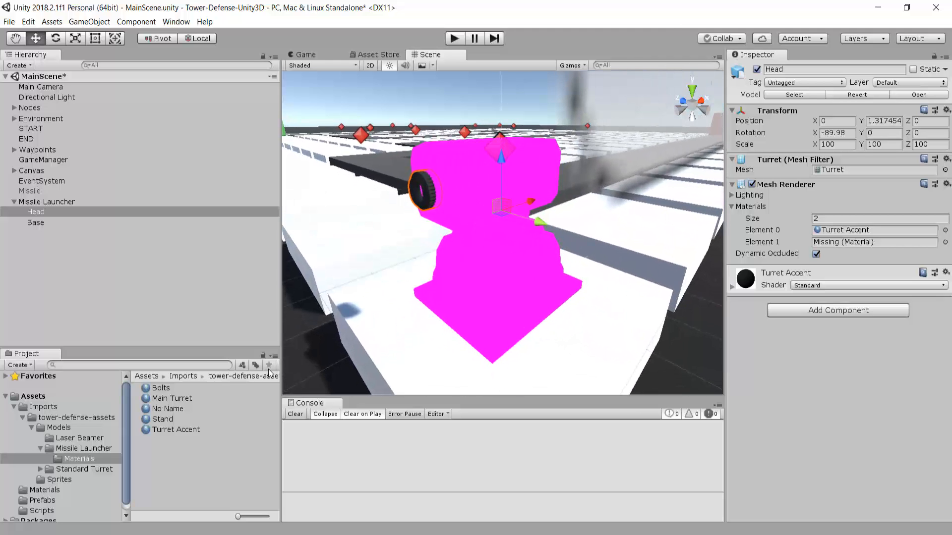
pyautogui.click(174, 399)
pyautogui.moveTo(174, 399); pyautogui.dragTo(852, 240)
pyautogui.moveTo(468, 251); pyautogui.dragTo(352, 244, button='middle')
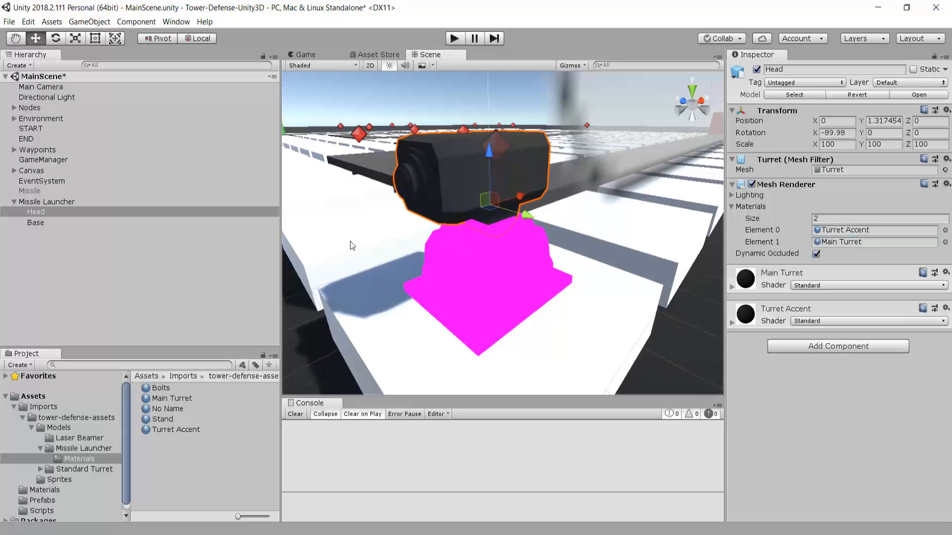
# - Assign the Bolts material to Element 0 and Stand to Element 1 of the Base's Mesh Renderer
pyautogui.click(46, 226)
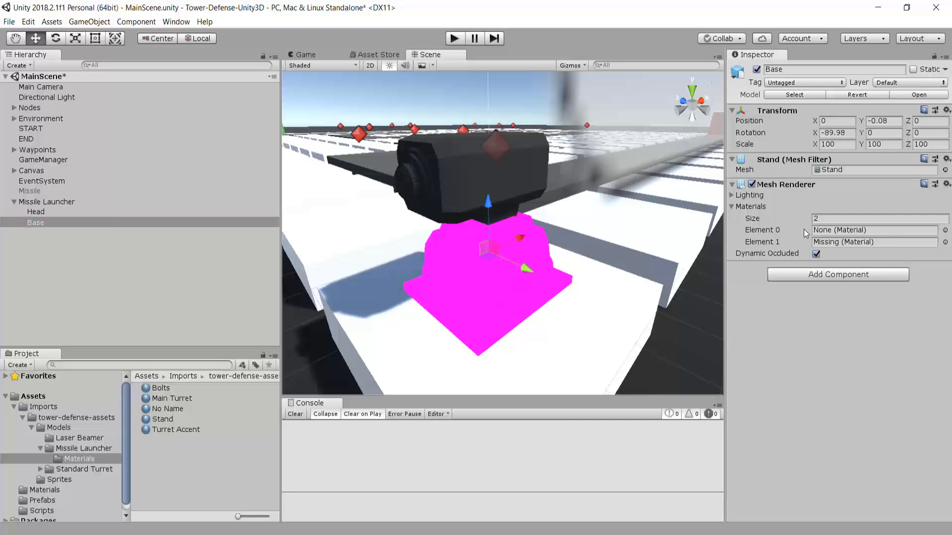
pyautogui.click(764, 231)
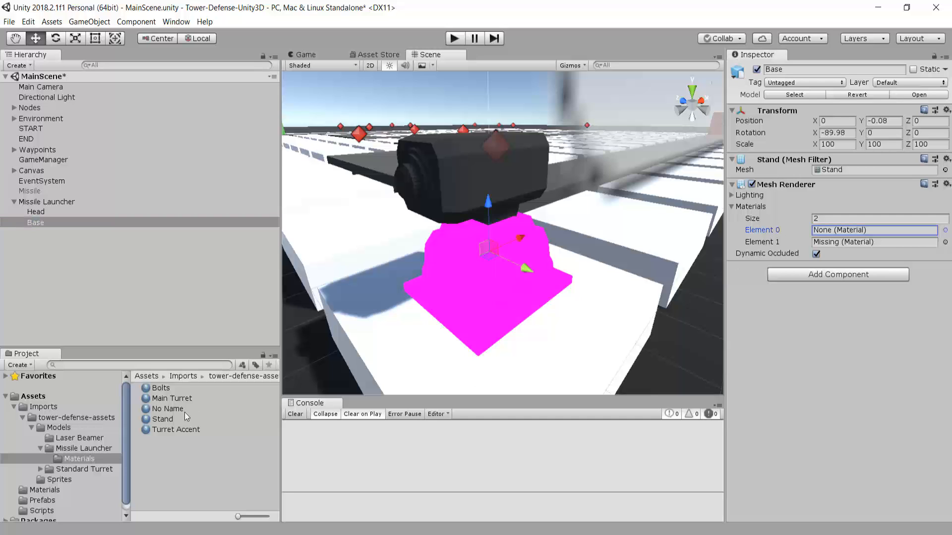
pyautogui.moveTo(163, 389); pyautogui.dragTo(843, 231)
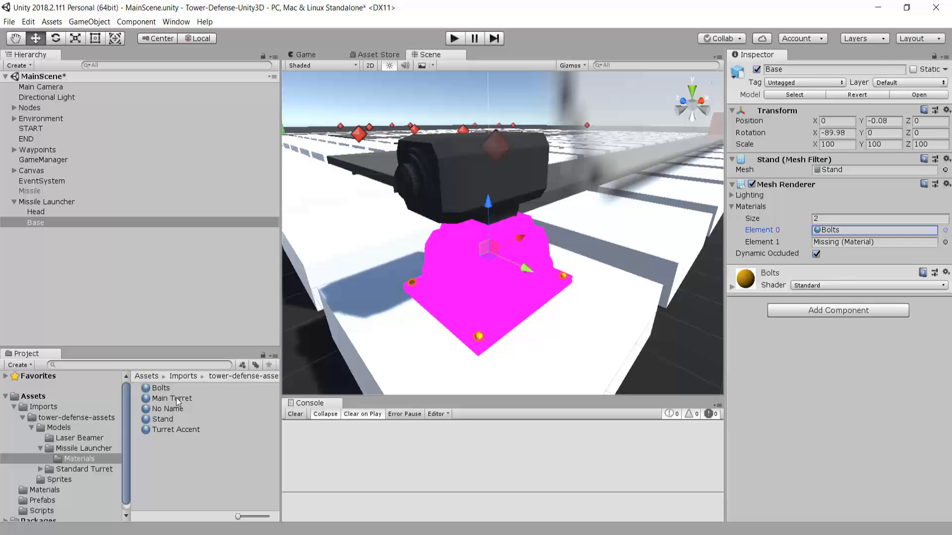
pyautogui.moveTo(163, 419); pyautogui.dragTo(847, 243)
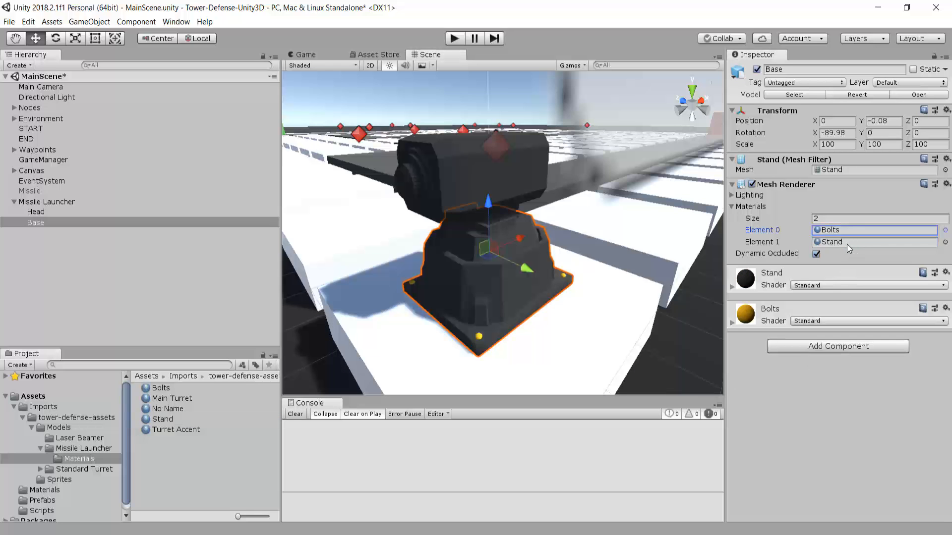
pyautogui.scroll(-3, 568, 268)
pyautogui.moveTo(500, 252); pyautogui.dragTo(513, 260, button='middle')
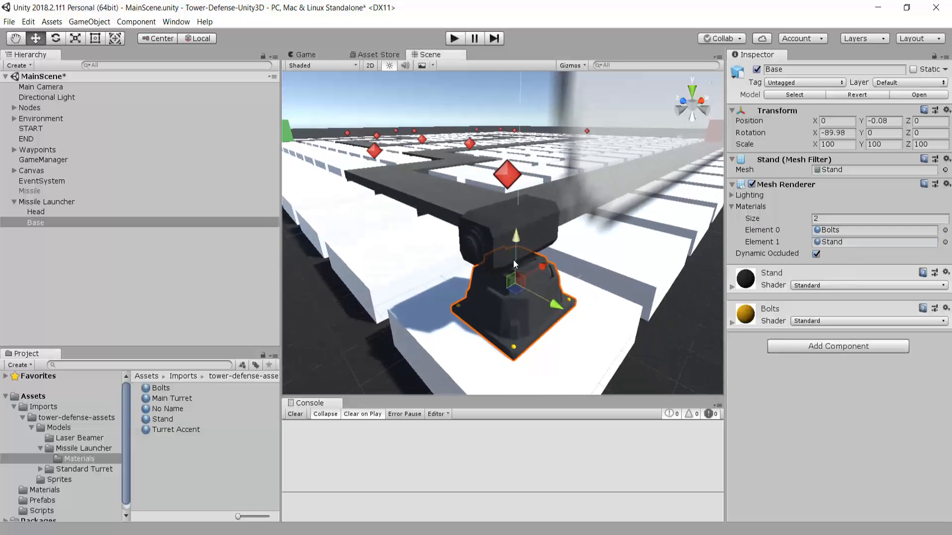
pyautogui.scroll(3, 540, 276)
pyautogui.scroll(-2, 509, 303)
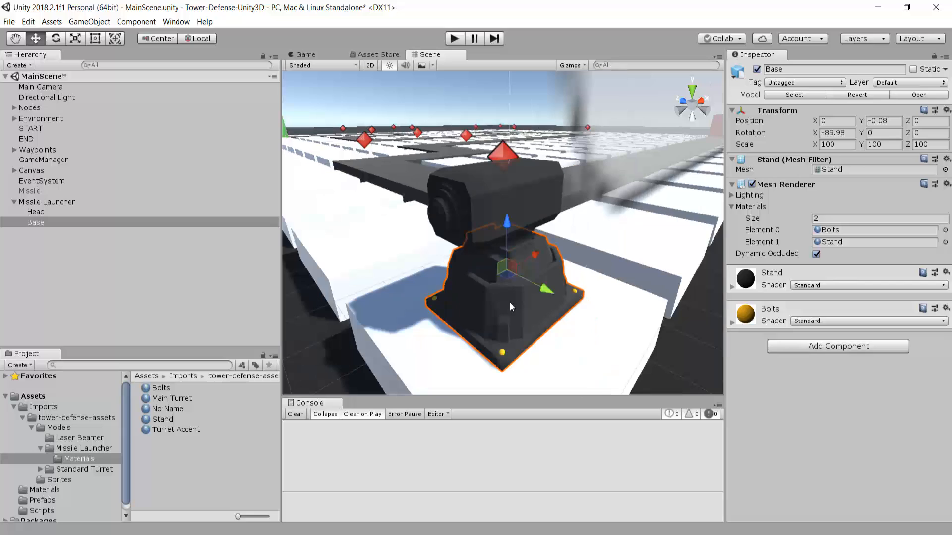
# - Delete the unused No Name material from the Missile Launcher's Materials folder
pyautogui.click(159, 388)
pyautogui.keyDown('shift'); pyautogui.click(175, 429); pyautogui.keyUp('shift')
pyautogui.click(171, 399)
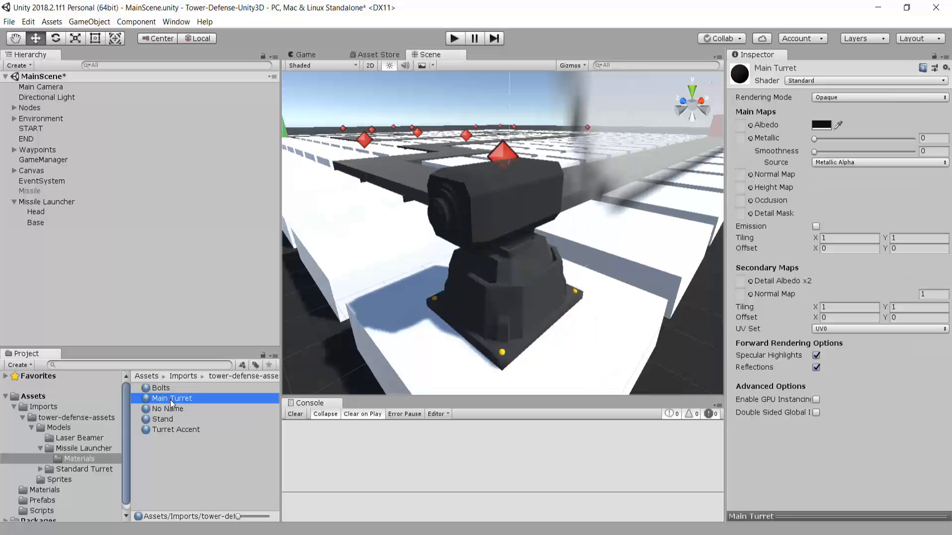
pyautogui.click(170, 407)
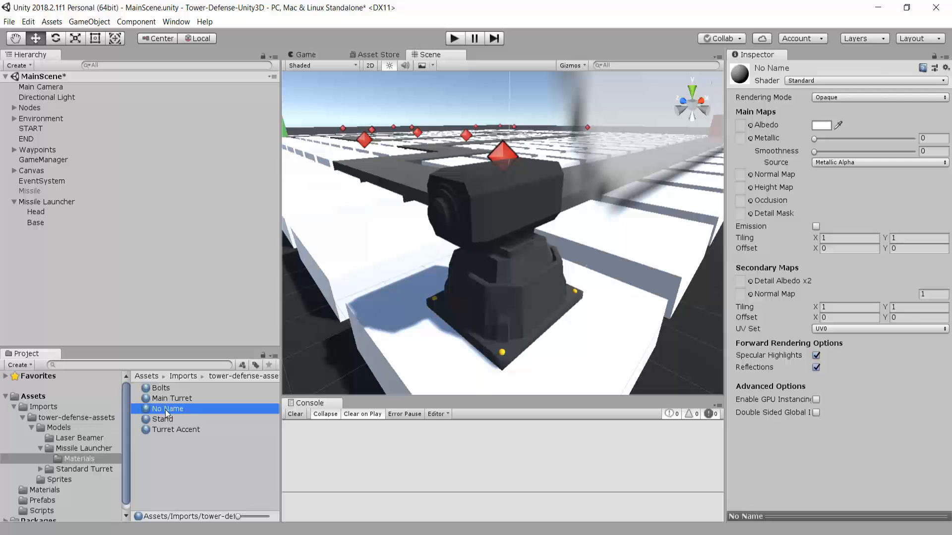
pyautogui.press('Delete')
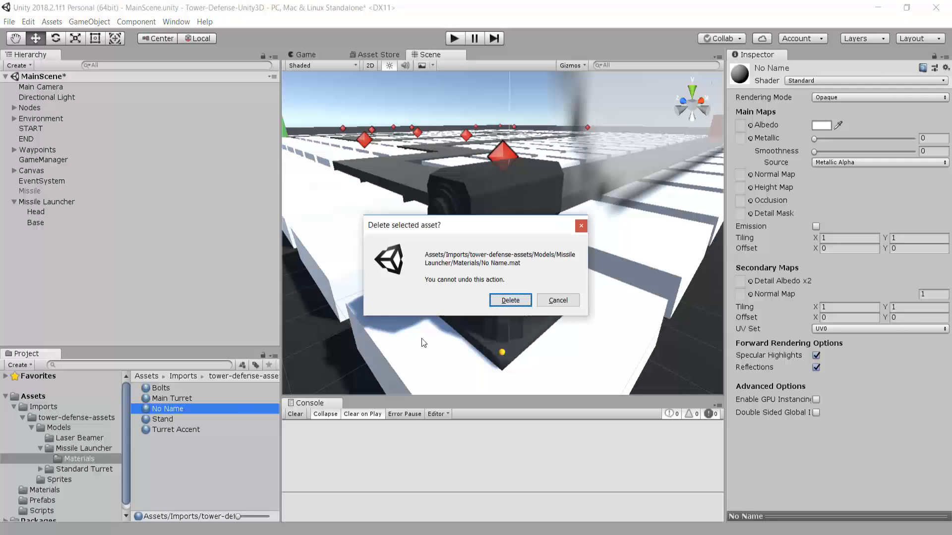
pyautogui.press('Return')
pyautogui.moveTo(516, 265); pyautogui.dragTo(490, 261, button='middle')
# - Set the Turret Accent material's Albedo colour to bright red
pyautogui.click(177, 391)
pyautogui.click(175, 399)
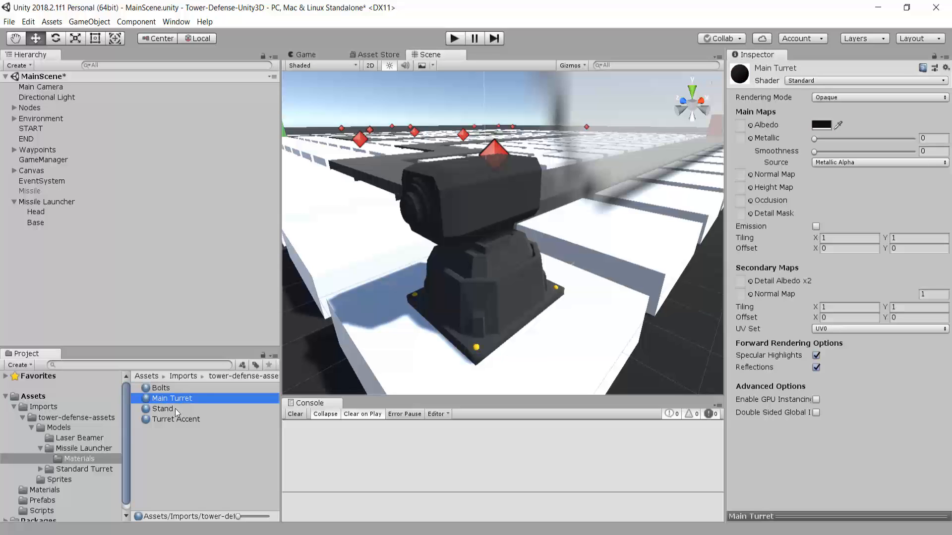
pyautogui.click(174, 408)
pyautogui.click(174, 421)
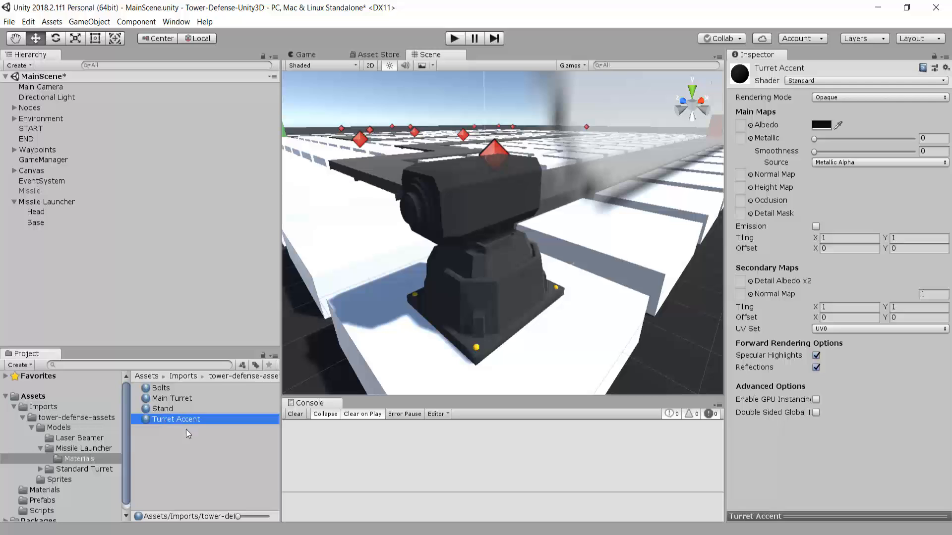
pyautogui.click(821, 125)
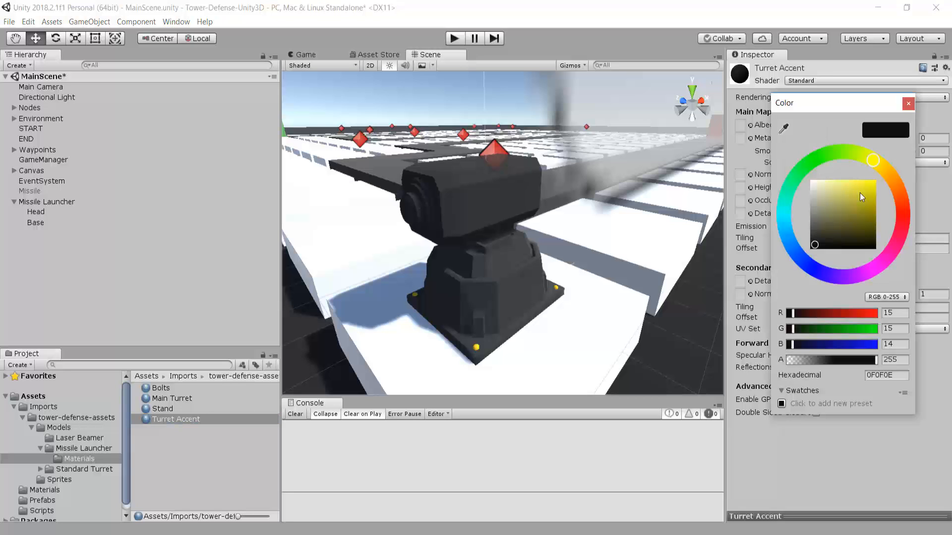
pyautogui.click(901, 201)
pyautogui.moveTo(903, 205); pyautogui.dragTo(906, 226)
pyautogui.moveTo(865, 194); pyautogui.dragTo(876, 182)
pyautogui.moveTo(911, 214)
pyautogui.mouseDown()
pyautogui.moveTo(908, 201)
pyautogui.moveTo(906, 217)
pyautogui.mouseUp()
pyautogui.click(514, 211)
pyautogui.keyDown('alt'); pyautogui.moveTo(513, 210); pyautogui.dragTo(418, 271); pyautogui.keyUp('alt')
pyautogui.scroll(6, 416, 269)
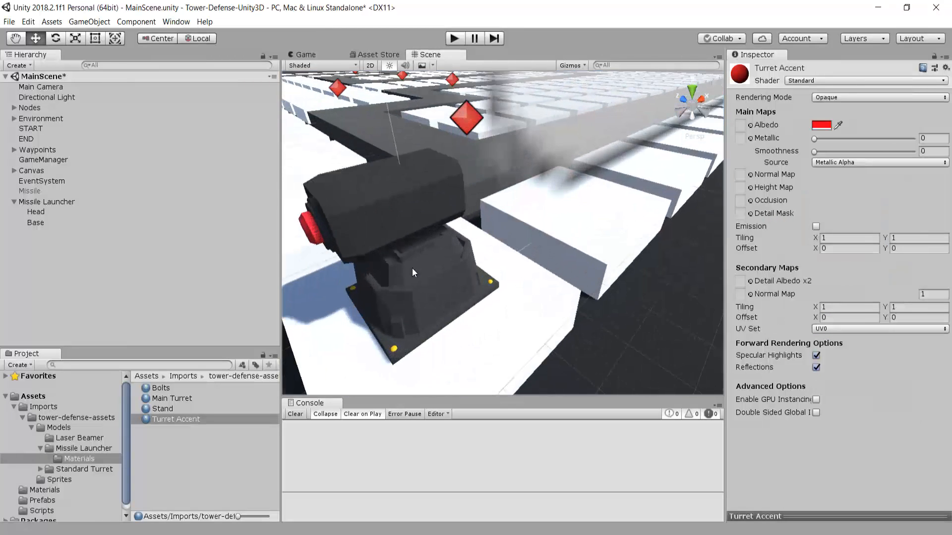
# - Set the Bolts material's Albedo colour to mid grey, hexadecimal A4A4A4
pyautogui.moveTo(385, 353); pyautogui.dragTo(499, 281, button='middle')
pyautogui.scroll(3, 499, 282)
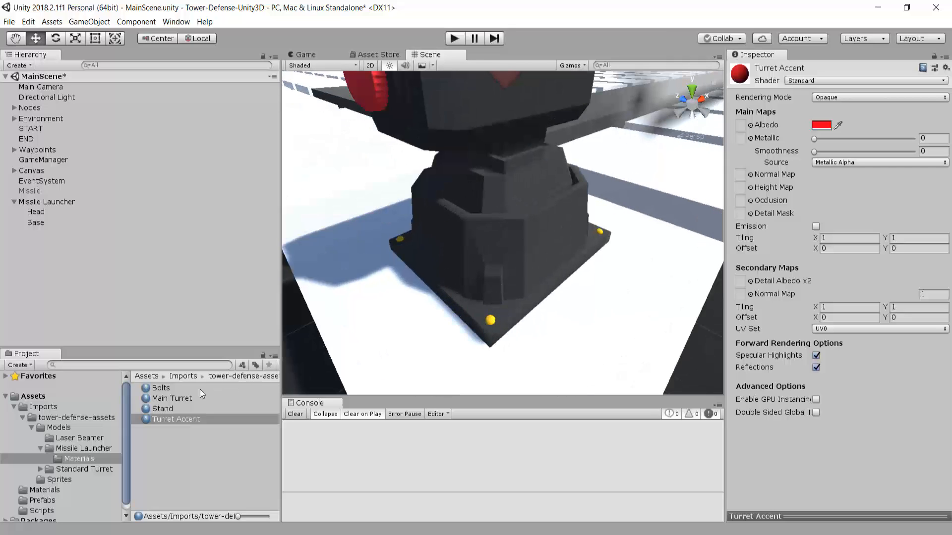
pyautogui.click(174, 389)
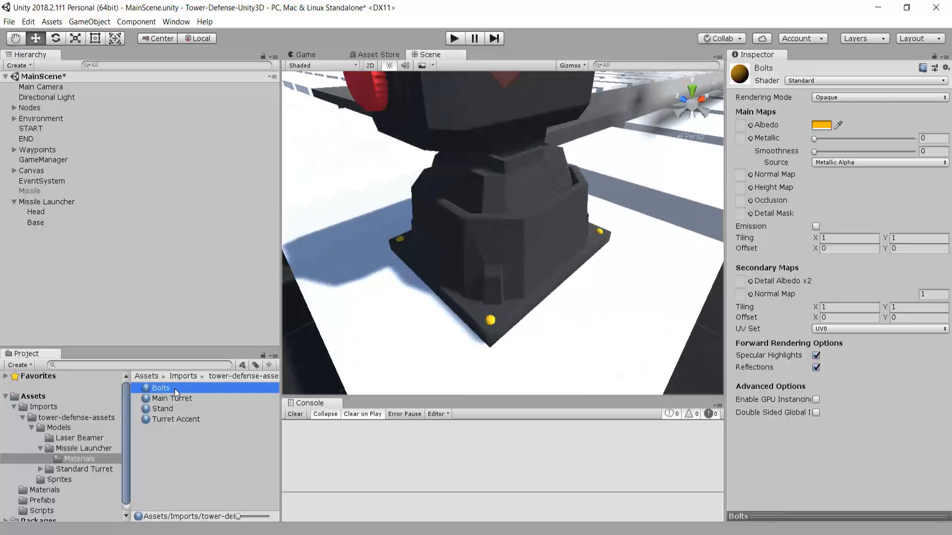
pyautogui.click(821, 126)
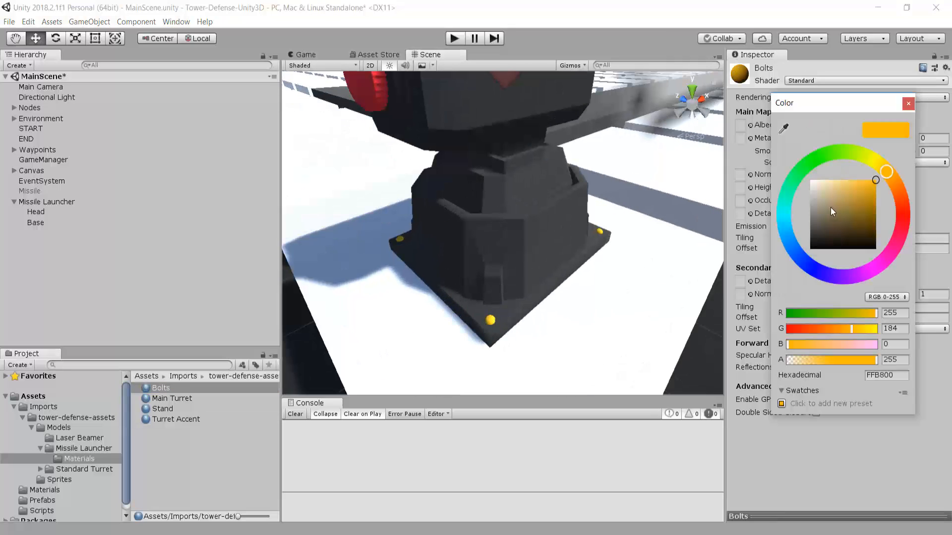
pyautogui.moveTo(831, 207); pyautogui.dragTo(800, 207)
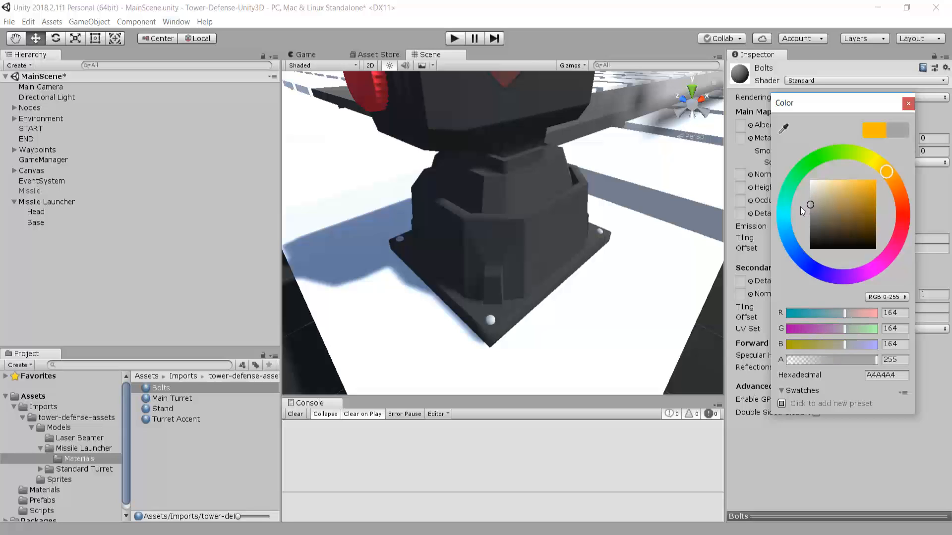
pyautogui.click(907, 104)
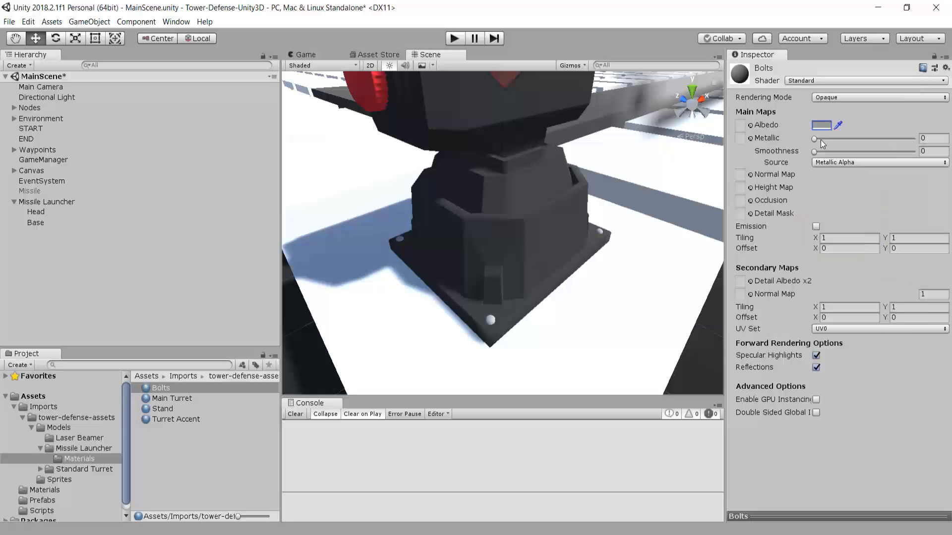
# - Set the Bolts material's Metallic to 1 and its Smoothness to 0.3
pyautogui.moveTo(820, 140); pyautogui.dragTo(917, 142)
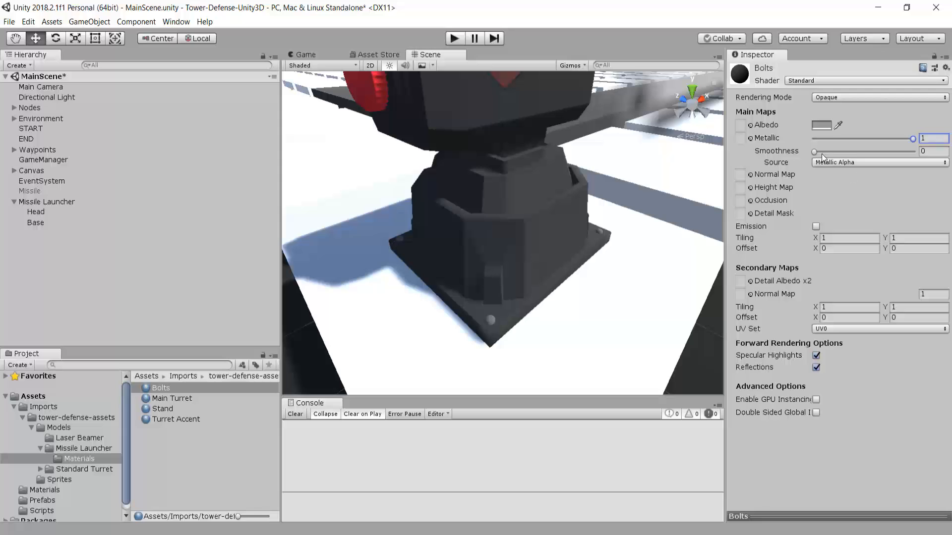
pyautogui.moveTo(815, 153); pyautogui.dragTo(841, 158)
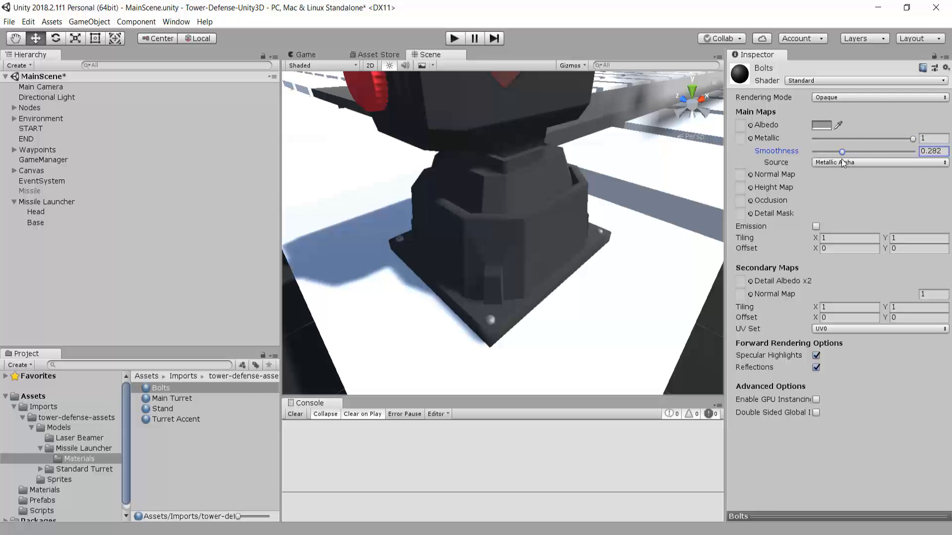
pyautogui.write('0.3')
pyautogui.scroll(-4, 555, 282)
pyautogui.moveTo(528, 287); pyautogui.dragTo(451, 287, button='right')
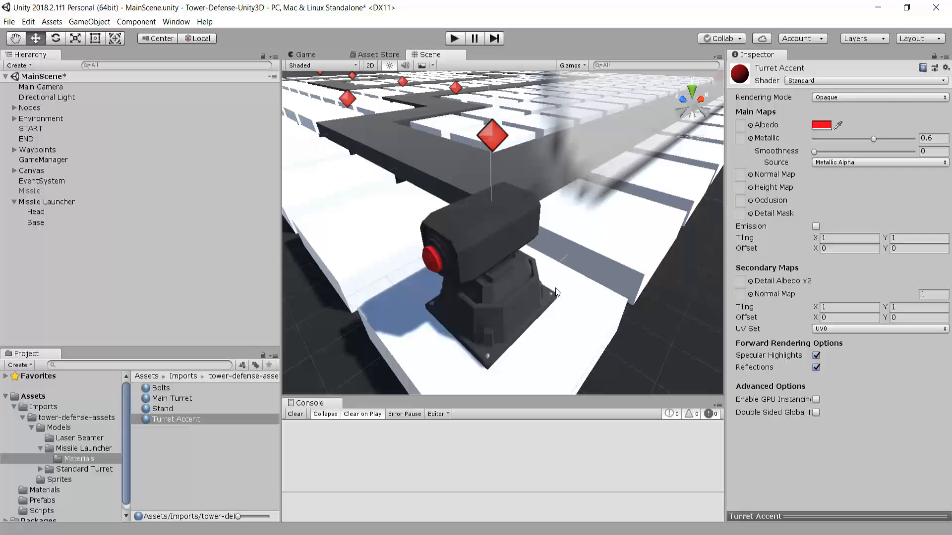
# - Rename the launcher's parent object as MissileLauncher, without the space
pyautogui.moveTo(556, 293); pyautogui.dragTo(548, 228, button='right')
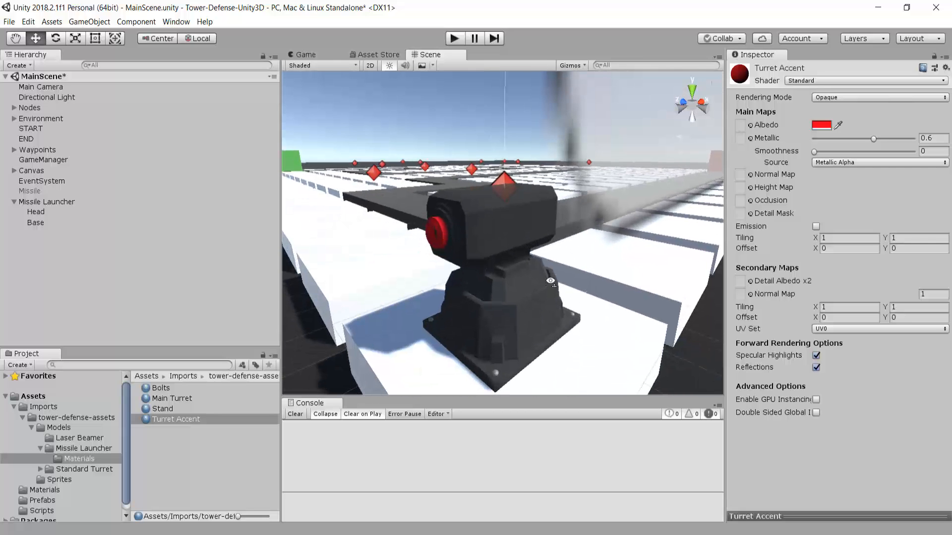
pyautogui.moveTo(550, 281); pyautogui.dragTo(608, 211, button='right')
pyautogui.click(55, 202)
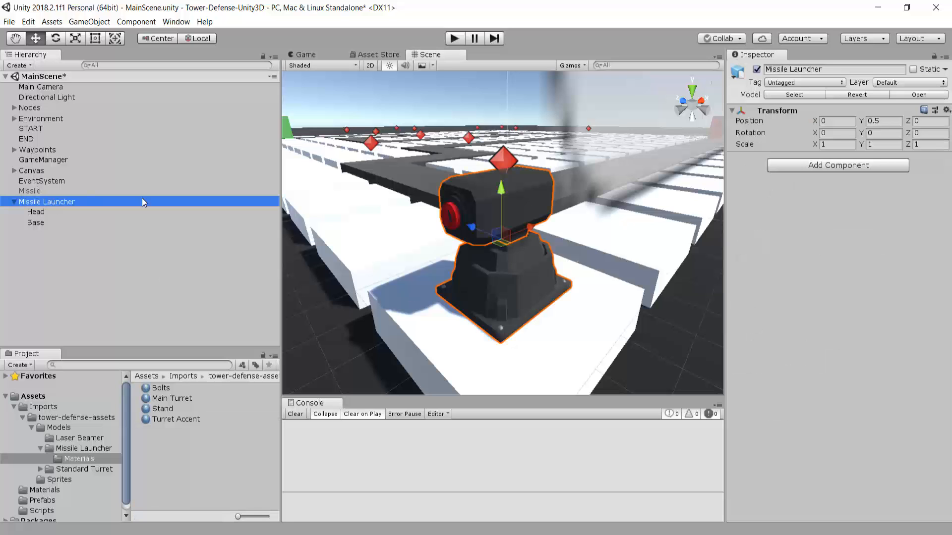
pyautogui.click(786, 71)
pyautogui.click(789, 71)
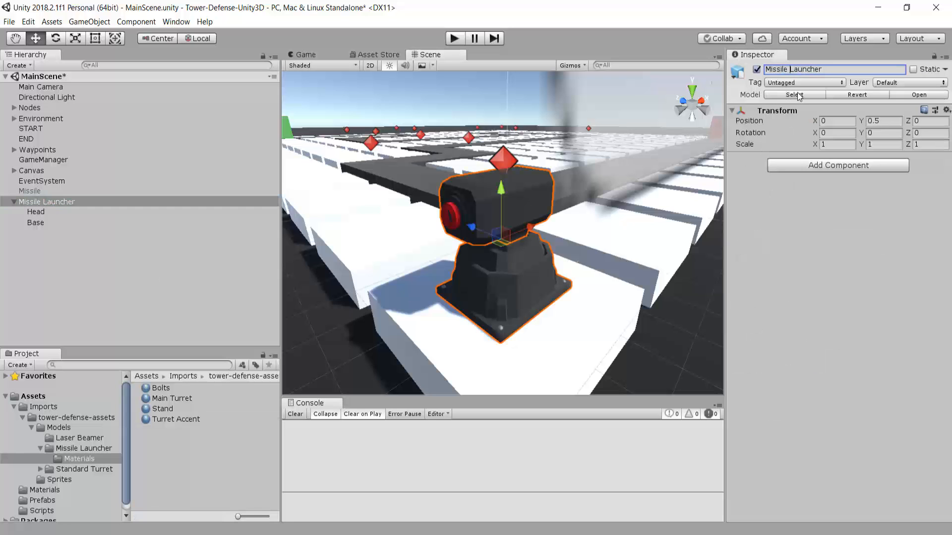
pyautogui.press('BackSpace')
# - Add the Turret script component to the MissileLauncher object
pyautogui.click(836, 165)
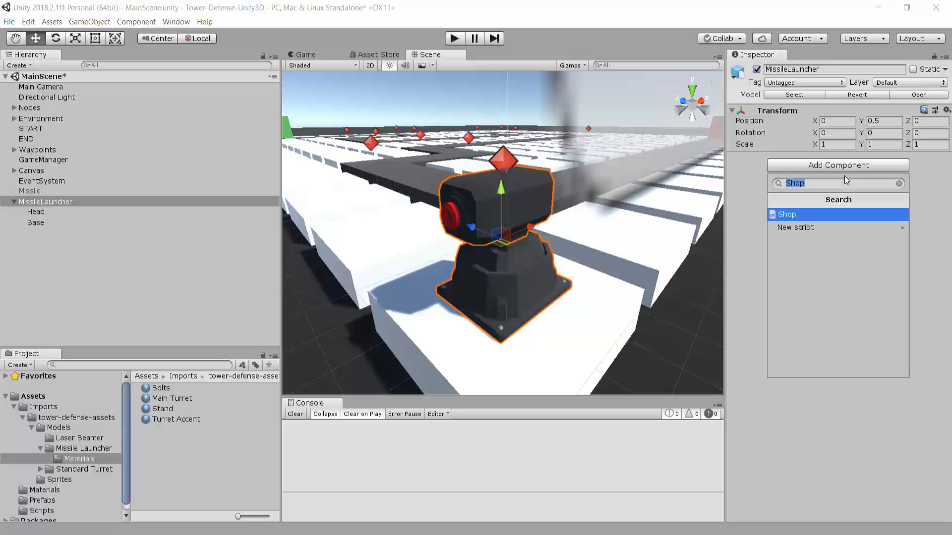
pyautogui.write('turret')
pyautogui.press('Return')
# - Set the Range of the MissileLauncher's Turret script to 30 and check its extent around the turret
pyautogui.scroll(-1, 468, 291)
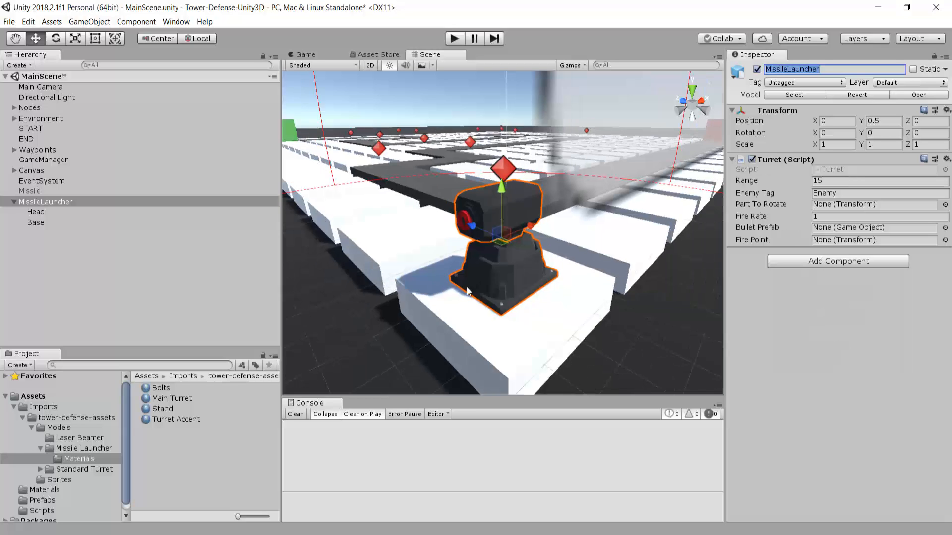
pyautogui.scroll(-8, 467, 291)
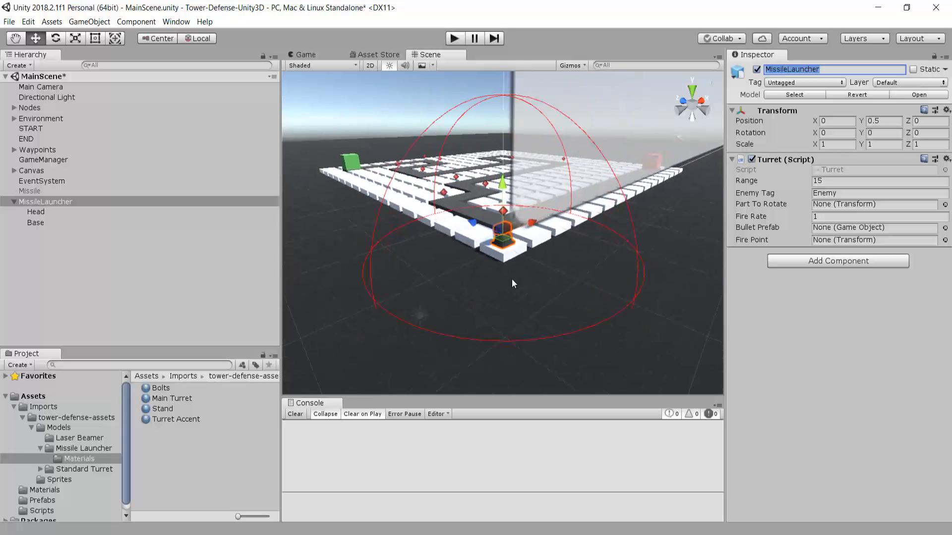
pyautogui.scroll(10, 512, 279)
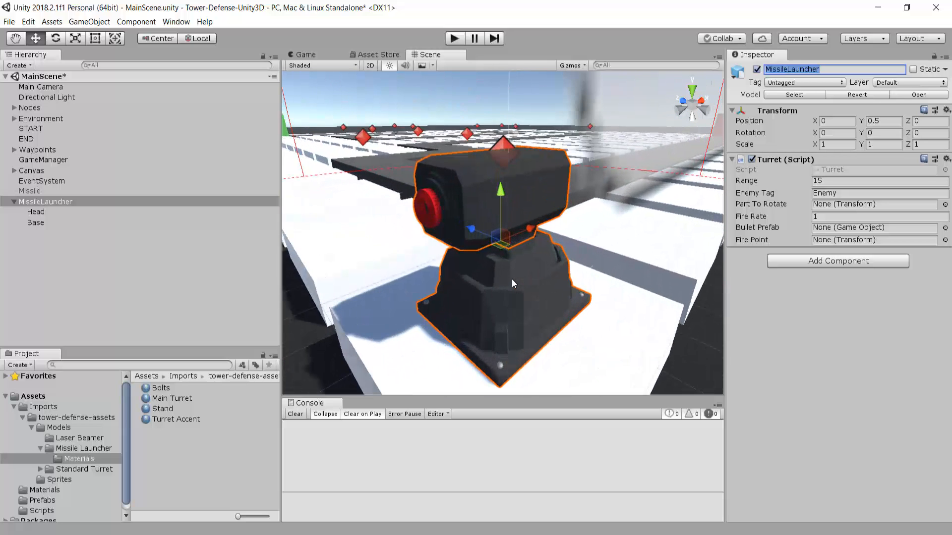
pyautogui.scroll(-6, 527, 268)
pyautogui.middleClick(540, 284)
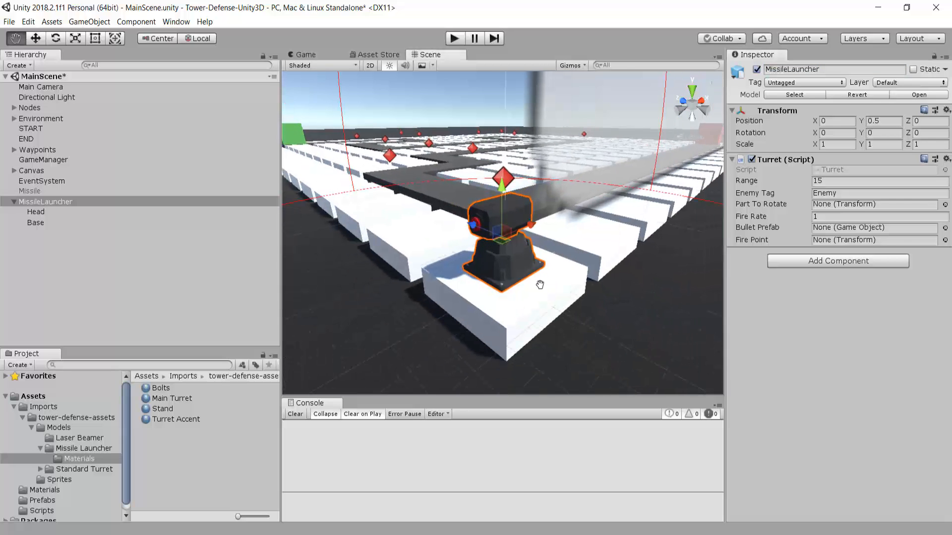
pyautogui.moveTo(540, 285); pyautogui.dragTo(534, 290, button='middle')
pyautogui.scroll(2, 534, 289)
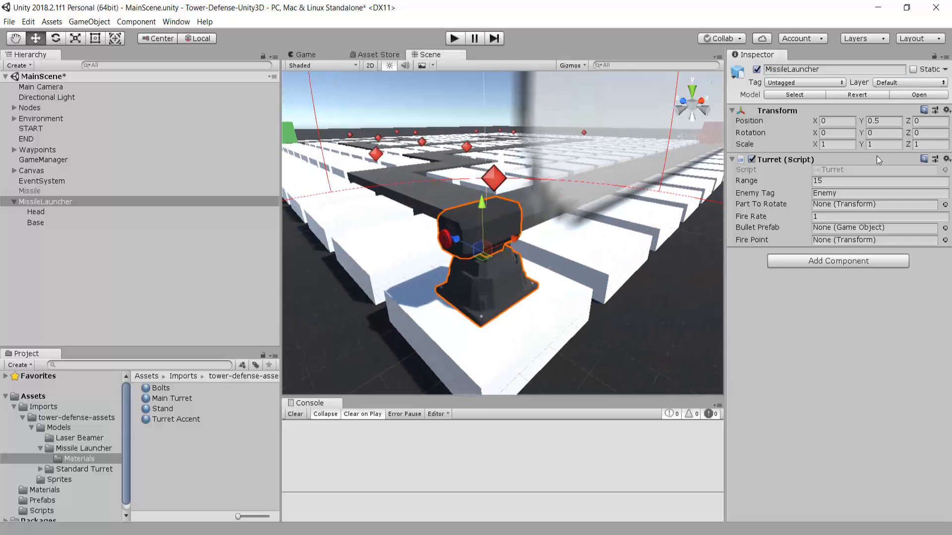
pyautogui.click(838, 182)
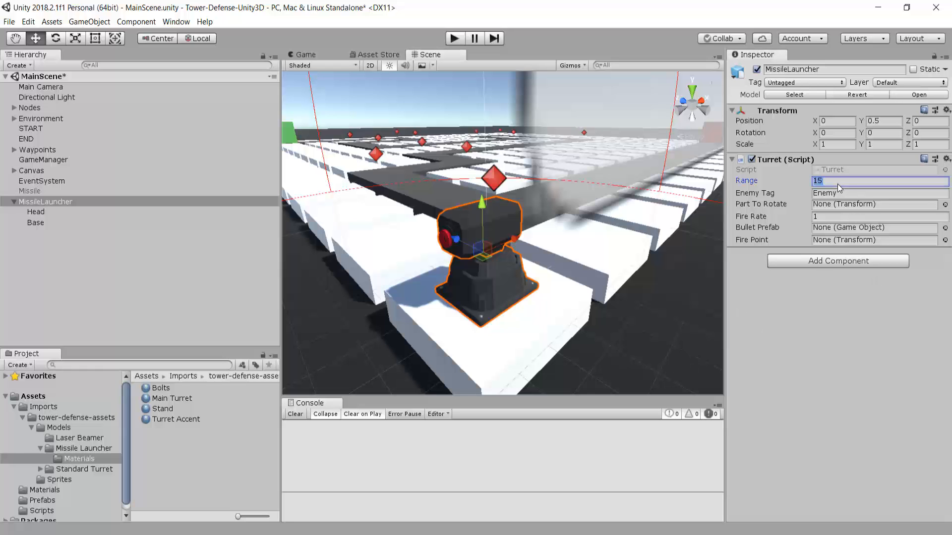
pyautogui.write('30')
pyautogui.scroll(-8, 466, 252)
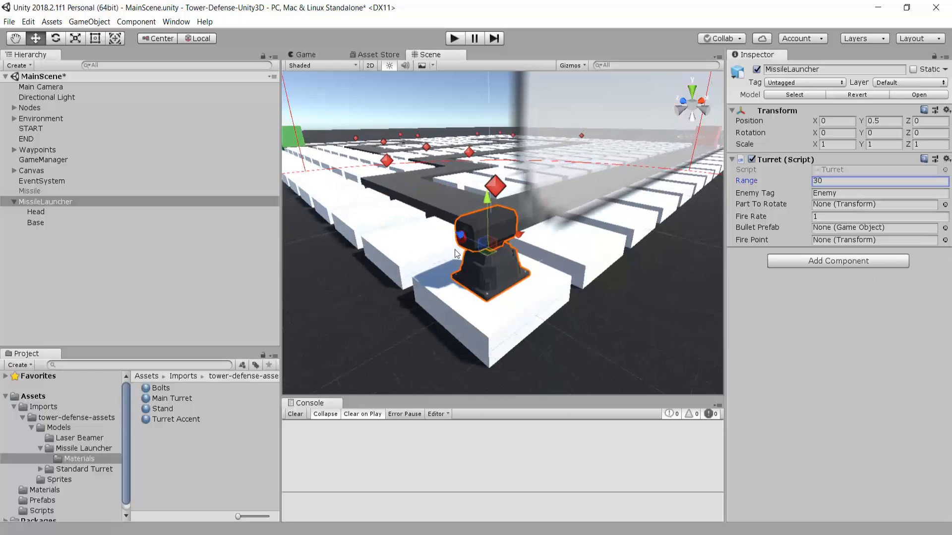
pyautogui.moveTo(466, 252); pyautogui.dragTo(546, 336, button='right')
pyautogui.scroll(-7, 522, 283)
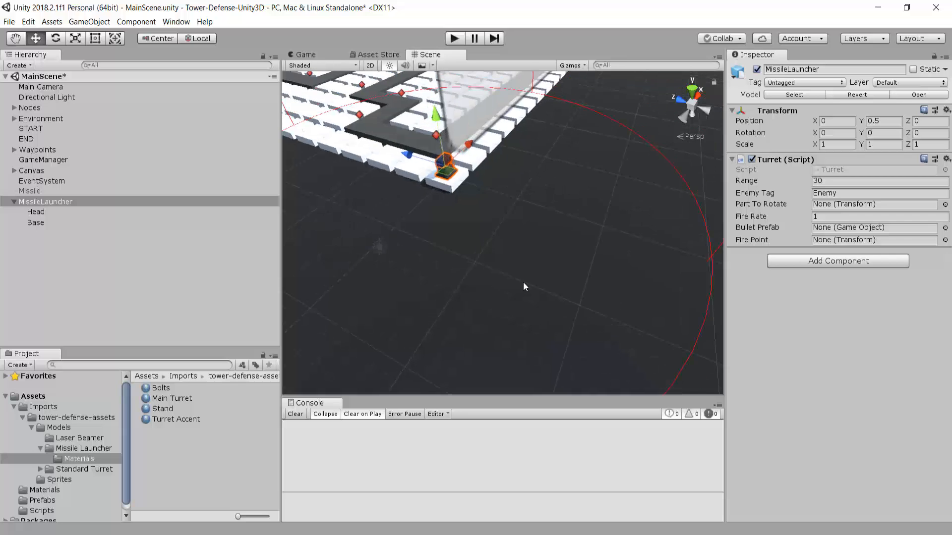
pyautogui.moveTo(497, 253); pyautogui.dragTo(588, 321, button='middle')
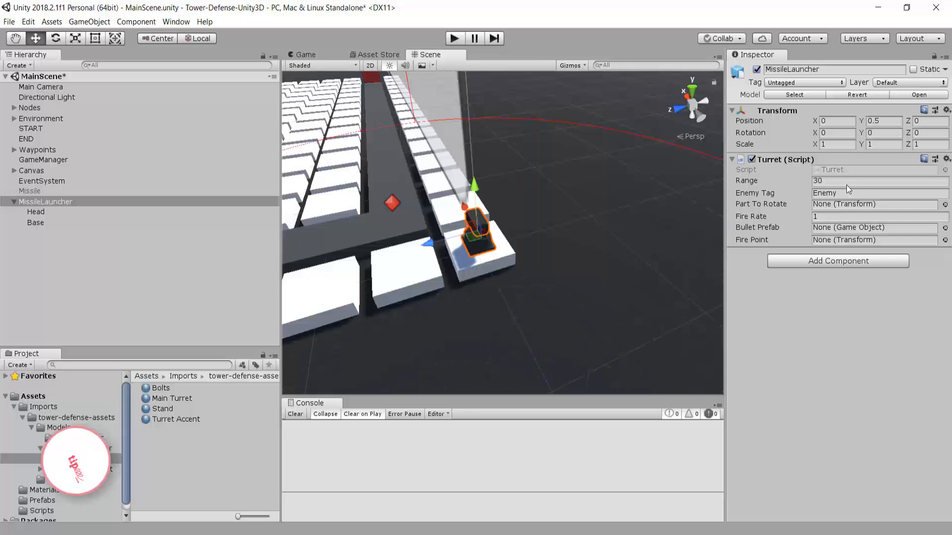
# - Set the Fire Rate of the MissileLauncher's Turret script to 0.25
pyautogui.click(761, 194)
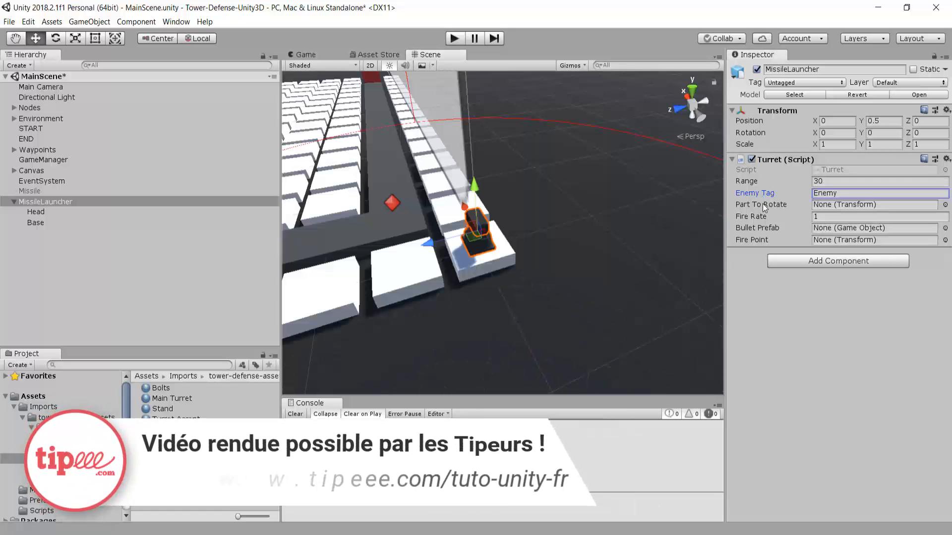
pyautogui.click(763, 207)
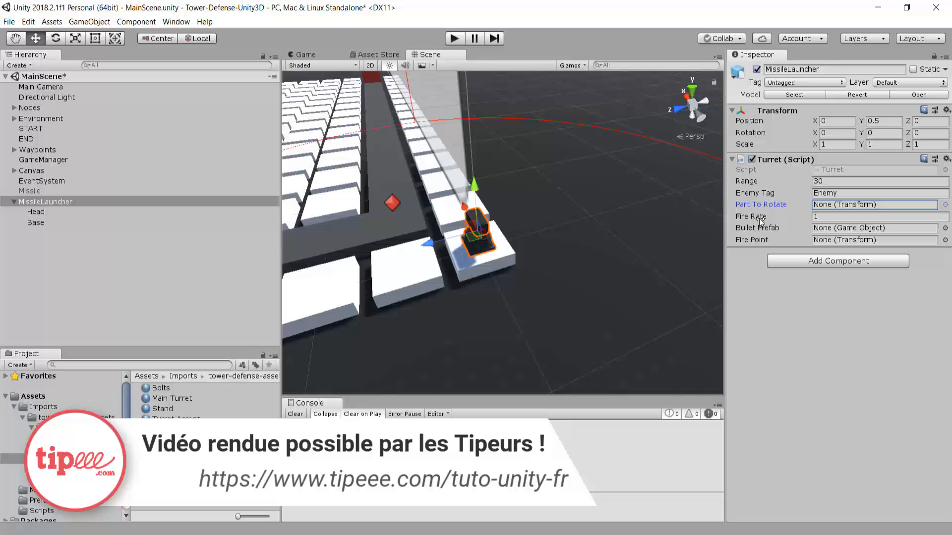
pyautogui.click(760, 217)
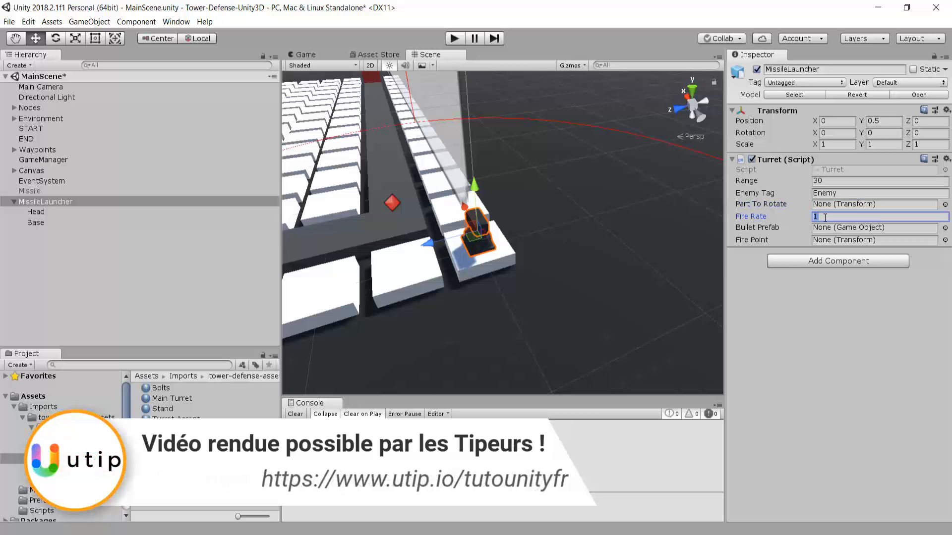
pyautogui.write('0.25')
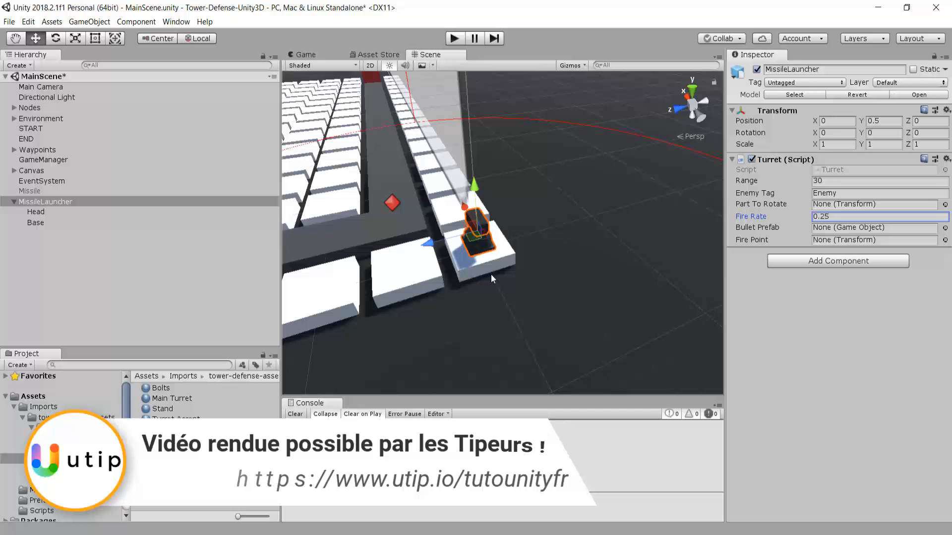
pyautogui.moveTo(491, 274); pyautogui.dragTo(558, 252, button='middle')
pyautogui.scroll(5, 491, 306)
pyautogui.keyDown('alt'); pyautogui.moveTo(491, 306); pyautogui.dragTo(545, 257); pyautogui.keyUp('alt')
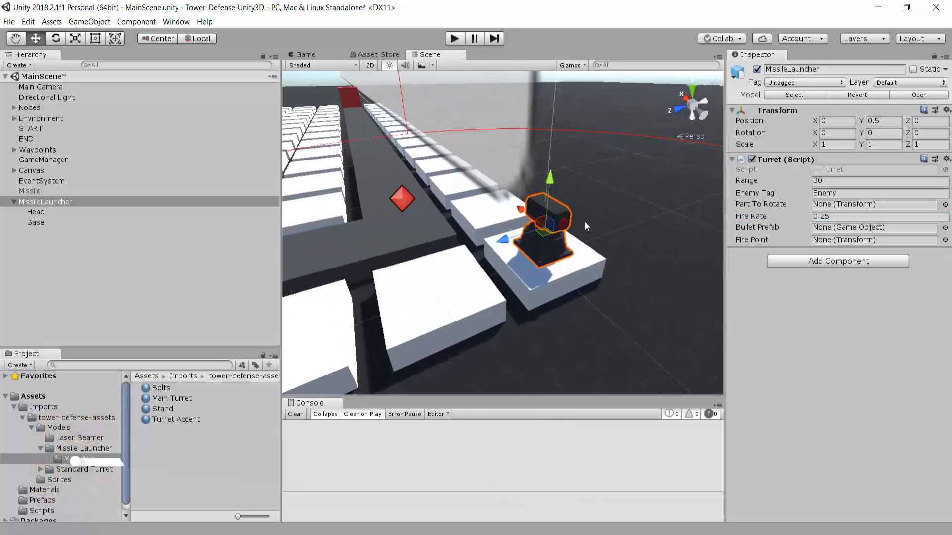
# - Review the Turret script's Bullet Prefab, Fire Point and Part To Rotate fields against the launcher model
pyautogui.click(759, 230)
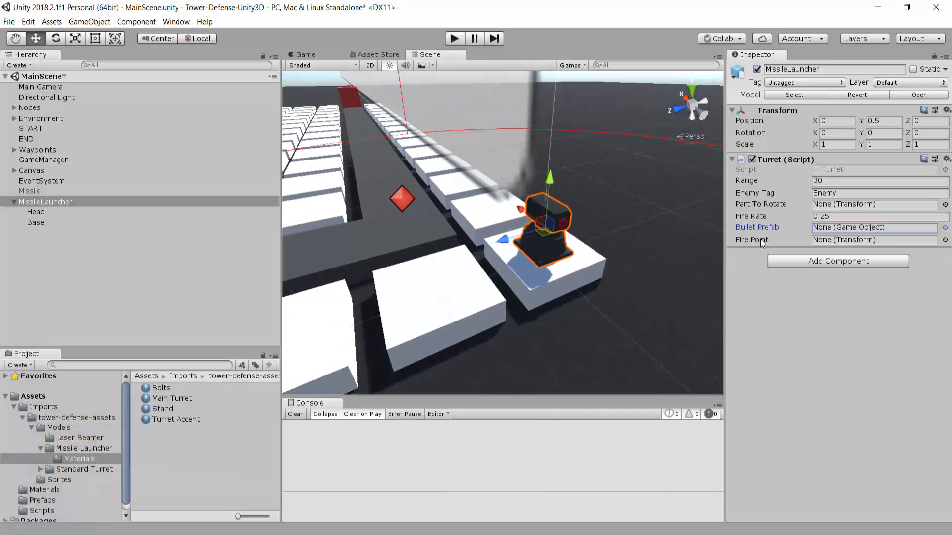
pyautogui.click(760, 241)
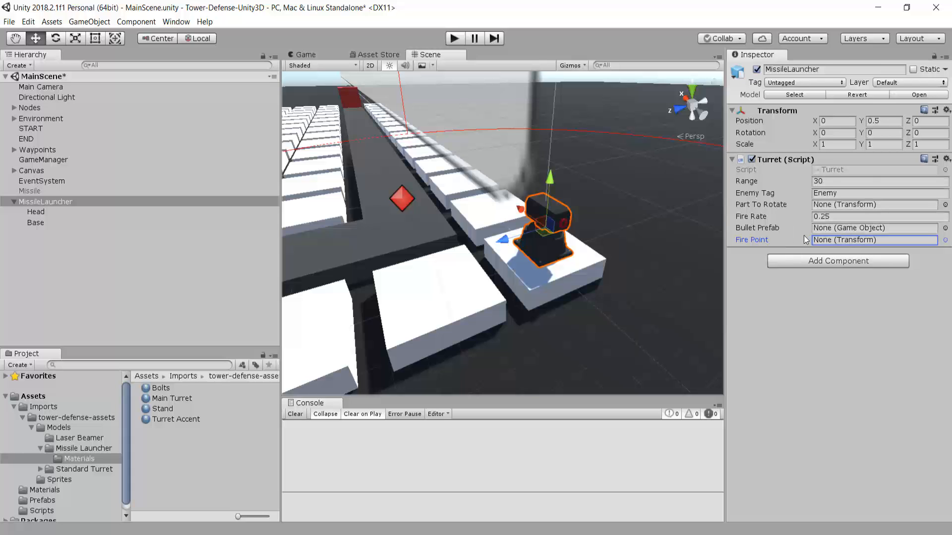
pyautogui.scroll(2, 639, 236)
pyautogui.click(764, 204)
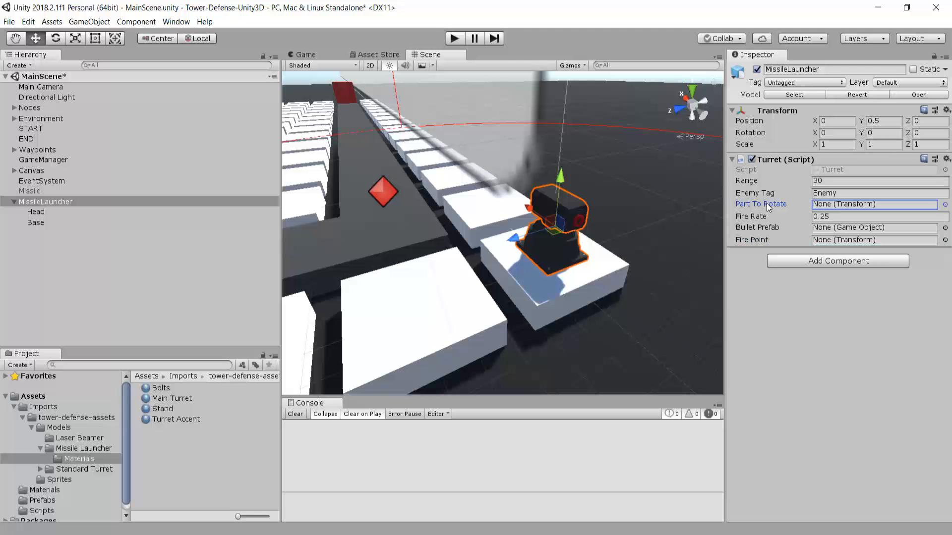
pyautogui.scroll(5, 618, 237)
pyautogui.moveTo(586, 262); pyautogui.dragTo(623, 238, button='right')
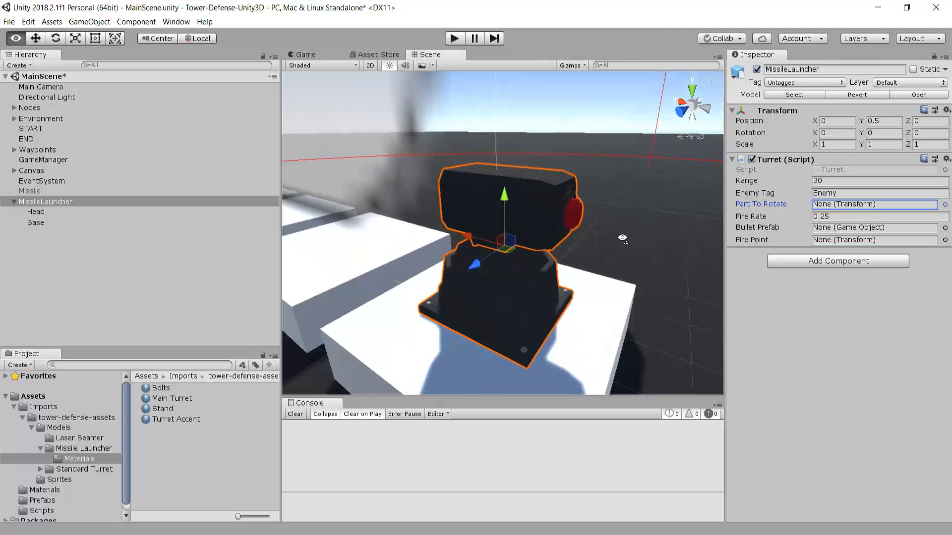
pyautogui.scroll(-2, 623, 237)
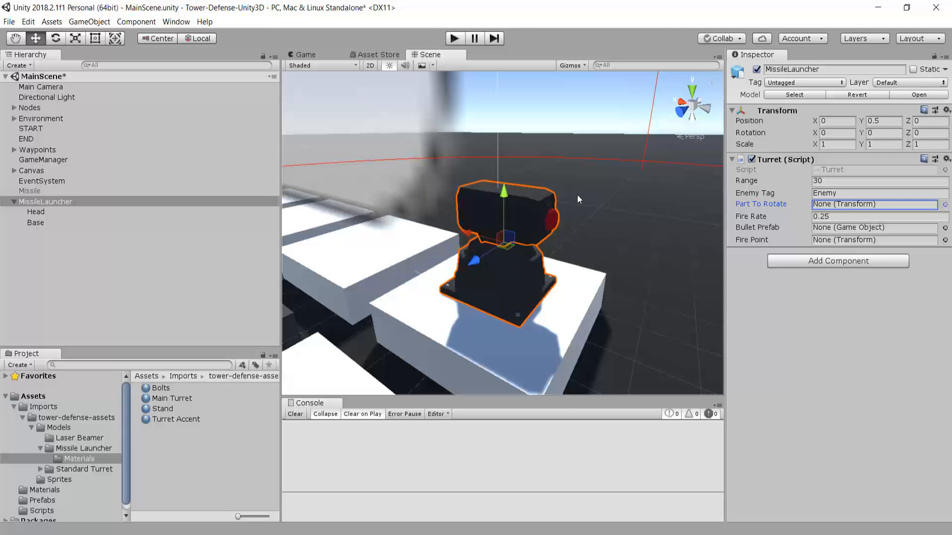
# - Switch the transform handle position from Center to Pivot, keeping its orientation on Local
pyautogui.keyDown('alt'); pyautogui.moveTo(577, 195); pyautogui.dragTo(295, 130); pyautogui.keyUp('alt')
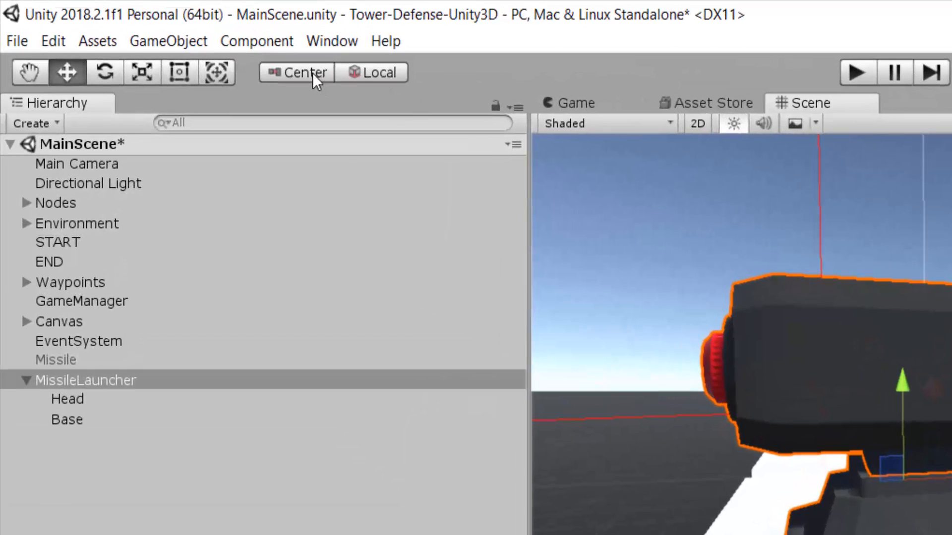
pyautogui.click(312, 72)
pyautogui.click(381, 72)
pyautogui.click(391, 73)
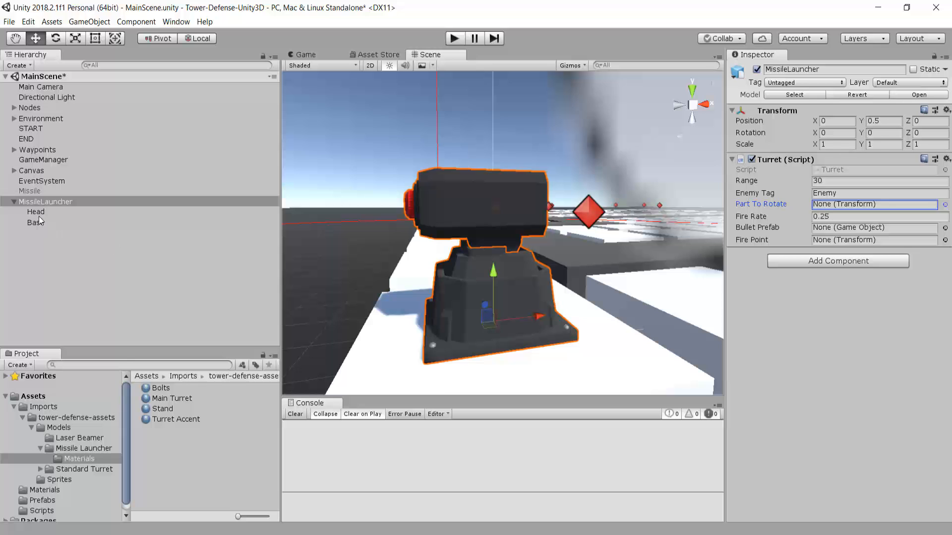
# - Create an empty child object under the launcher's Head and reset its Transform
pyautogui.rightClick(35, 213)
pyautogui.click(77, 307)
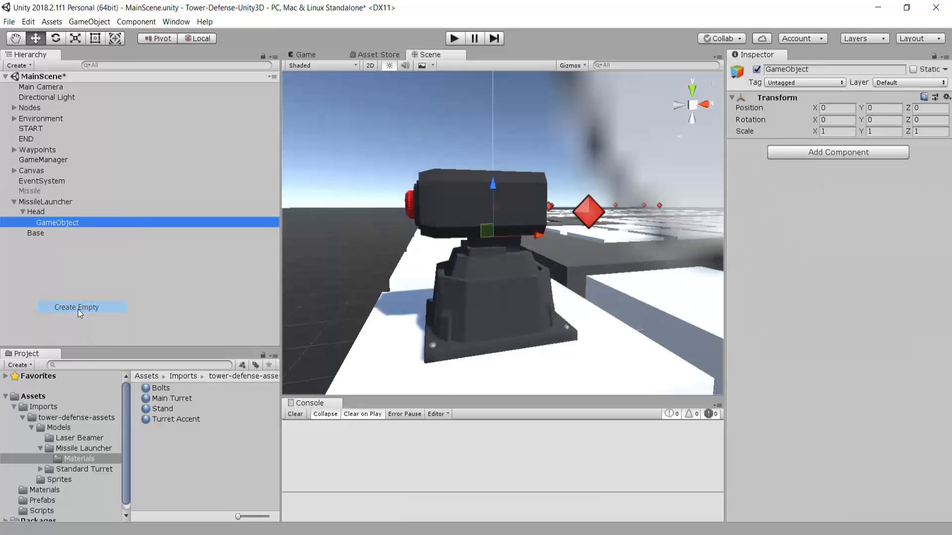
pyautogui.click(946, 97)
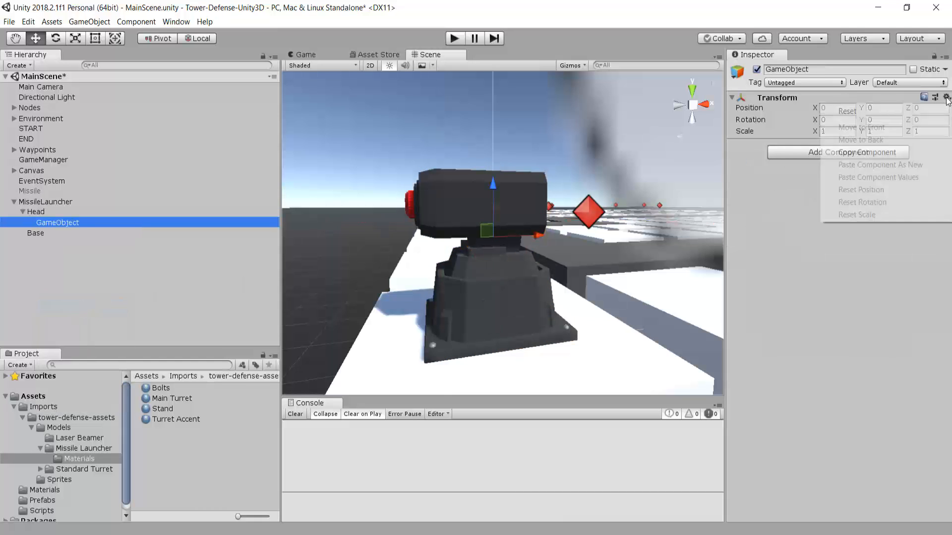
pyautogui.click(876, 111)
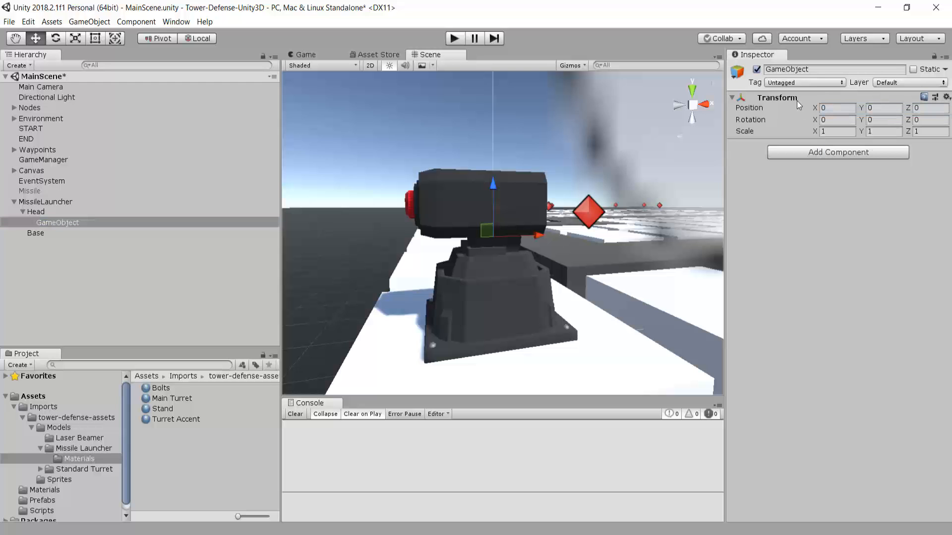
# - Move the new empty object out of Head so it sits directly under MissileLauncher
pyautogui.press('e')
pyautogui.doubleClick(67, 223)
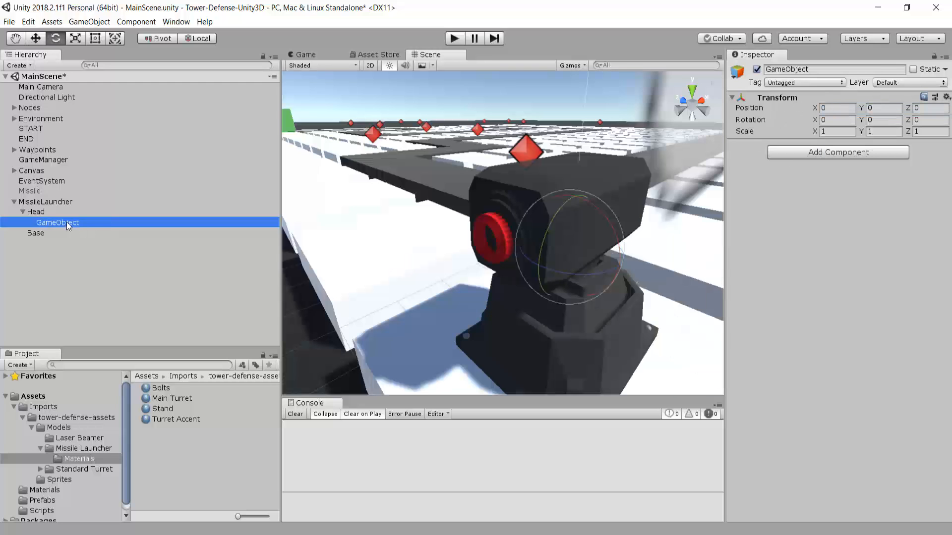
pyautogui.moveTo(59, 222); pyautogui.dragTo(49, 209)
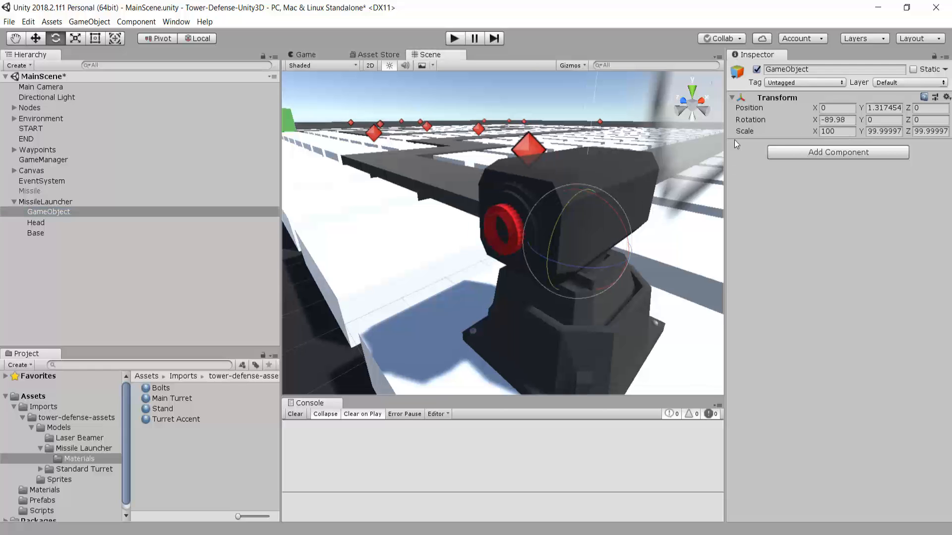
pyautogui.moveTo(570, 213); pyautogui.dragTo(545, 209, button='middle')
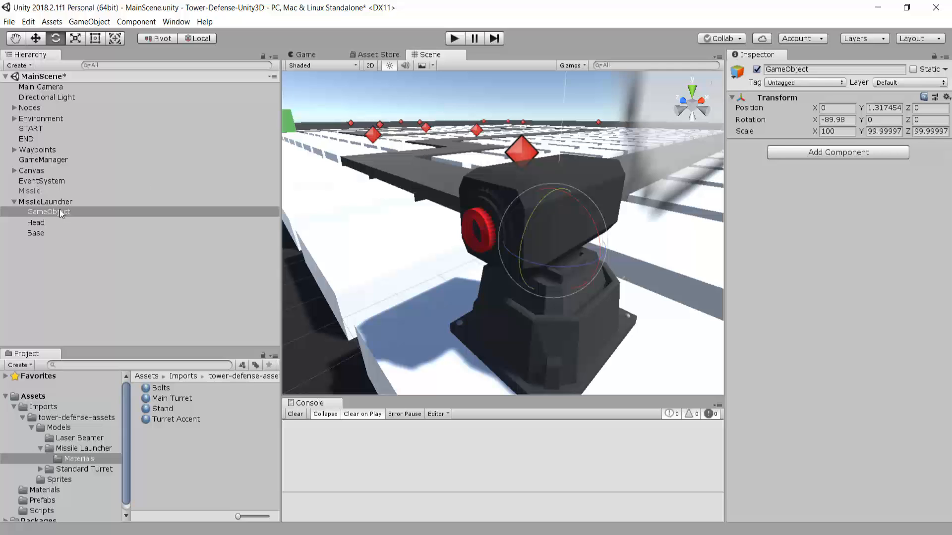
# - Try nesting Head inside the empty object and rotating it about the vertical axis to test the pivot
pyautogui.click(34, 226)
pyautogui.moveTo(34, 228); pyautogui.dragTo(48, 212)
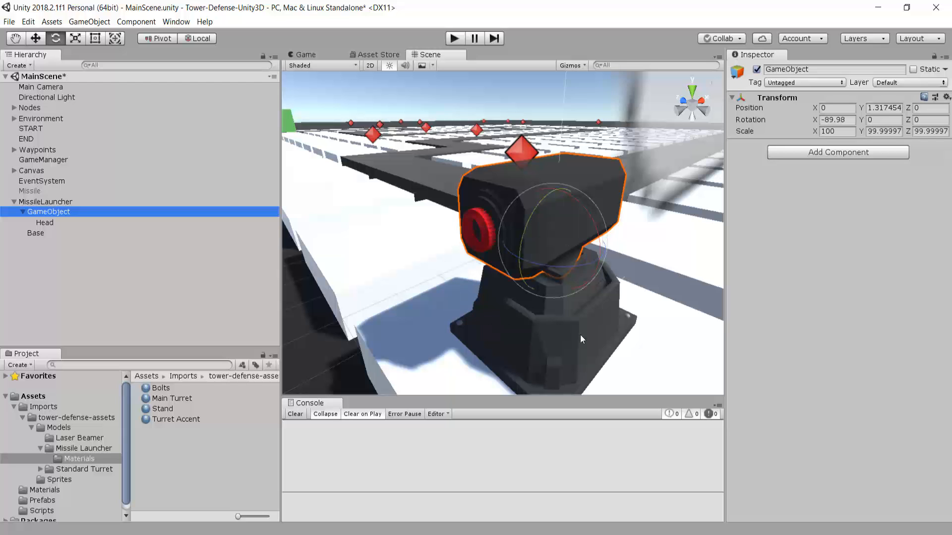
pyautogui.moveTo(552, 269); pyautogui.dragTo(587, 290)
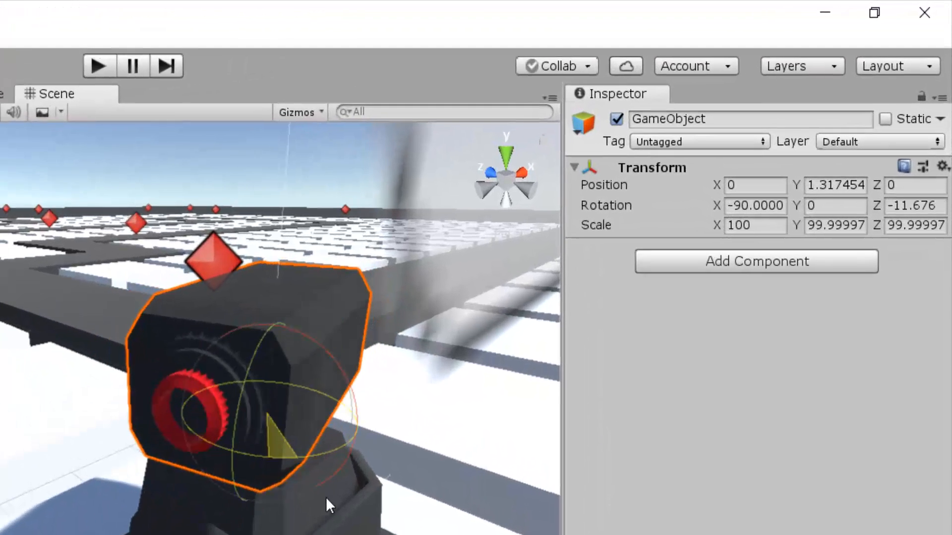
pyautogui.moveTo(325, 497); pyautogui.dragTo(353, 517)
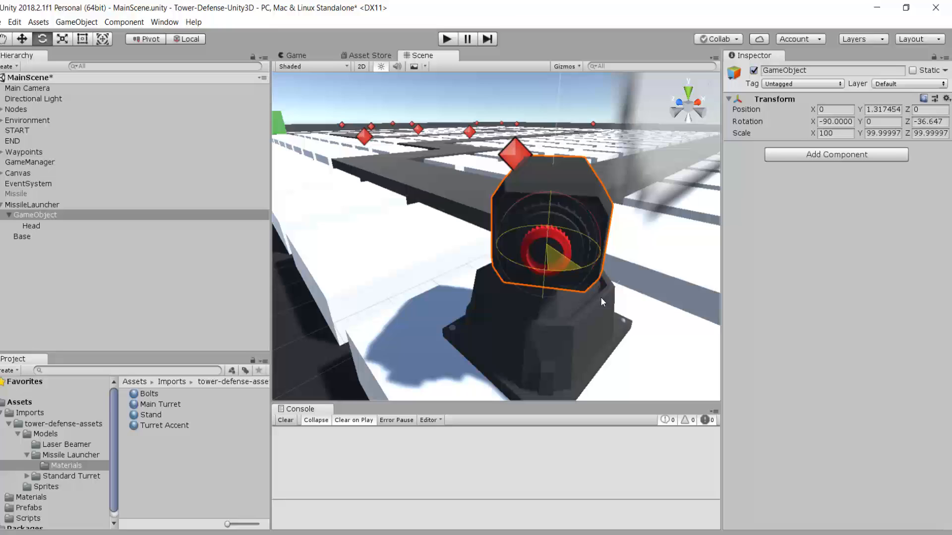
pyautogui.moveTo(601, 299); pyautogui.dragTo(510, 304)
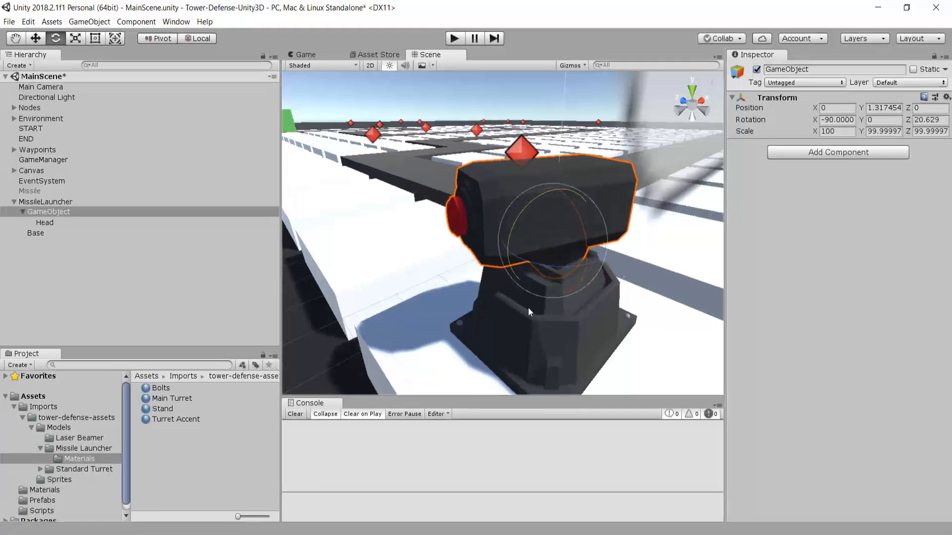
# - Undo the test rotations and the nesting of Head inside the empty object
pyautogui.hotkey('ctrl', 'z')
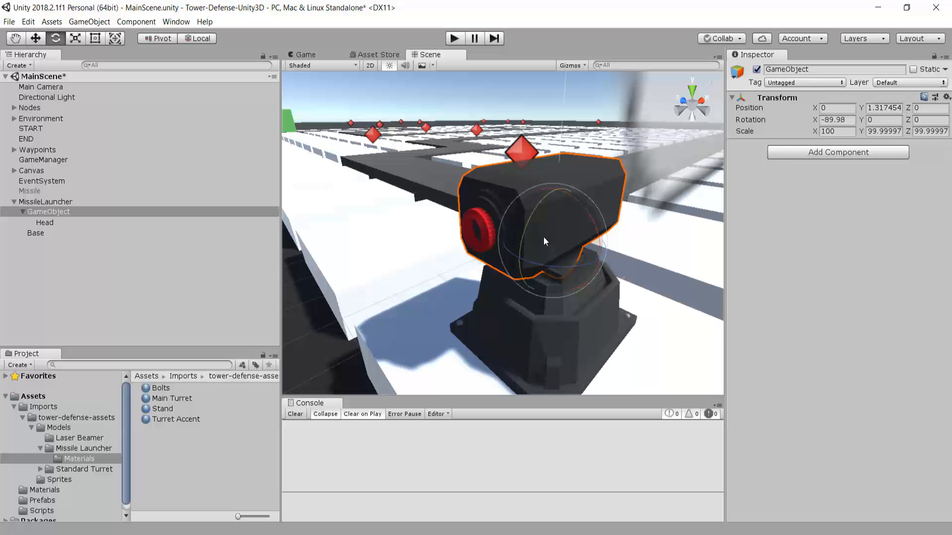
pyautogui.hotkey('ctrl', 'z')
pyautogui.hotkey('ctrl', 'z')
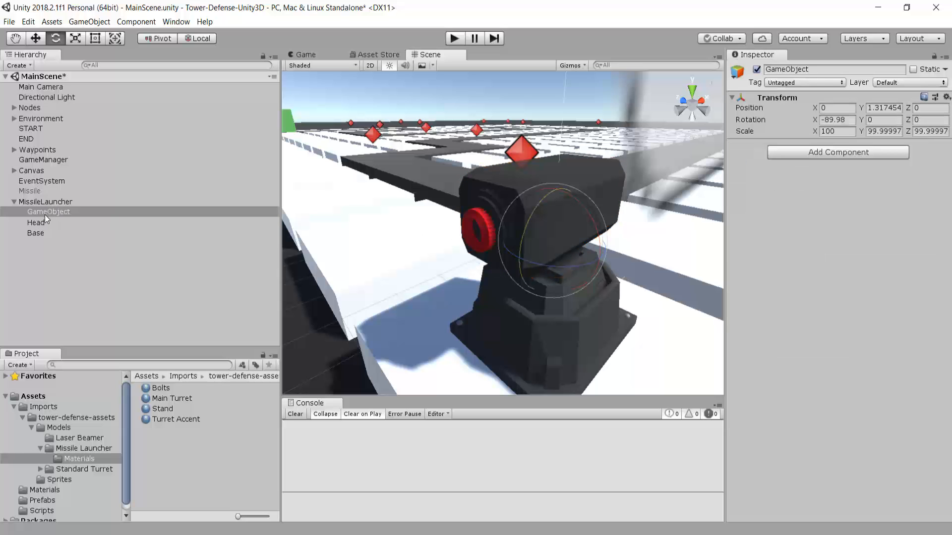
# - Set the empty object's rotation to X 0 and Y 90, and nest Head inside it
pyautogui.click(42, 213)
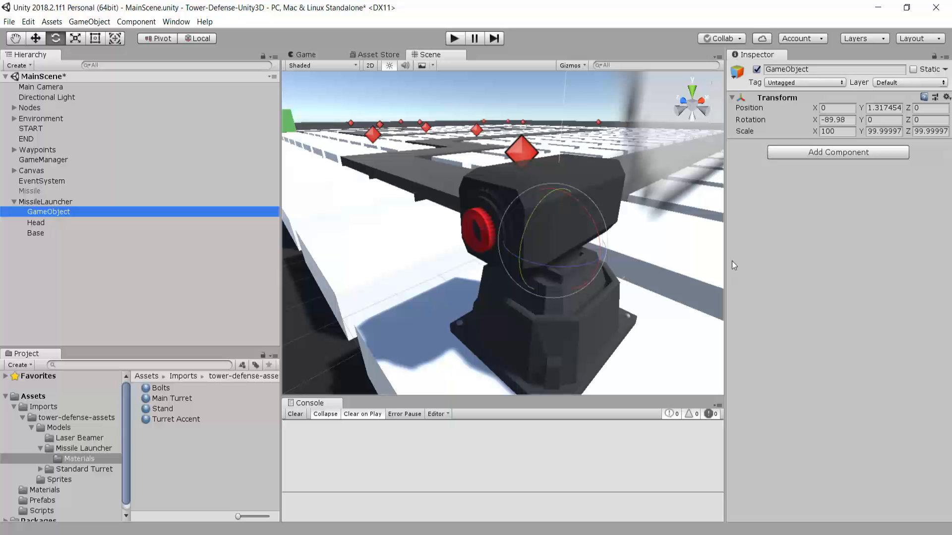
pyautogui.click(842, 119)
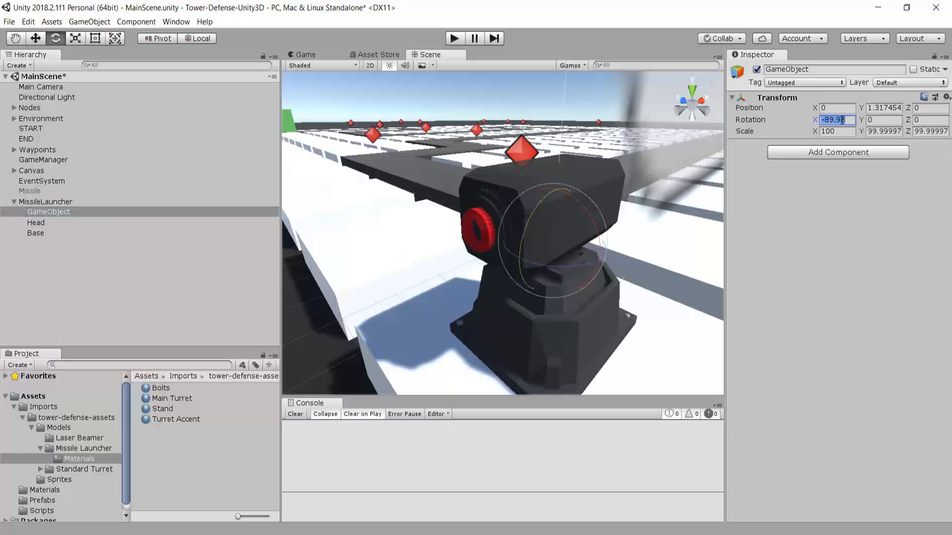
pyautogui.write('0')
pyautogui.click(880, 121)
pyautogui.write('90')
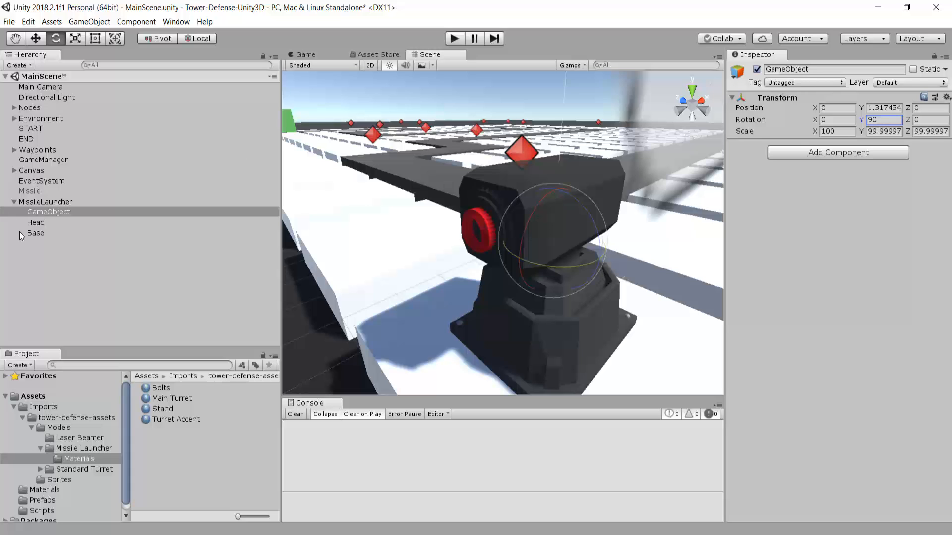
pyautogui.moveTo(39, 226); pyautogui.dragTo(43, 218)
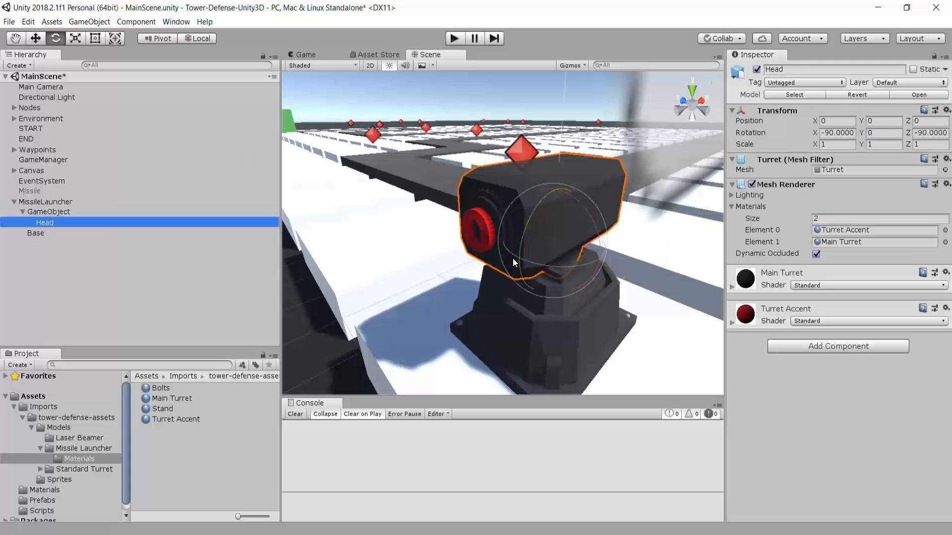
# - Try rotating the empty object together with Head about the vertical axis to test the pivot
pyautogui.click(43, 212)
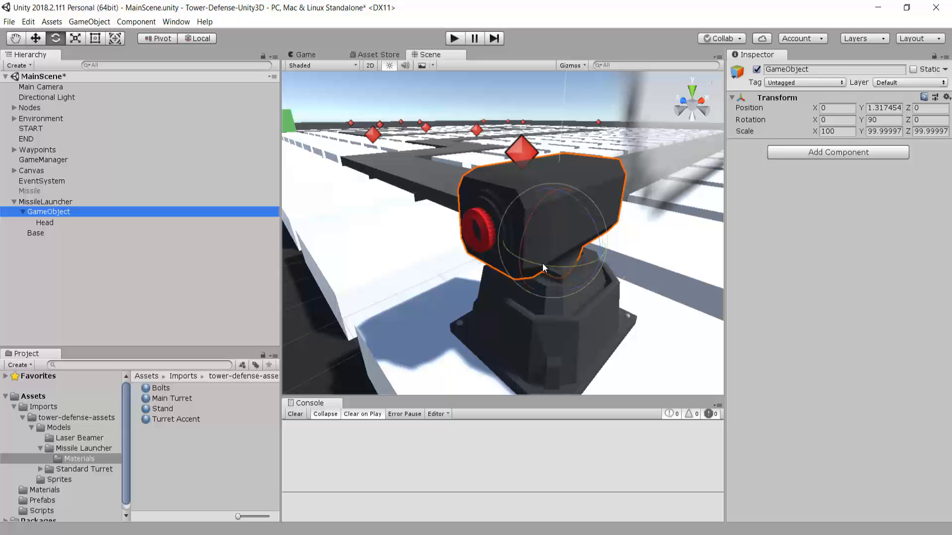
pyautogui.moveTo(543, 263)
pyautogui.mouseDown()
pyautogui.moveTo(510, 260)
pyautogui.moveTo(537, 268)
pyautogui.mouseUp()
pyautogui.moveTo(279, 436); pyautogui.dragTo(69, 408)
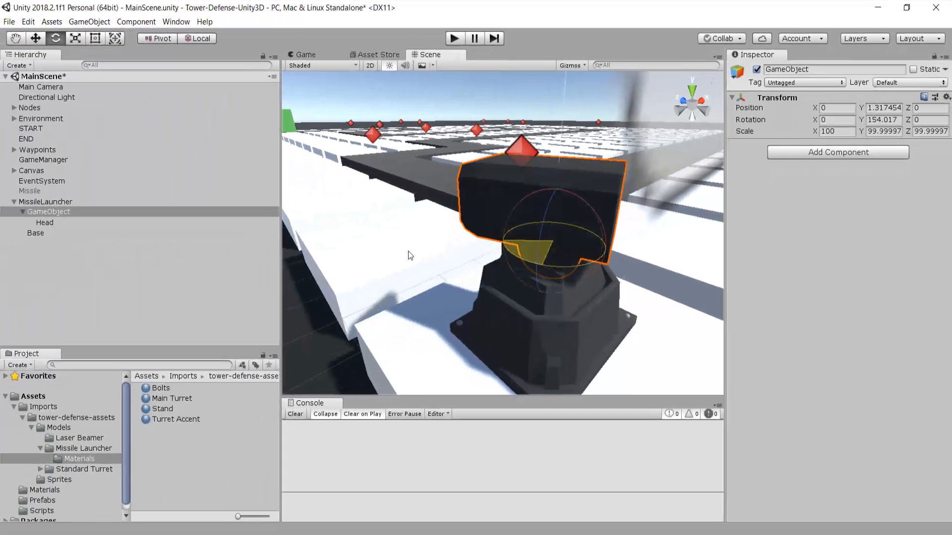
pyautogui.moveTo(408, 250); pyautogui.dragTo(519, 209)
pyautogui.click(51, 212)
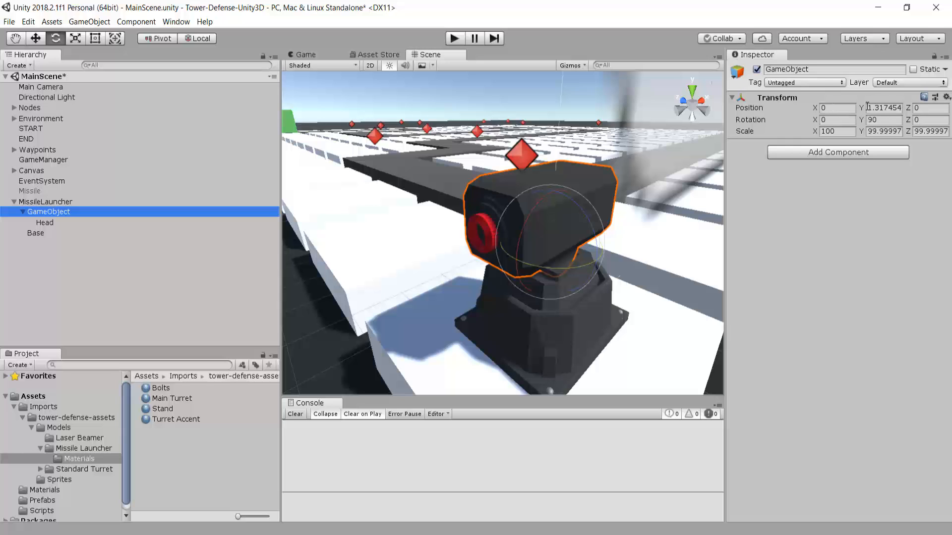
# - Rename the empty parent object of Head as PartToRotate
pyautogui.click(44, 223)
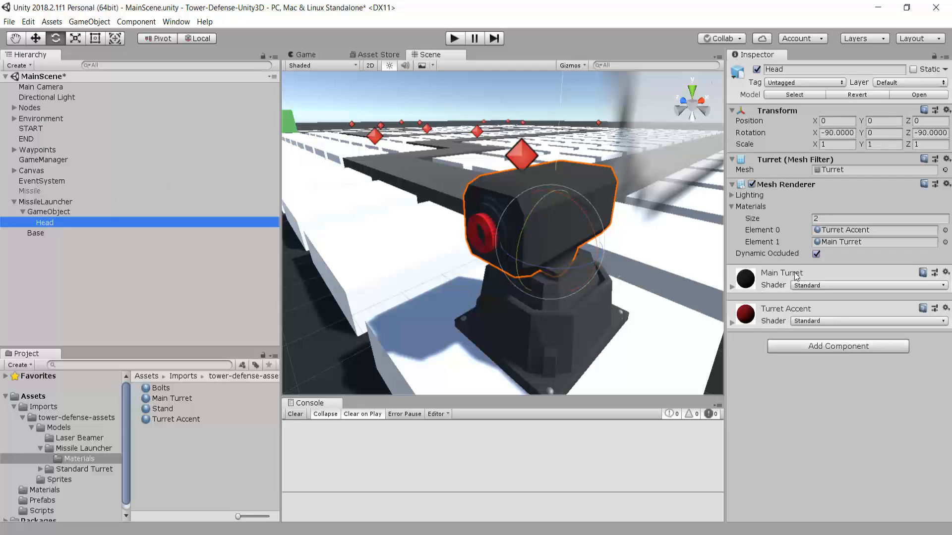
pyautogui.click(48, 212)
pyautogui.click(800, 71)
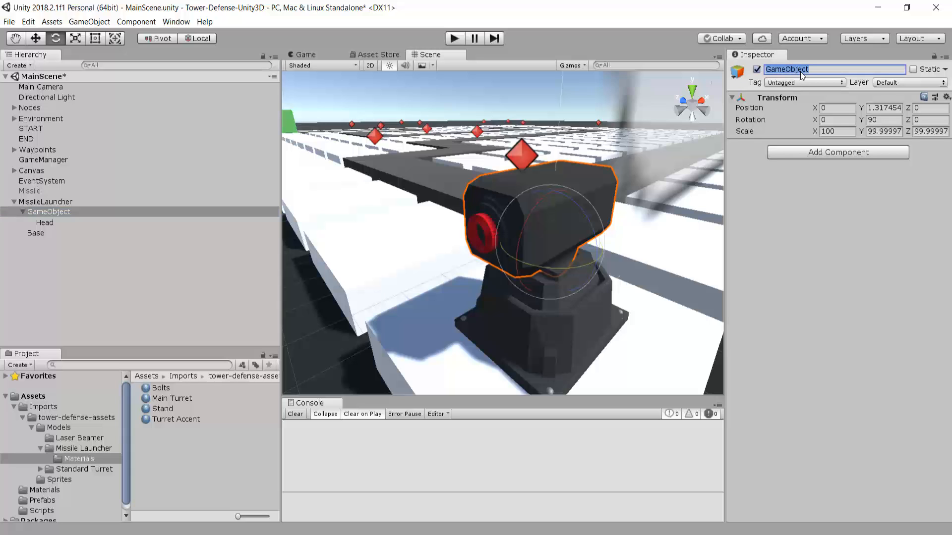
pyautogui.write('PartToRotate')
pyautogui.press('Return')
# - Create an empty child object under PartToRotate
pyautogui.scroll(-3, 620, 218)
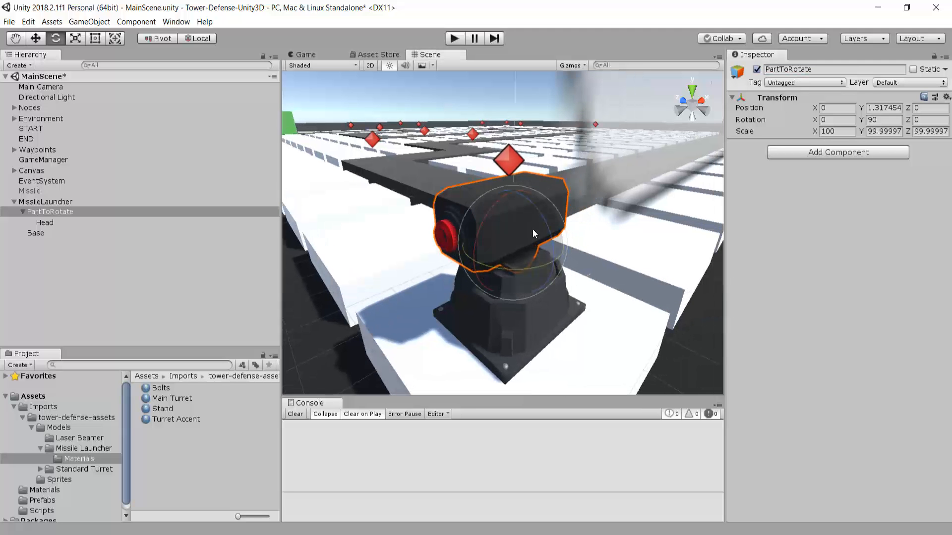
pyautogui.scroll(10, 583, 241)
pyautogui.moveTo(585, 237); pyautogui.dragTo(510, 210, button='right')
pyautogui.scroll(-10, 511, 209)
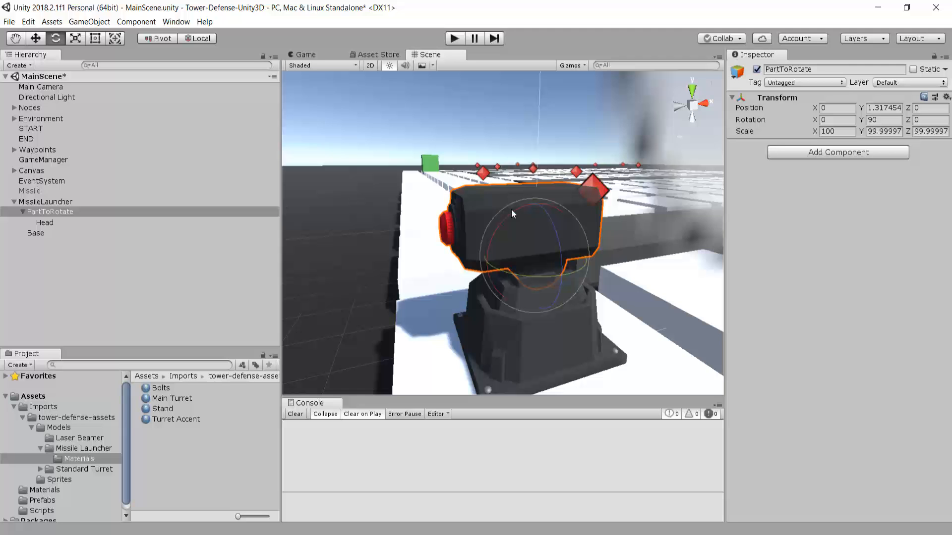
pyautogui.scroll(5, 510, 209)
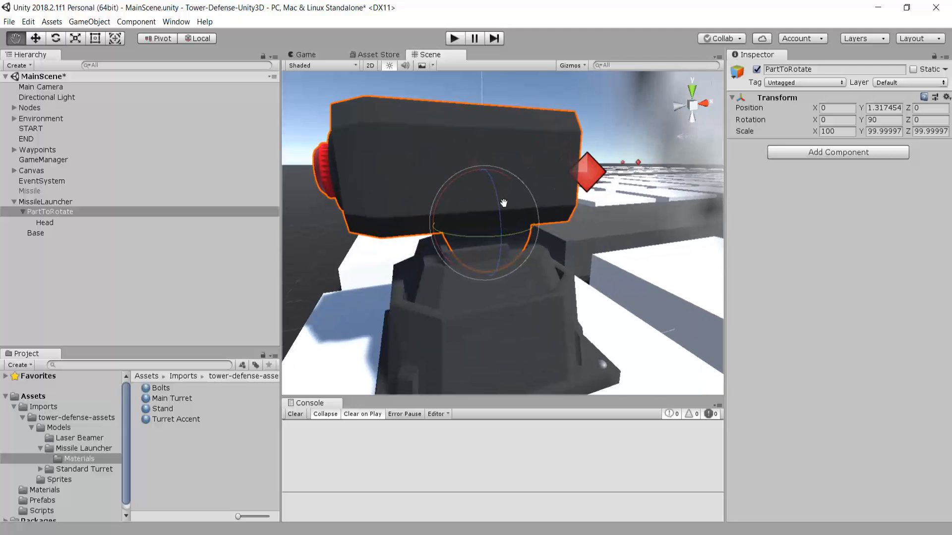
pyautogui.moveTo(504, 203); pyautogui.dragTo(531, 220, button='middle')
pyautogui.scroll(-5, 503, 227)
pyautogui.scroll(3, 558, 262)
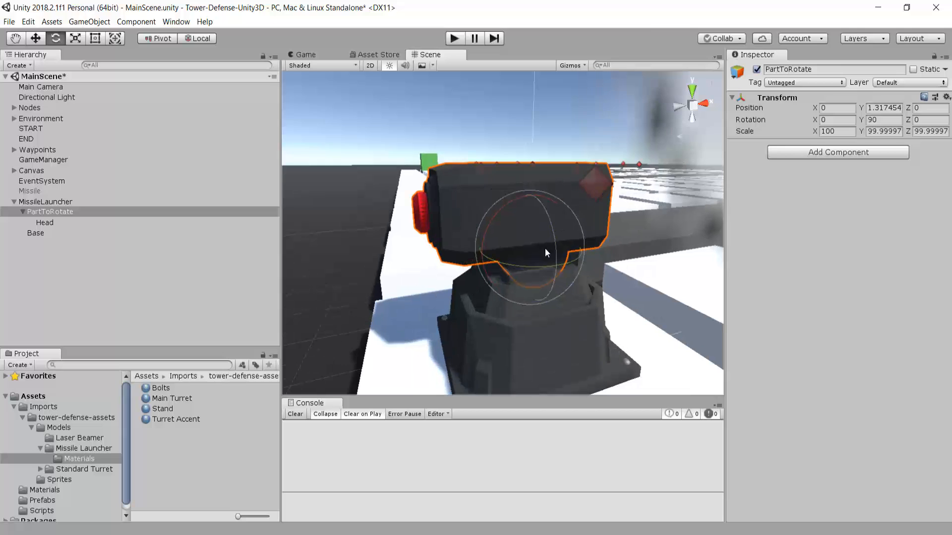
pyautogui.rightClick(41, 213)
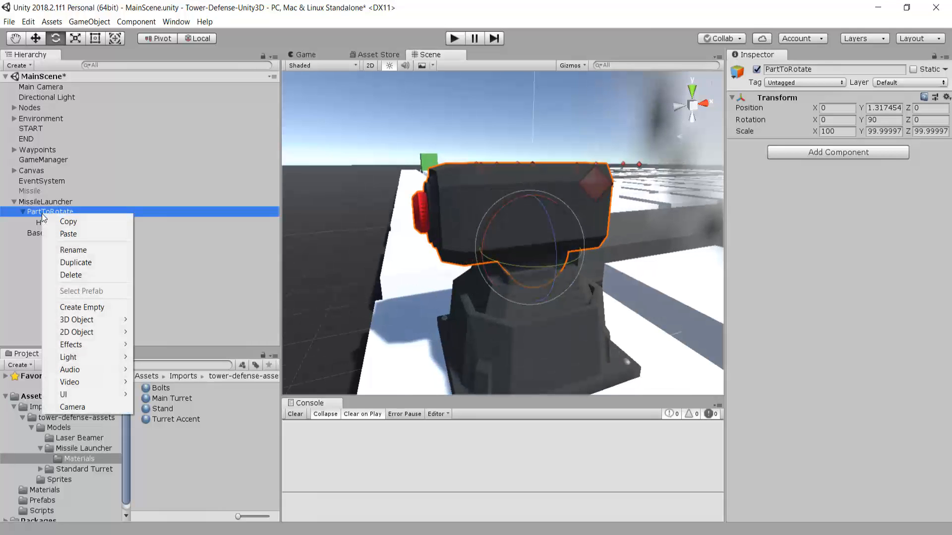
pyautogui.click(91, 305)
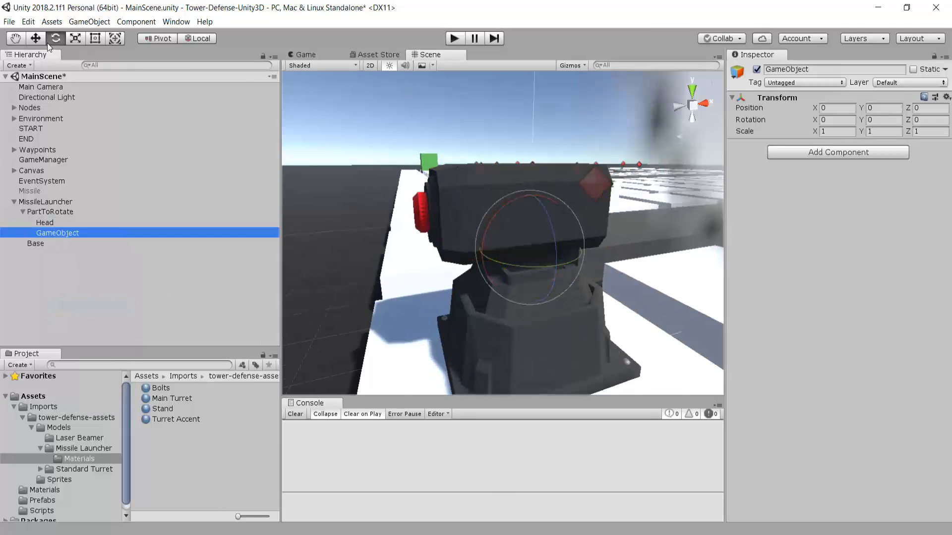
# - Move the new empty object just in front of the red muzzle, to about Y 0.00485 and Z -0.01521
pyautogui.click(35, 39)
pyautogui.click(680, 106)
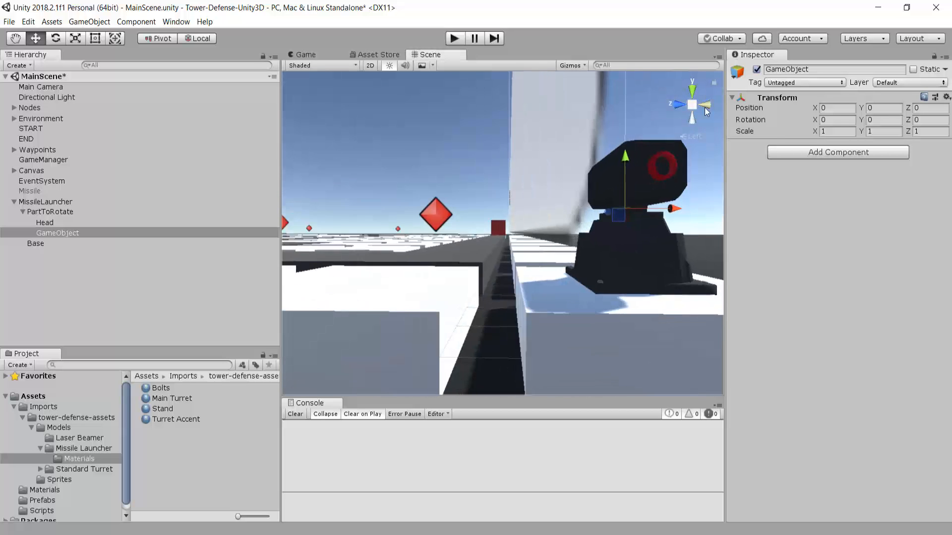
pyautogui.click(704, 107)
pyautogui.click(691, 106)
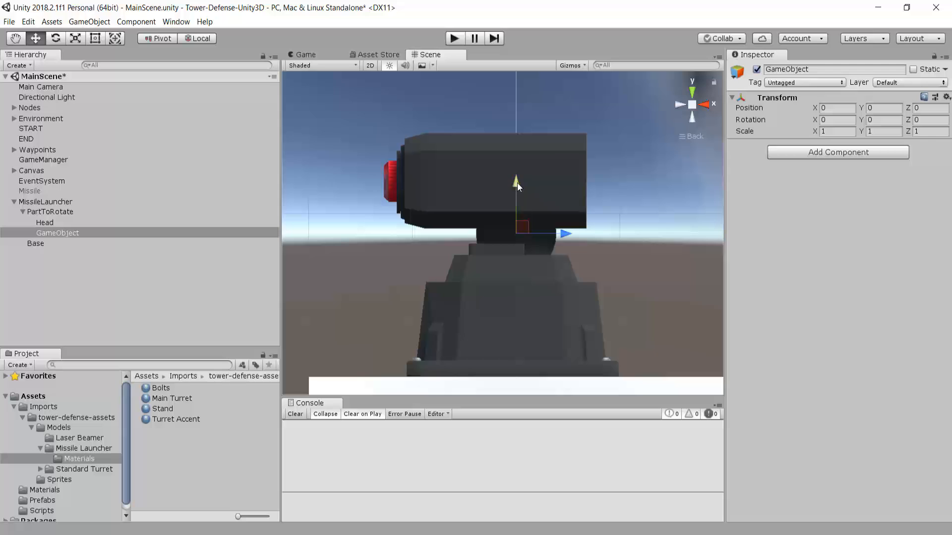
pyautogui.moveTo(516, 183); pyautogui.dragTo(523, 132)
pyautogui.moveTo(562, 178); pyautogui.dragTo(407, 200)
pyautogui.moveTo(432, 201); pyautogui.dragTo(499, 225, button='middle')
pyautogui.scroll(10, 498, 224)
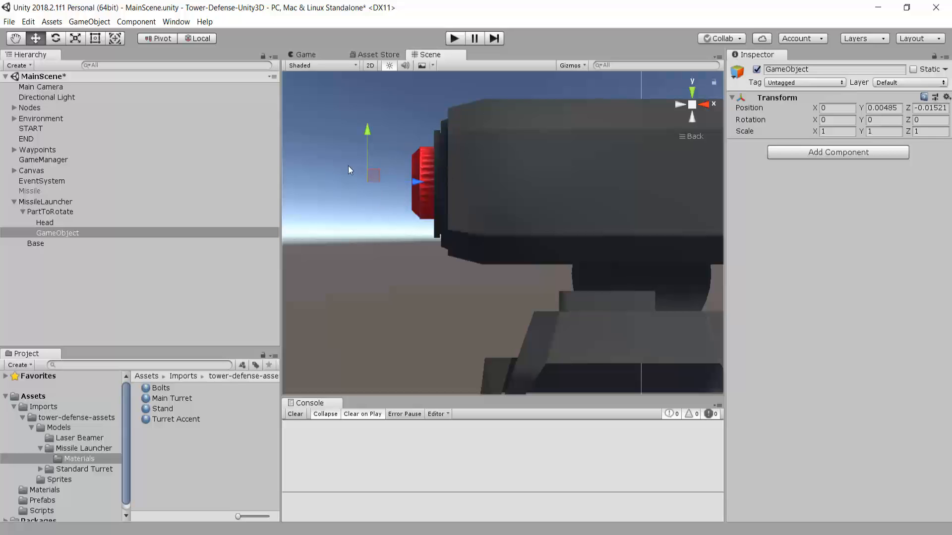
pyautogui.keyDown('alt'); pyautogui.moveTo(366, 225); pyautogui.dragTo(529, 212); pyautogui.keyUp('alt')
pyautogui.scroll(-4, 529, 211)
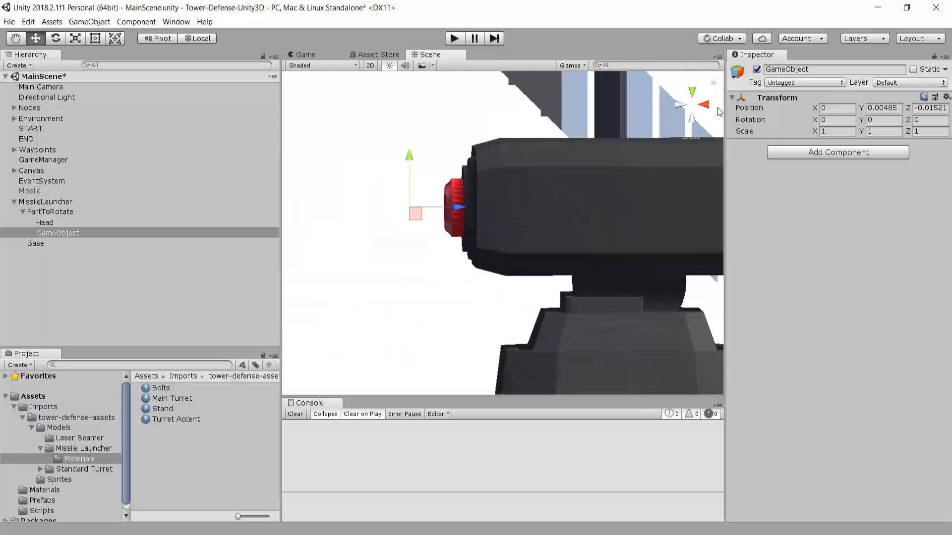
# - Lower the empty object to about Y 0.00475 so it is centred on the red muzzle ring in the Left view
pyautogui.click(680, 104)
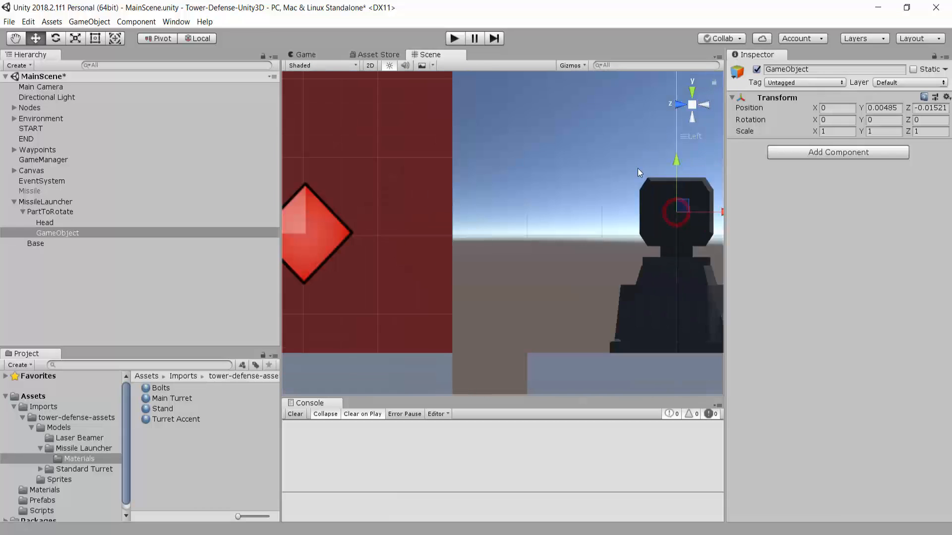
pyautogui.moveTo(682, 181); pyautogui.dragTo(547, 188, button='middle')
pyautogui.scroll(8, 601, 204)
pyautogui.moveTo(605, 201); pyautogui.dragTo(542, 209, button='middle')
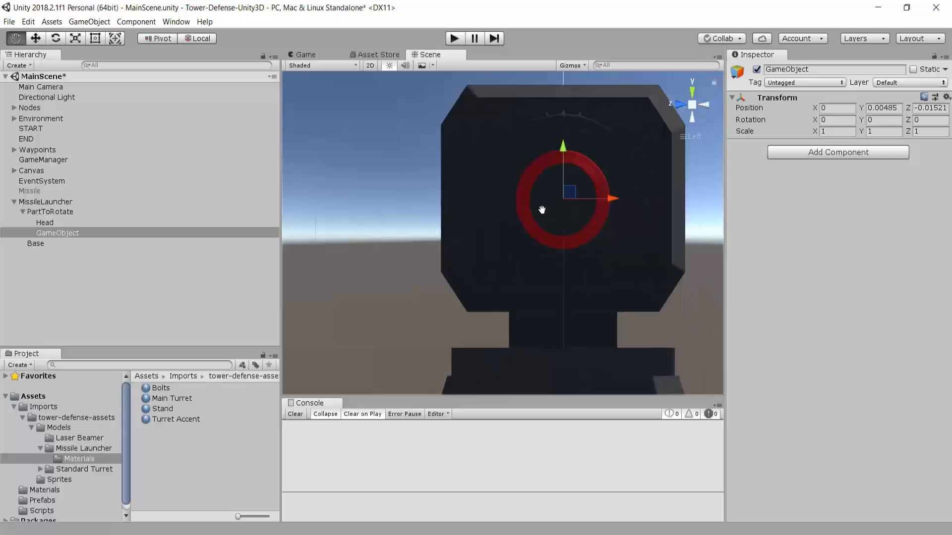
pyautogui.scroll(2, 596, 214)
pyautogui.moveTo(587, 132); pyautogui.dragTo(596, 152)
pyautogui.scroll(-8, 614, 227)
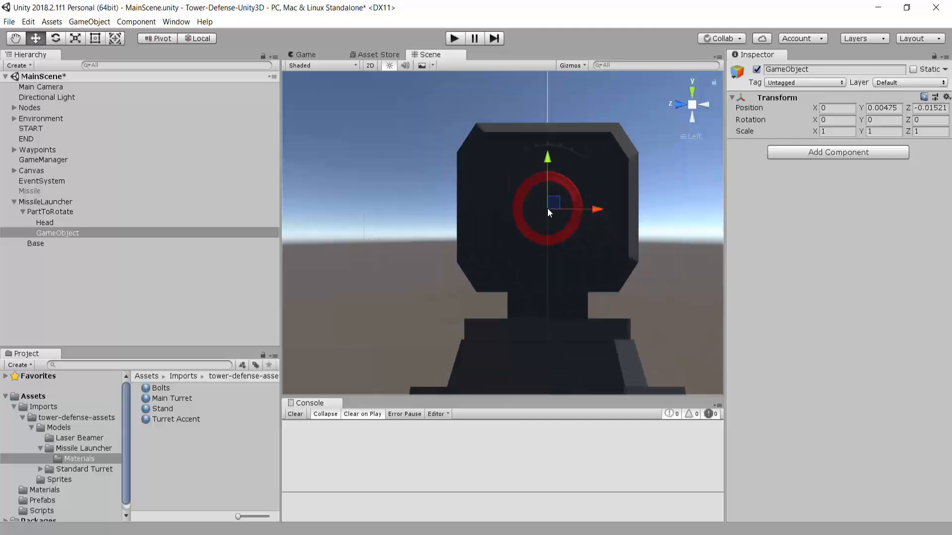
# - Rename the empty object at the muzzle as FirePoint
pyautogui.moveTo(580, 223); pyautogui.dragTo(620, 264, button='right')
pyautogui.scroll(-3, 619, 265)
pyautogui.click(809, 71)
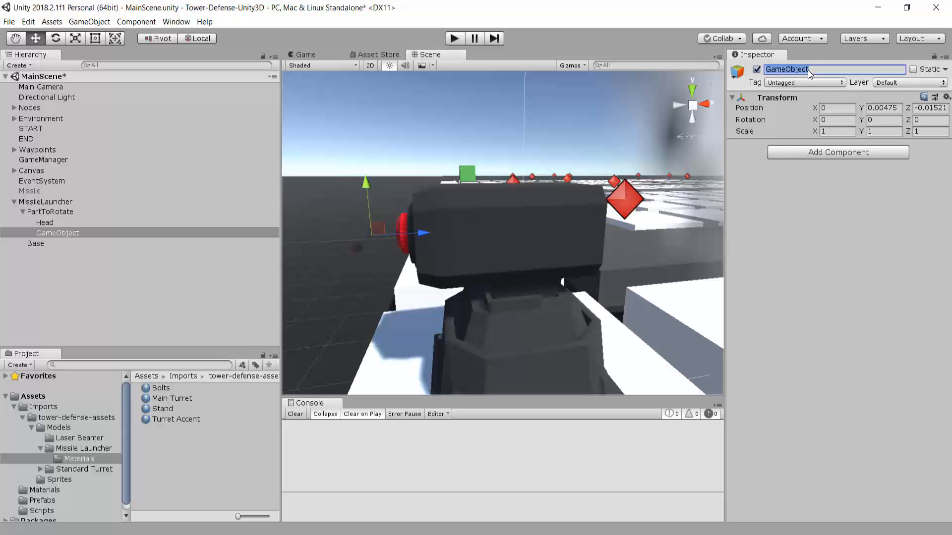
pyautogui.write('FirePoint')
pyautogui.press('Return')
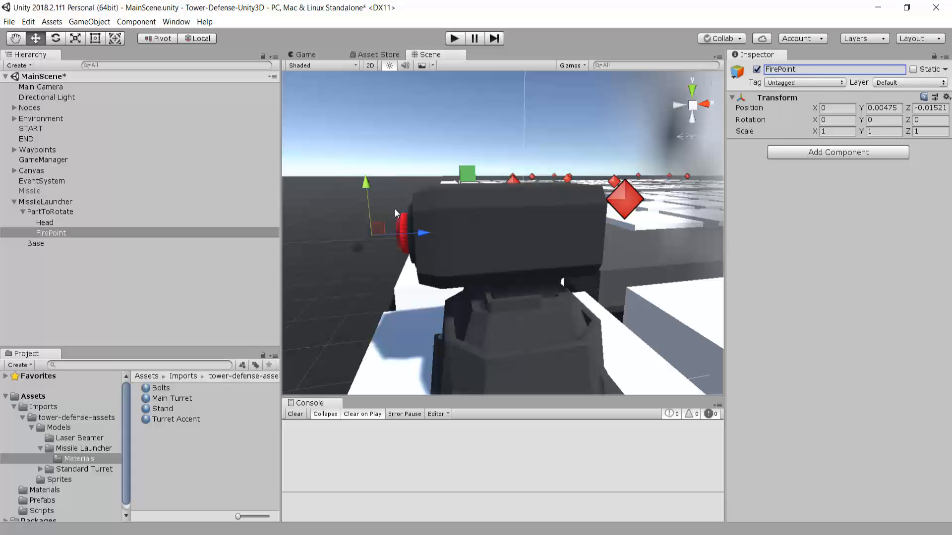
# - Assign PartToRotate as Part To Rotate and FirePoint as Fire Point in MissileLauncher's Turret script
pyautogui.moveTo(486, 263)
pyautogui.keyDown('alt'); pyautogui.mouseDown()
pyautogui.moveTo(433, 264)
pyautogui.moveTo(519, 269)
pyautogui.moveTo(483, 256)
pyautogui.mouseUp(); pyautogui.keyUp('alt')
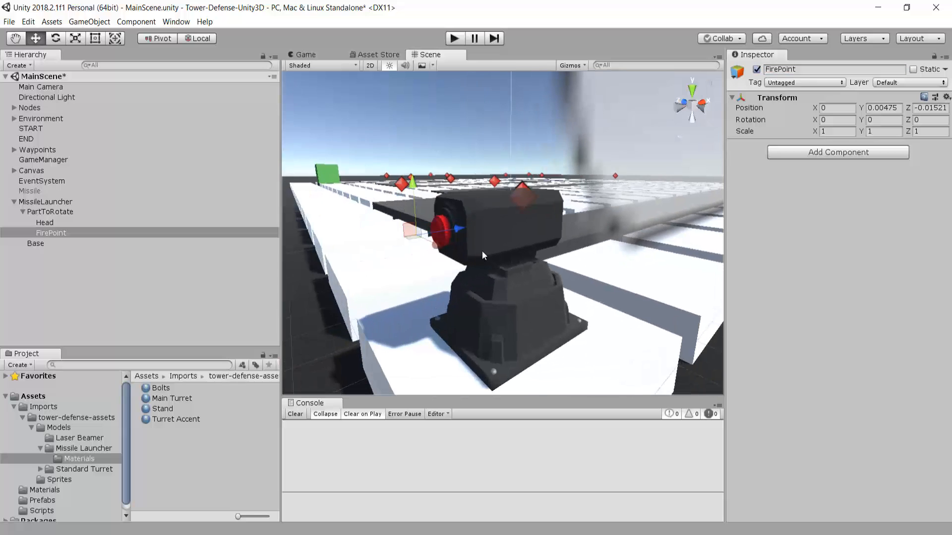
pyautogui.click(56, 202)
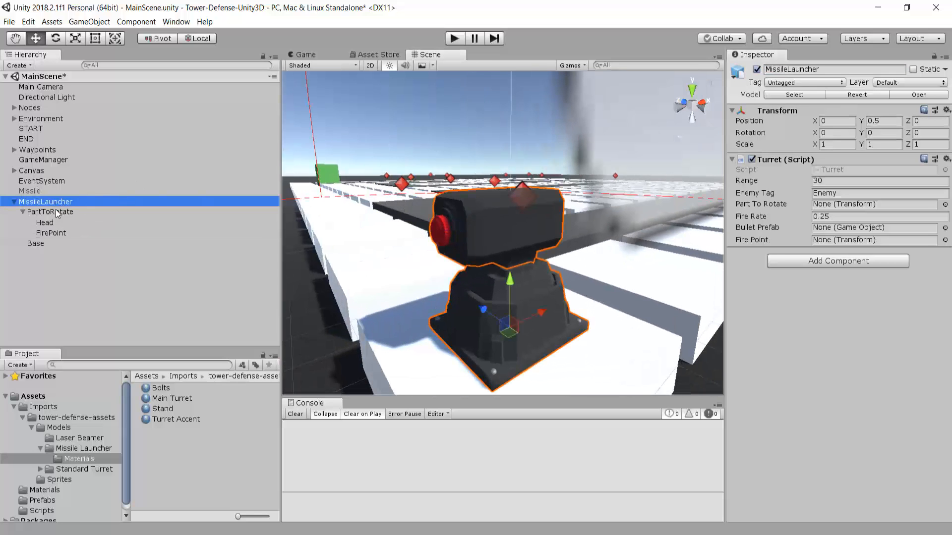
pyautogui.moveTo(59, 212); pyautogui.dragTo(758, 202)
pyautogui.moveTo(832, 208); pyautogui.dragTo(833, 207)
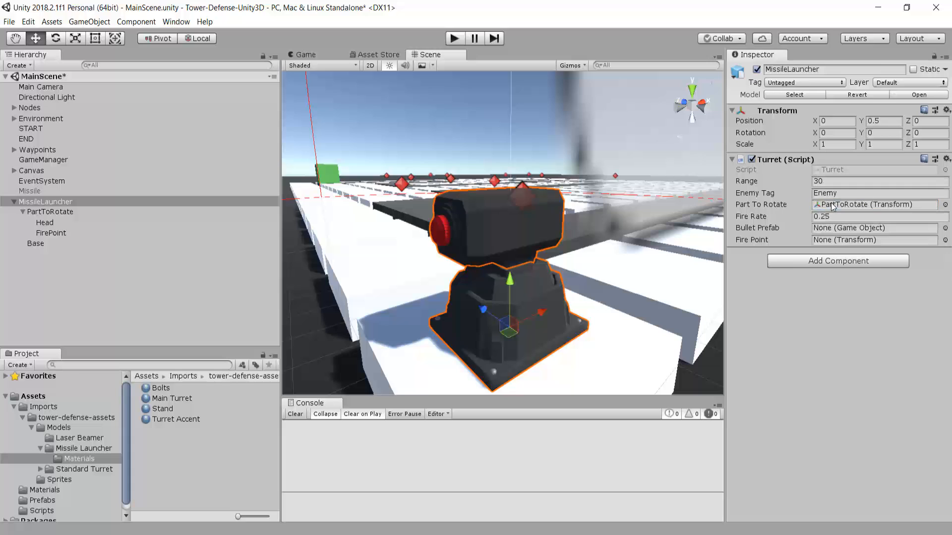
pyautogui.moveTo(51, 236); pyautogui.dragTo(832, 244)
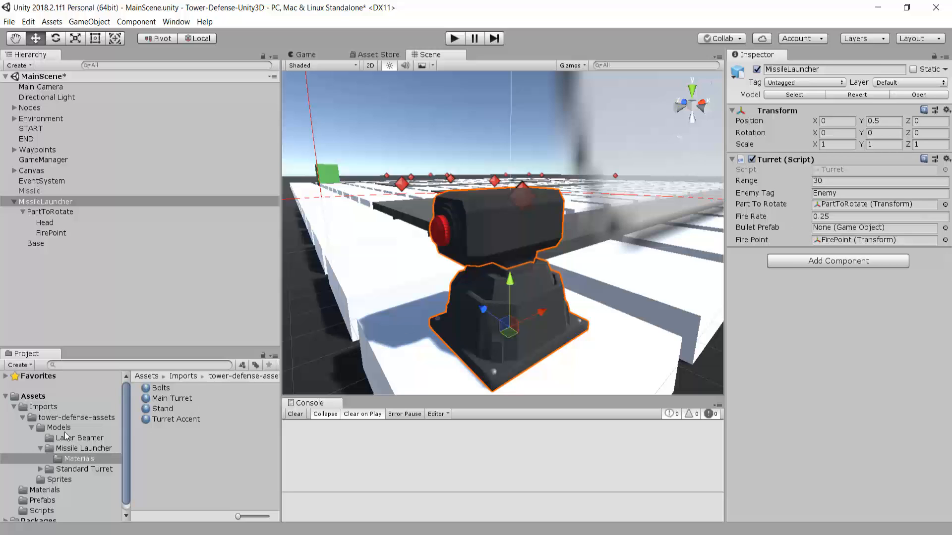
# - Assign the Bullet prefab from the Prefabs folder as the Bullet Prefab of MissileLauncher's Turret script
pyautogui.scroll(-1, 67, 436)
pyautogui.click(43, 494)
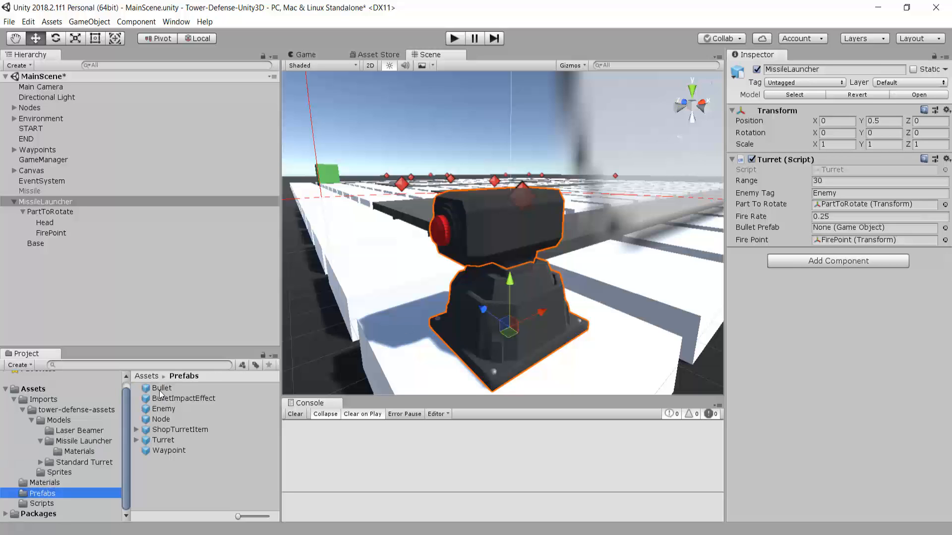
pyautogui.moveTo(162, 389); pyautogui.dragTo(871, 228)
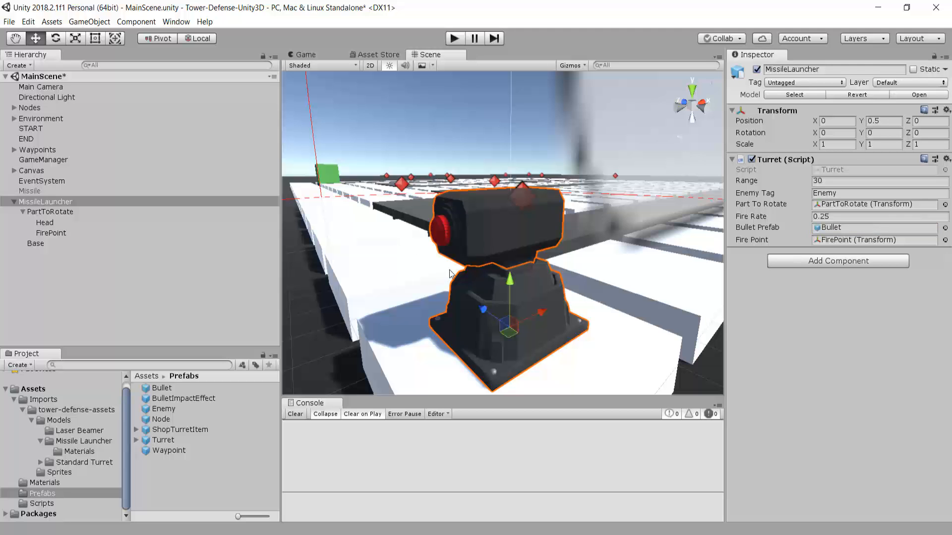
pyautogui.keyDown('alt'); pyautogui.moveTo(437, 250); pyautogui.dragTo(474, 167); pyautogui.keyUp('alt')
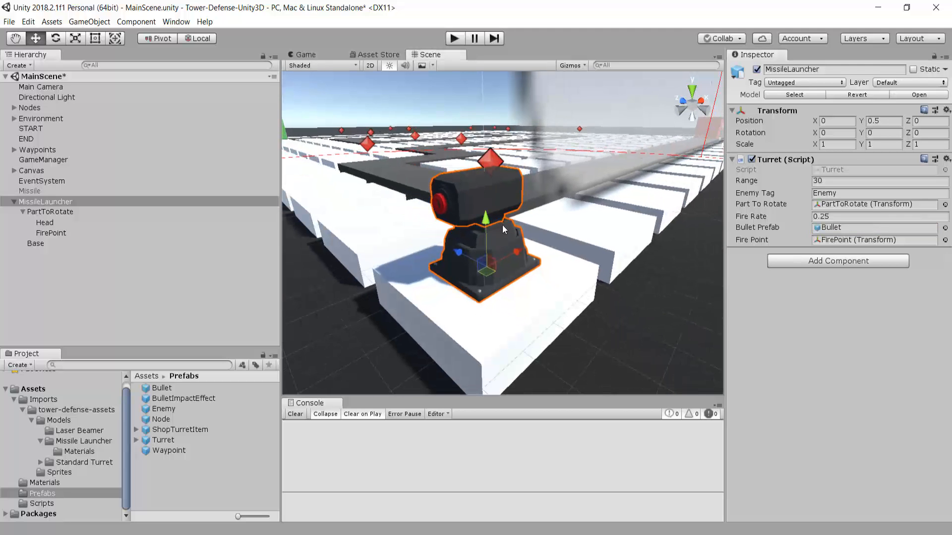
pyautogui.moveTo(503, 226)
pyautogui.mouseDown(button='middle')
pyautogui.moveTo(529, 284)
pyautogui.moveTo(514, 226)
pyautogui.mouseUp(button='middle')
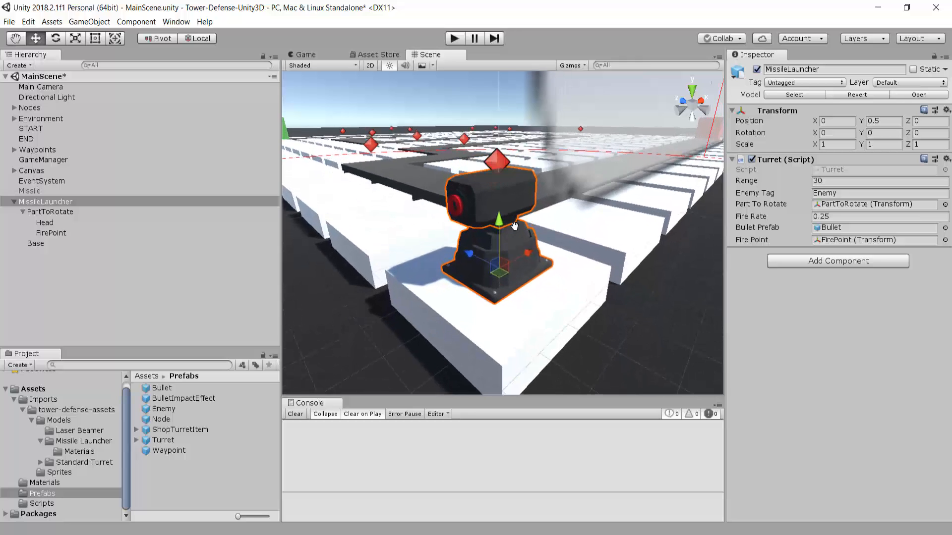
pyautogui.scroll(5, 540, 244)
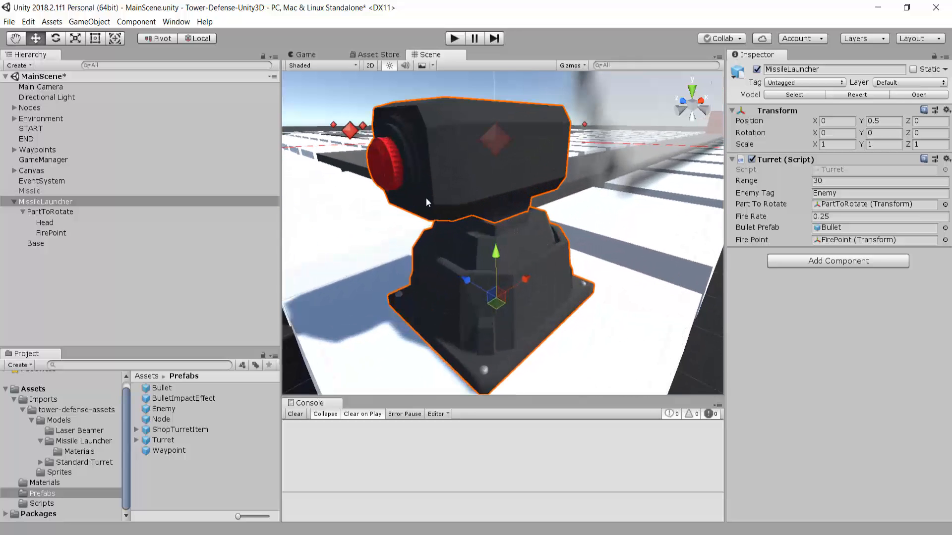
pyautogui.scroll(-2, 427, 202)
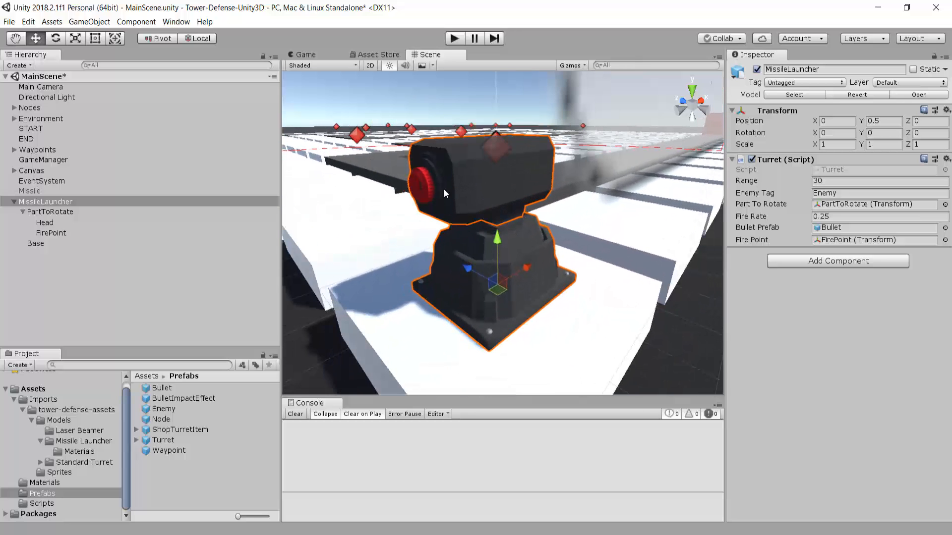
pyautogui.scroll(-2, 525, 268)
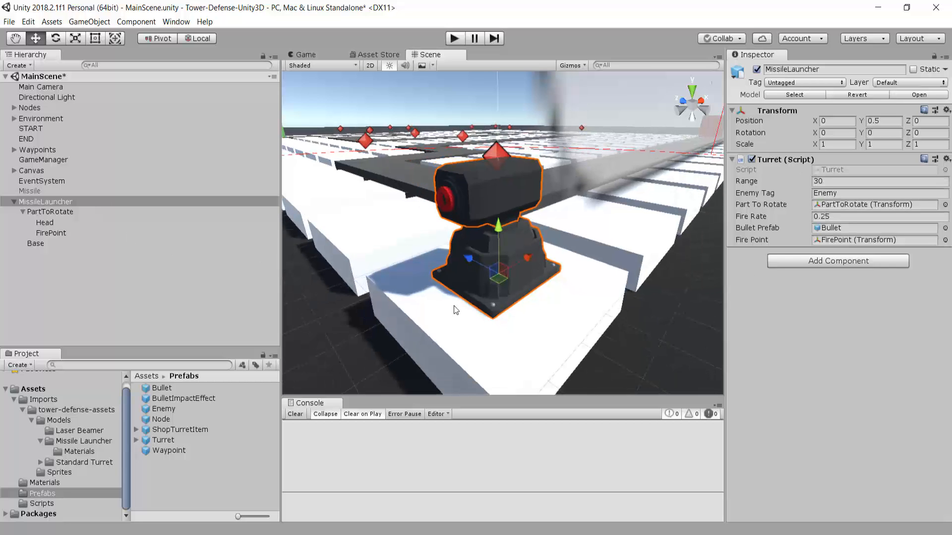
# - Save MissileLauncher as a prefab in the Prefabs folder and delete its instance from the scene
pyautogui.click(15, 401)
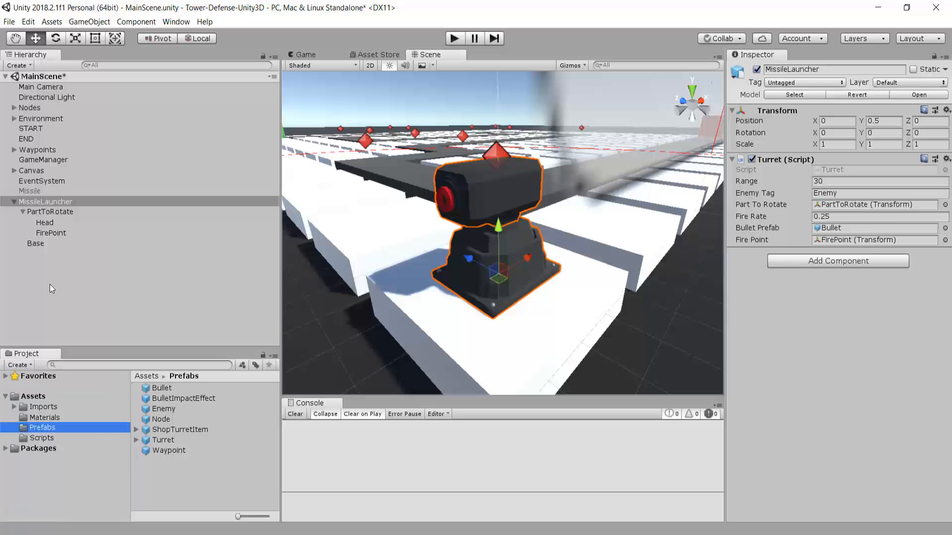
pyautogui.moveTo(48, 203); pyautogui.dragTo(178, 491)
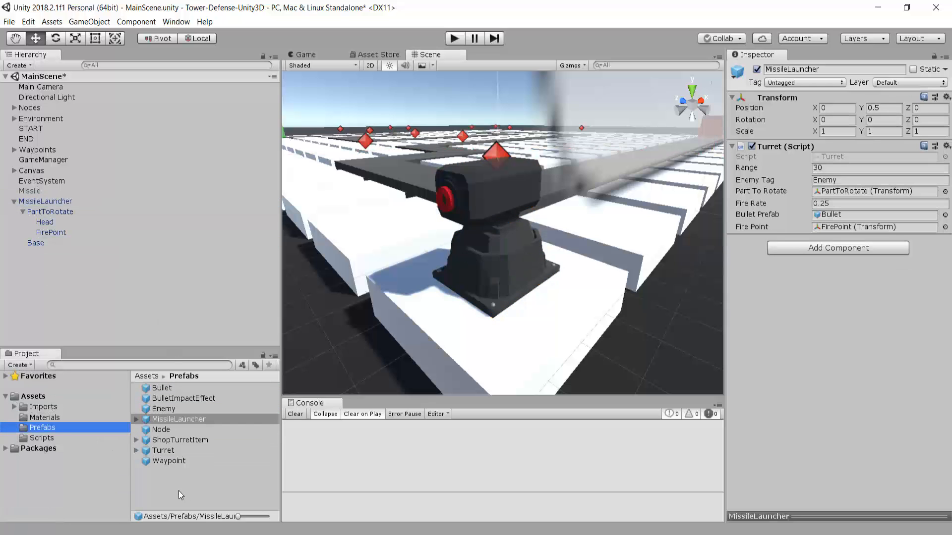
pyautogui.click(43, 203)
pyautogui.press('Delete')
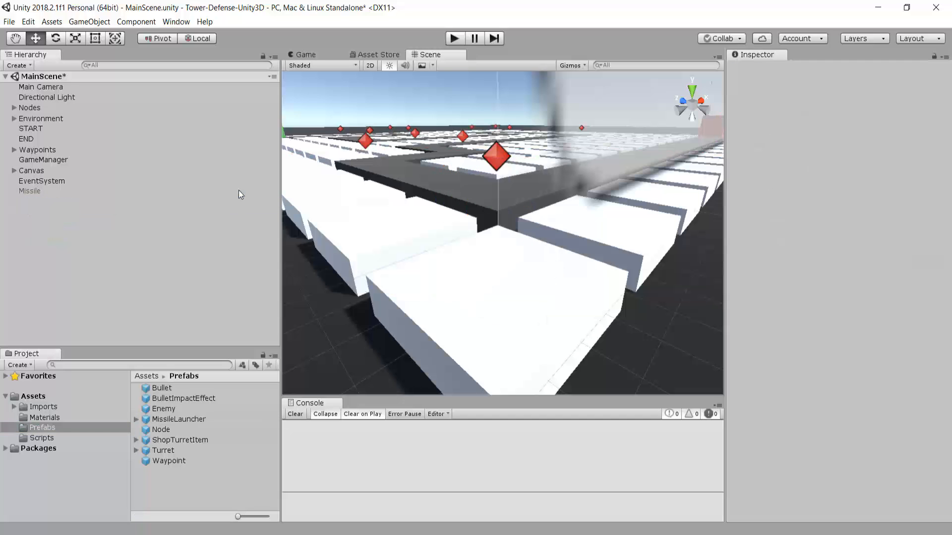
# - Temporarily enable the inactive Missile object to inspect it in the scene, and disable it again
pyautogui.click(31, 194)
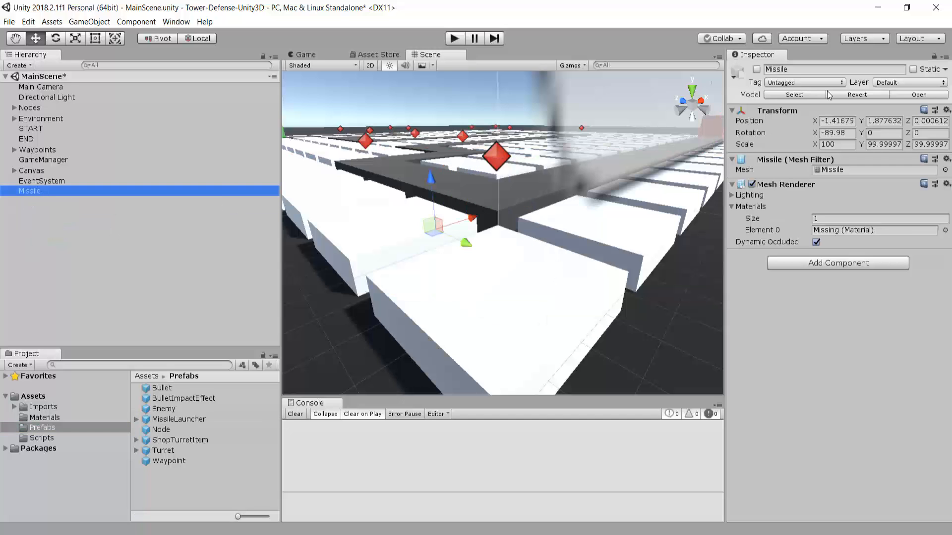
pyautogui.click(757, 70)
pyautogui.click(757, 70)
pyautogui.scroll(-4, 462, 225)
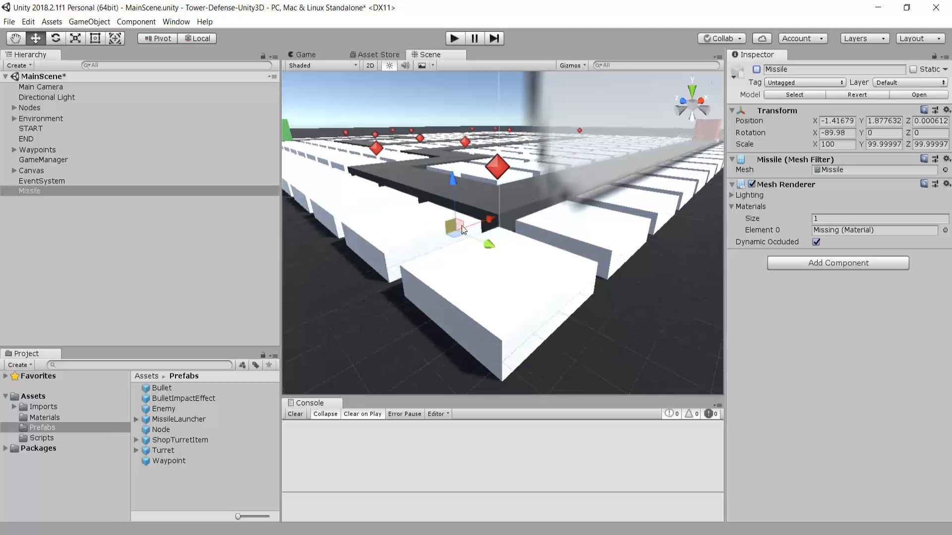
pyautogui.moveTo(494, 250); pyautogui.dragTo(468, 248, button='middle')
pyautogui.scroll(2, 468, 248)
pyautogui.moveTo(506, 274); pyautogui.dragTo(515, 215, button='middle')
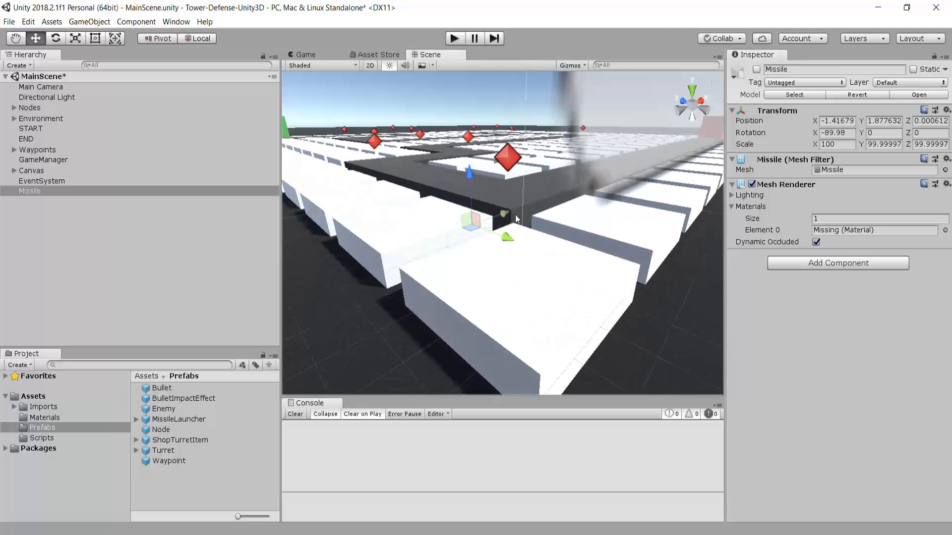
pyautogui.scroll(2, 515, 215)
pyautogui.click(757, 70)
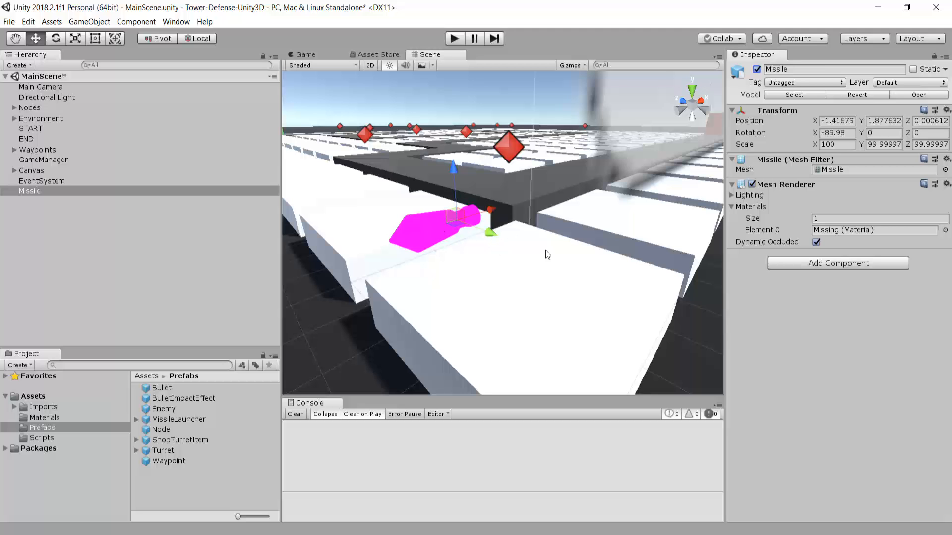
pyautogui.scroll(3, 569, 248)
pyautogui.moveTo(495, 224); pyautogui.dragTo(570, 194, button='middle')
pyautogui.scroll(-3, 564, 255)
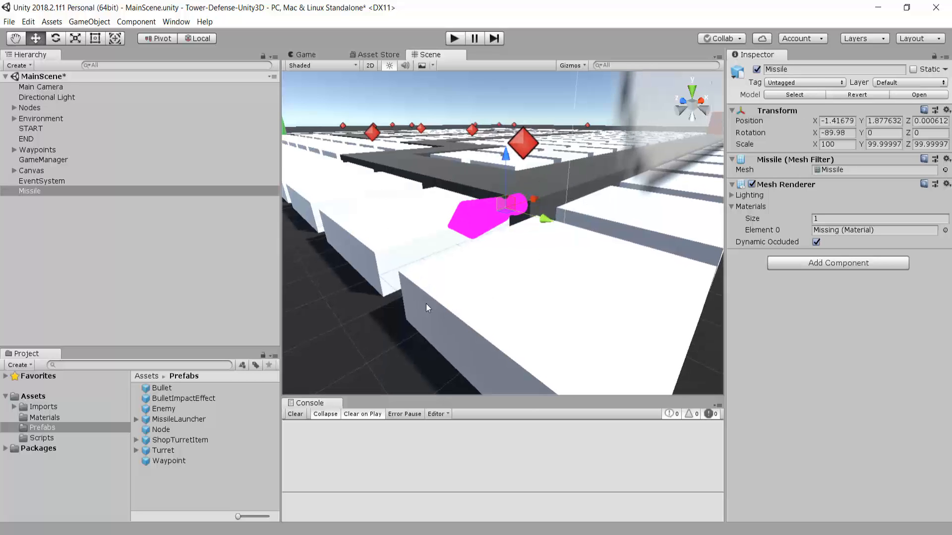
pyautogui.scroll(-3, 604, 203)
pyautogui.moveTo(604, 203); pyautogui.dragTo(608, 228, button='middle')
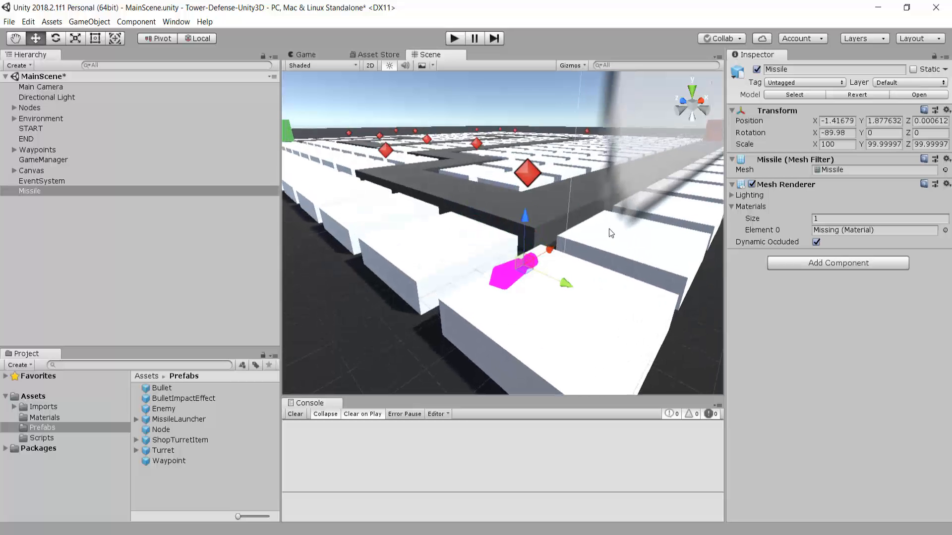
pyautogui.click(756, 69)
# - Switch the Scene view to 2D and frame the whole canvas with the shop bar and its turret item
pyautogui.scroll(-5, 531, 225)
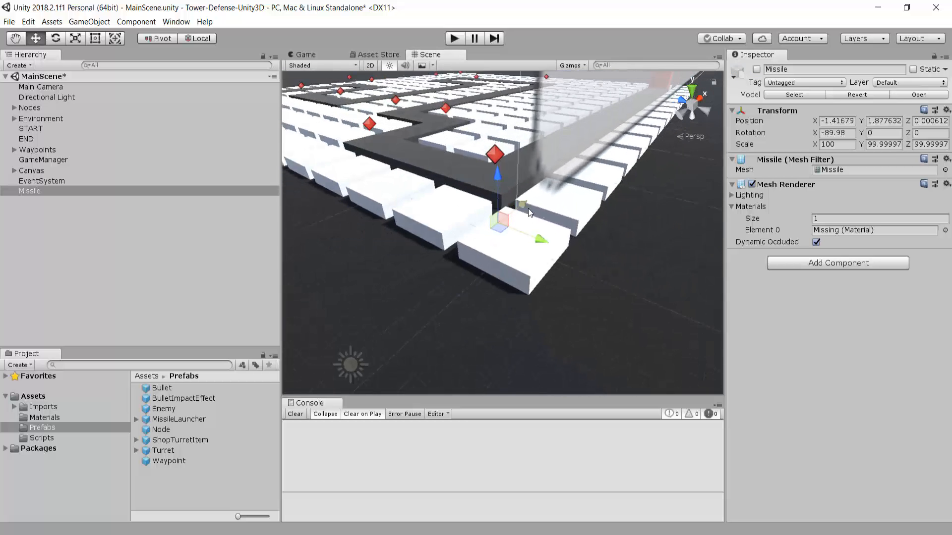
pyautogui.moveTo(528, 208); pyautogui.dragTo(643, 438, button='middle')
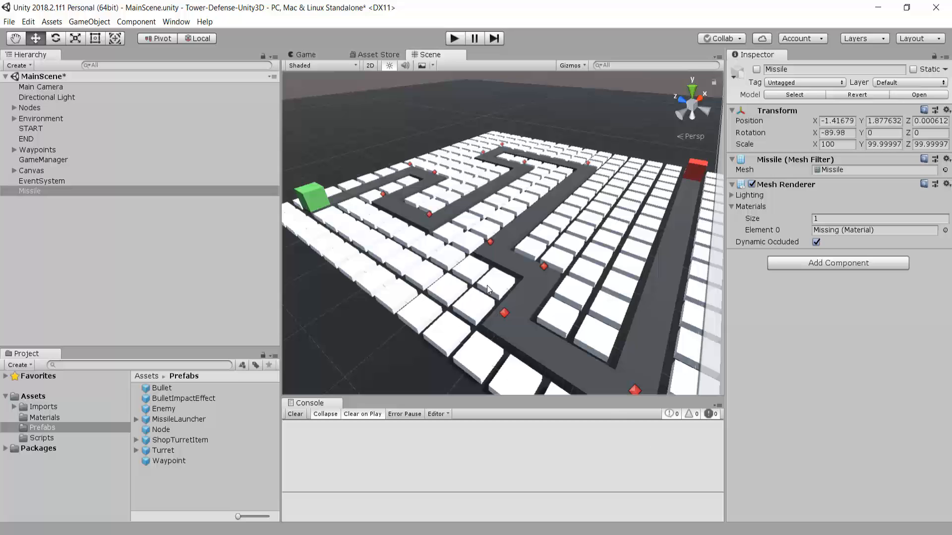
pyautogui.keyDown('alt'); pyautogui.moveTo(487, 285); pyautogui.dragTo(434, 270); pyautogui.keyUp('alt')
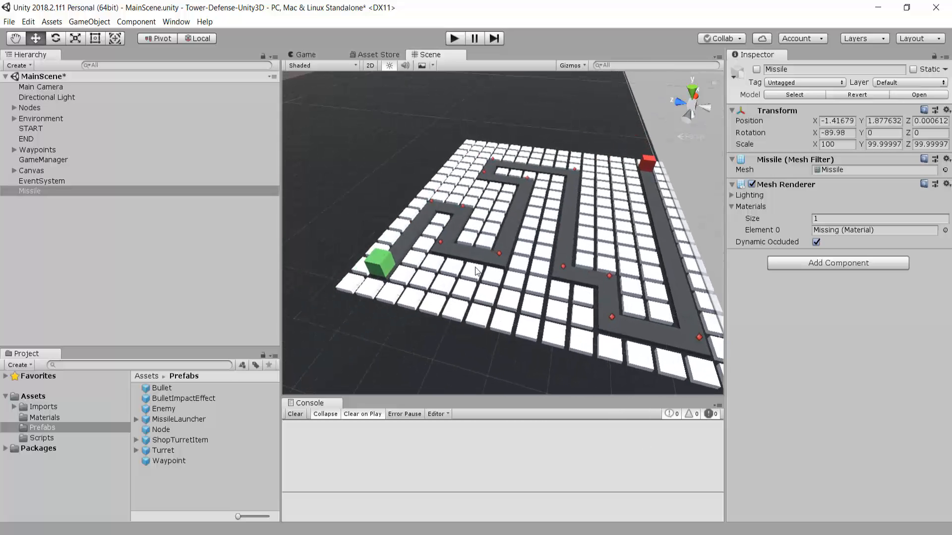
pyautogui.keyDown('alt'); pyautogui.moveTo(565, 320); pyautogui.dragTo(598, 314); pyautogui.keyUp('alt')
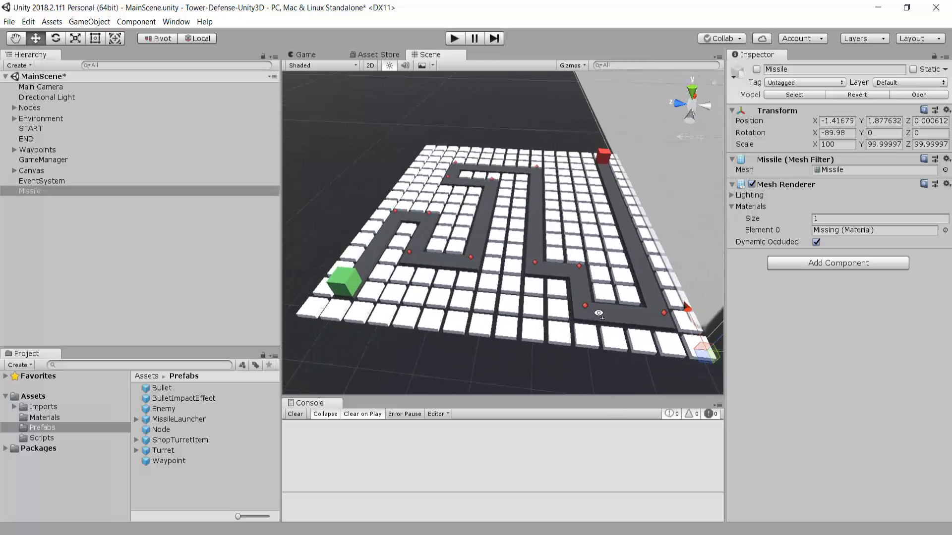
pyautogui.scroll(-4, 596, 302)
pyautogui.scroll(3, 595, 300)
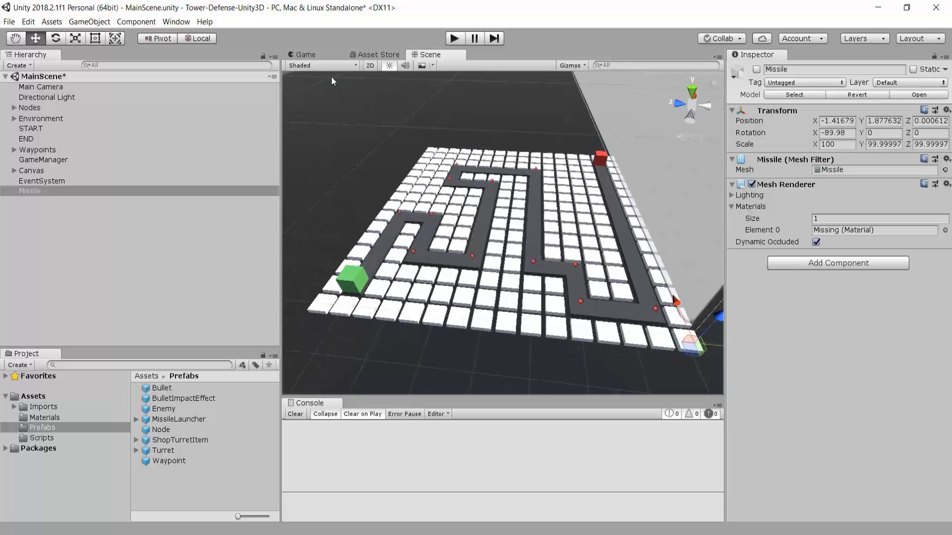
pyautogui.click(372, 66)
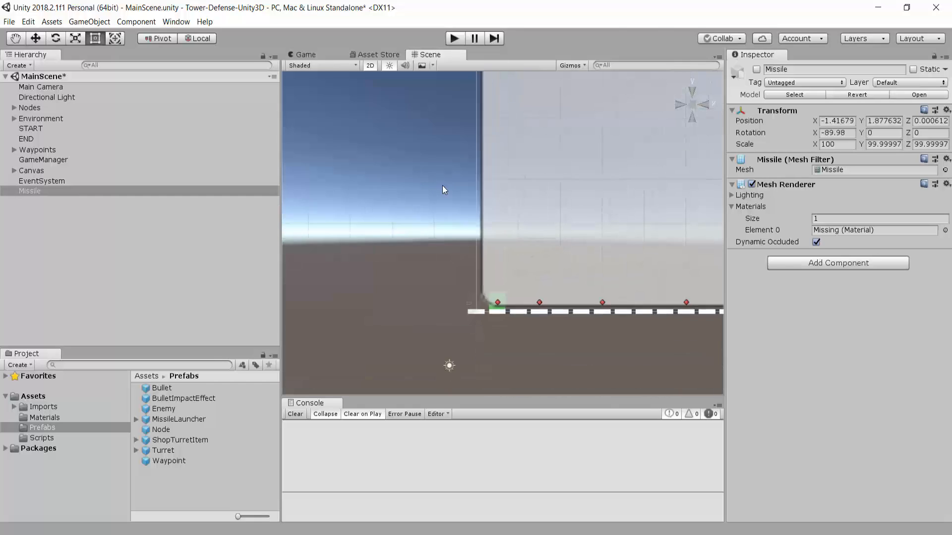
pyautogui.moveTo(453, 179); pyautogui.dragTo(342, 324, button='middle')
pyautogui.scroll(-12, 350, 317)
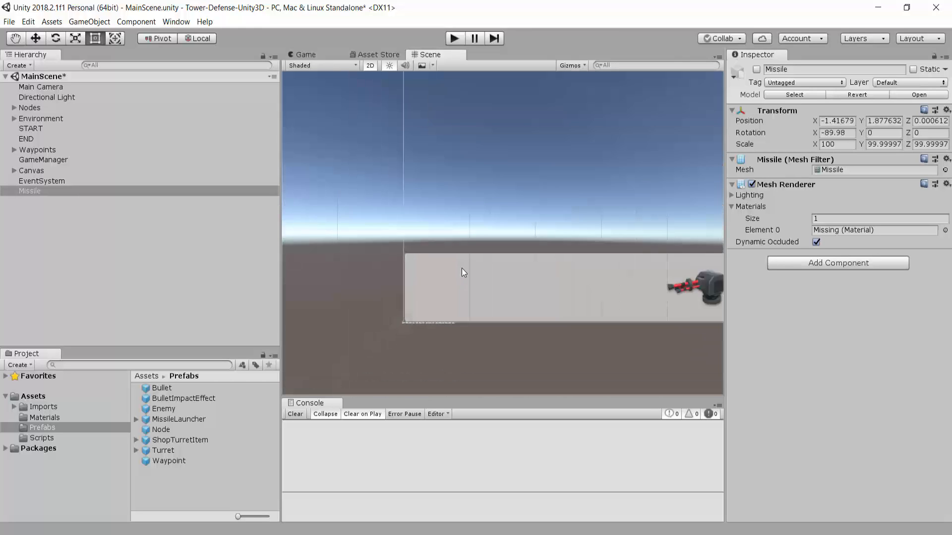
pyautogui.moveTo(546, 222); pyautogui.dragTo(470, 234, button='middle')
pyautogui.scroll(7, 469, 234)
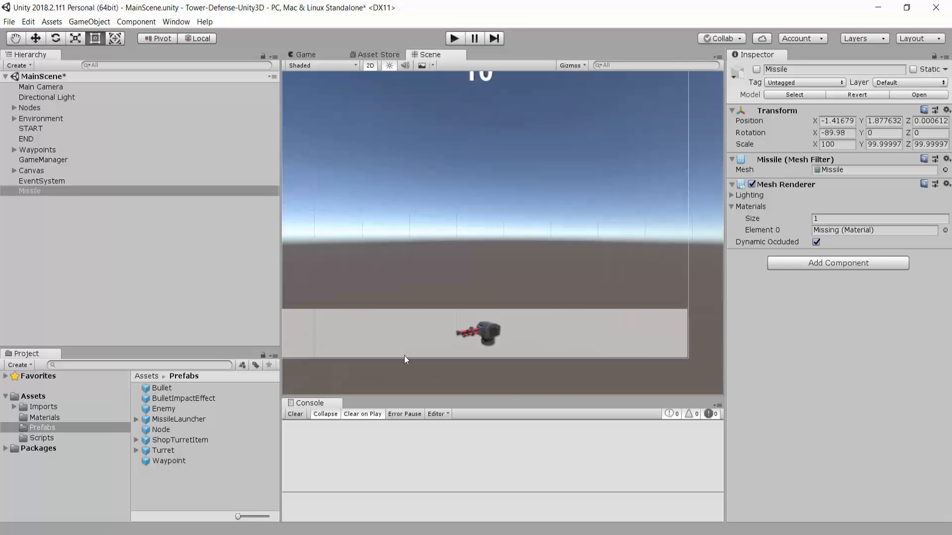
pyautogui.moveTo(560, 304); pyautogui.dragTo(582, 312, button='middle')
pyautogui.scroll(-3, 566, 313)
pyautogui.scroll(-1, 565, 313)
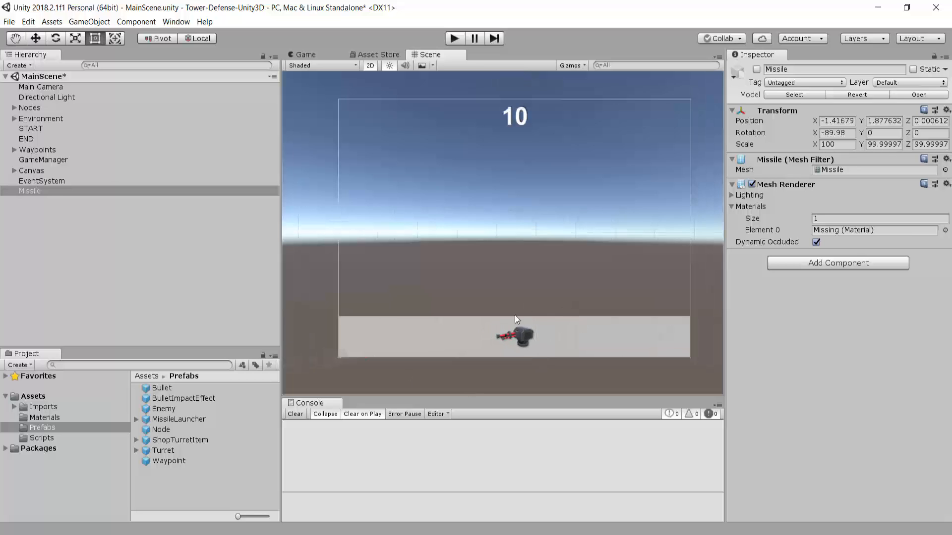
pyautogui.moveTo(514, 314); pyautogui.dragTo(501, 317, button='middle')
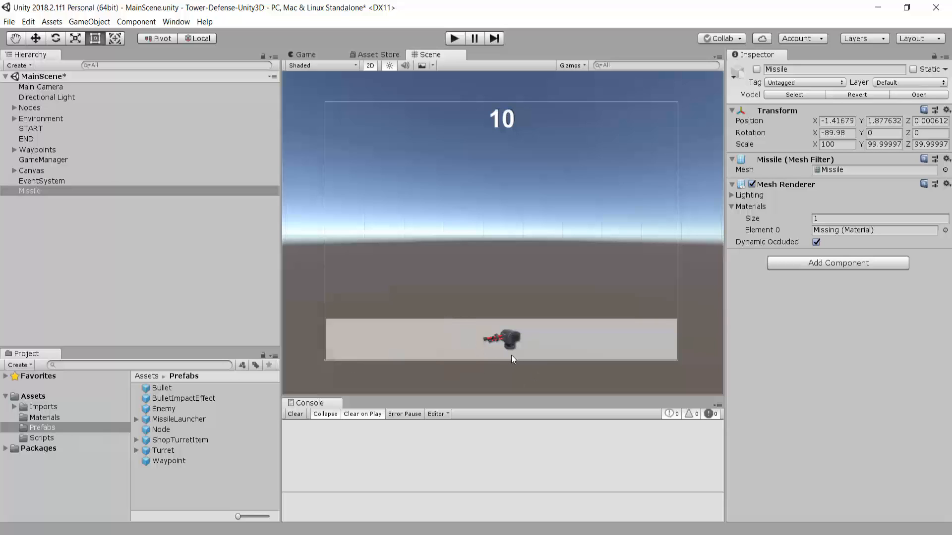
# - Open the Shop script in Visual Studio and duplicate the PurchaseStandardTurret method below the original
pyautogui.click(82, 437)
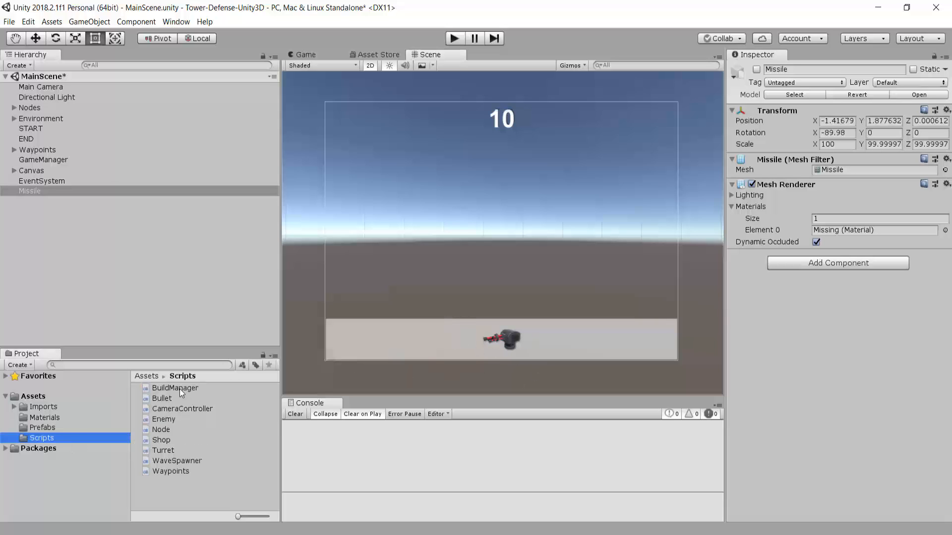
pyautogui.doubleClick(166, 439)
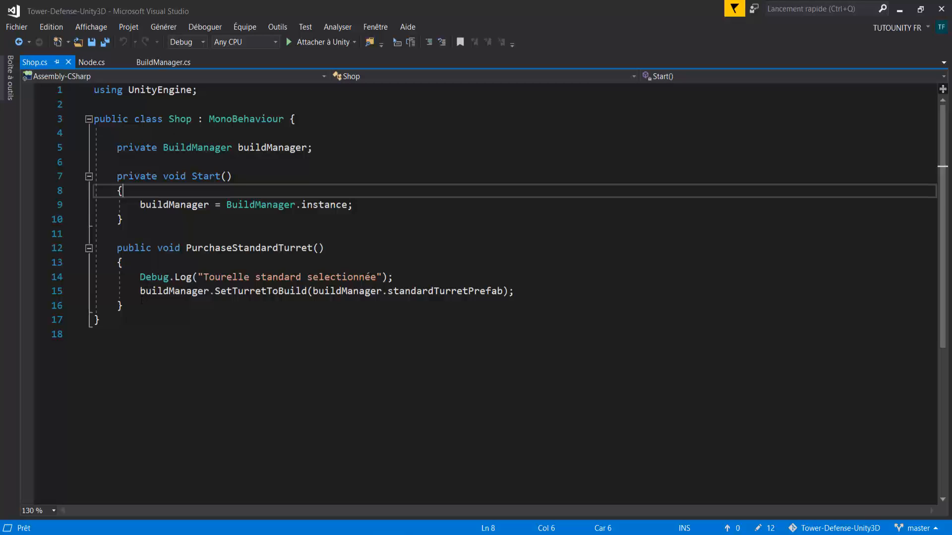
pyautogui.moveTo(142, 301); pyautogui.dragTo(117, 248)
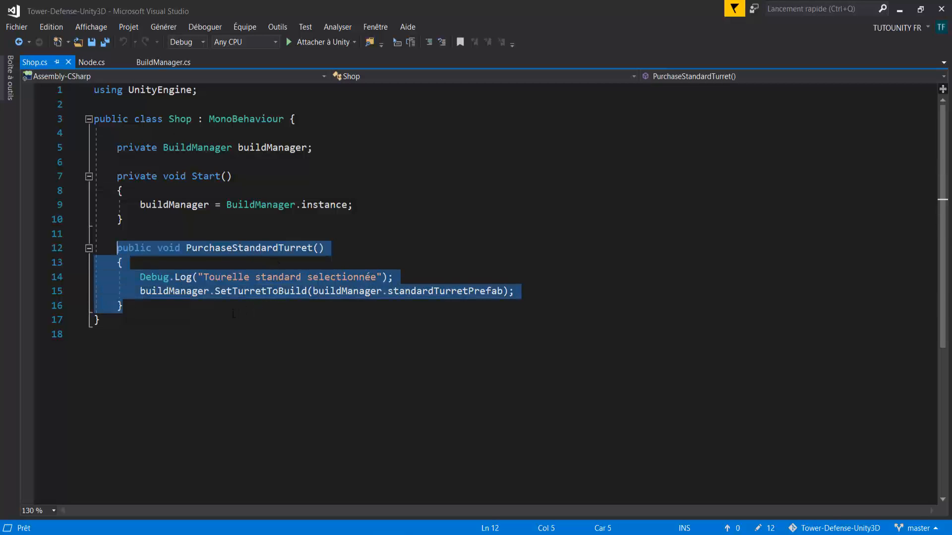
pyautogui.hotkey('ctrl', 'c')
pyautogui.click(199, 311)
pyautogui.press('Return')
pyautogui.press('Return')
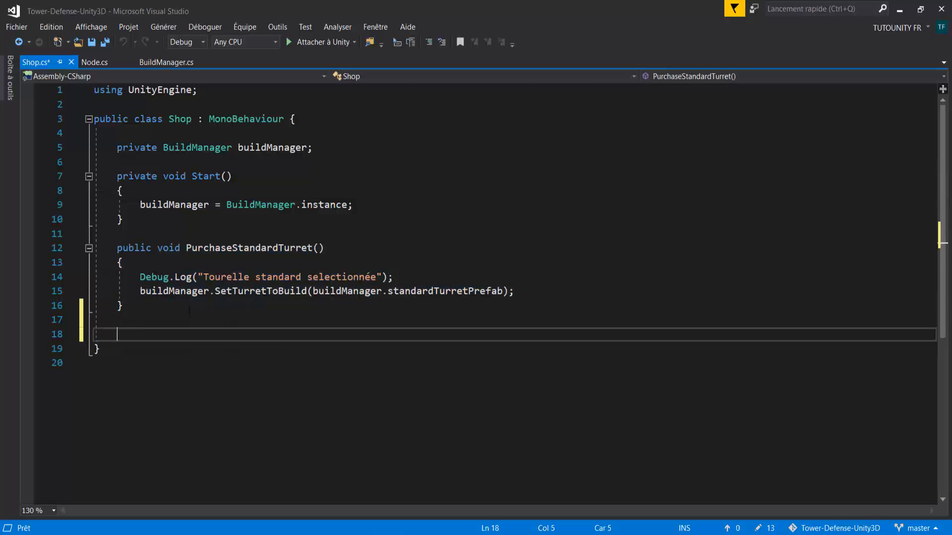
pyautogui.hotkey('ctrl', 'v')
# - Rename the duplicated method in the Shop class as PurchaseMissileLauncher
pyautogui.moveTo(193, 335)
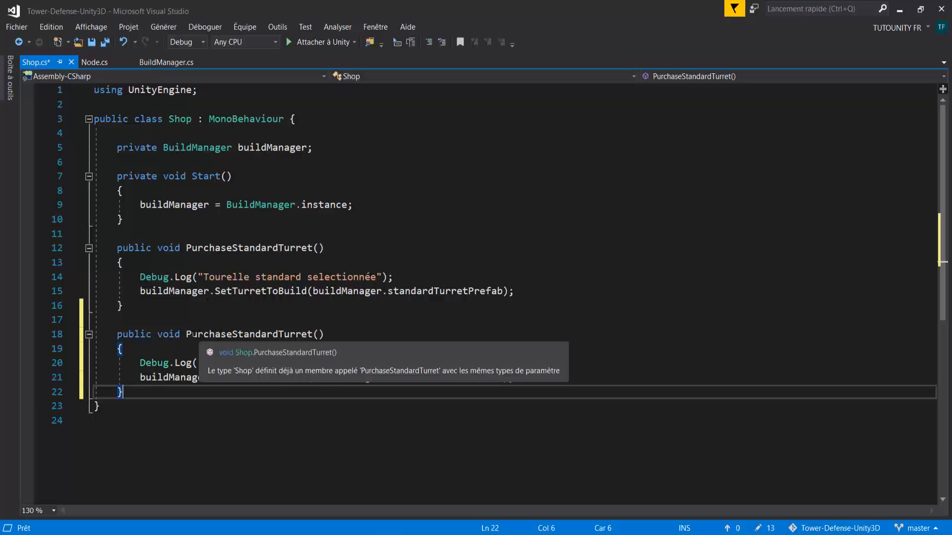
pyautogui.moveTo(187, 335); pyautogui.dragTo(310, 337)
pyautogui.write('PurchaseMissile')
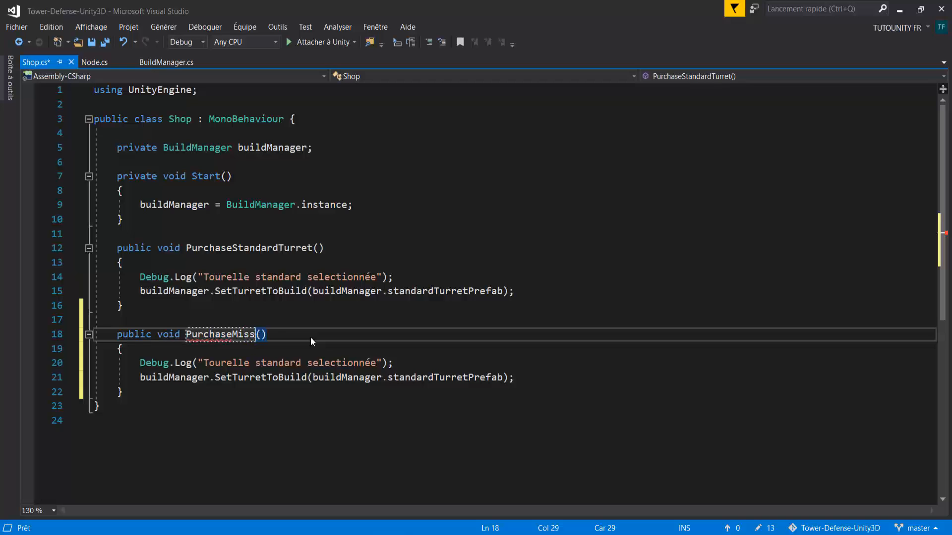
pyautogui.write('Launcher')
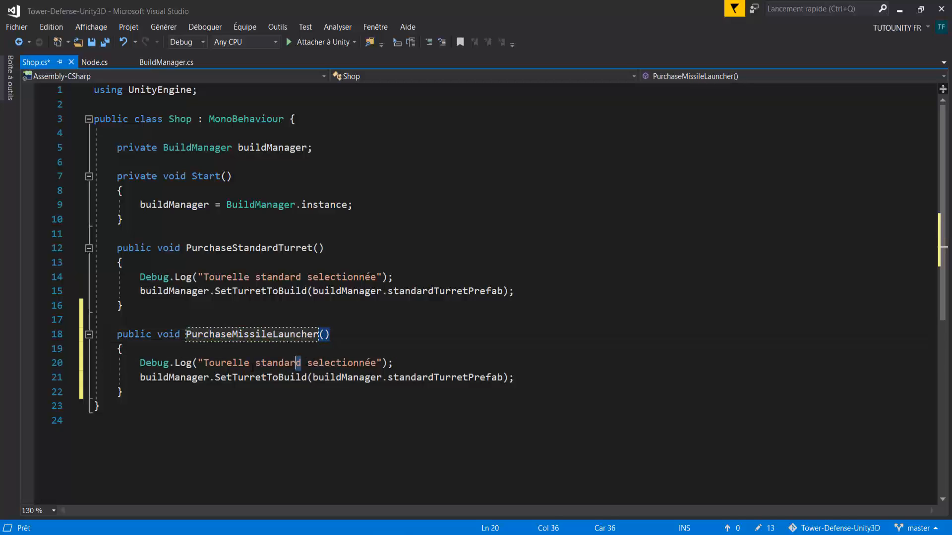
# - Change the Debug.Log text in PurchaseMissileLauncher to "Lance missile selectionné"
pyautogui.moveTo(300, 365); pyautogui.dragTo(204, 365)
pyautogui.write('Lance missil')
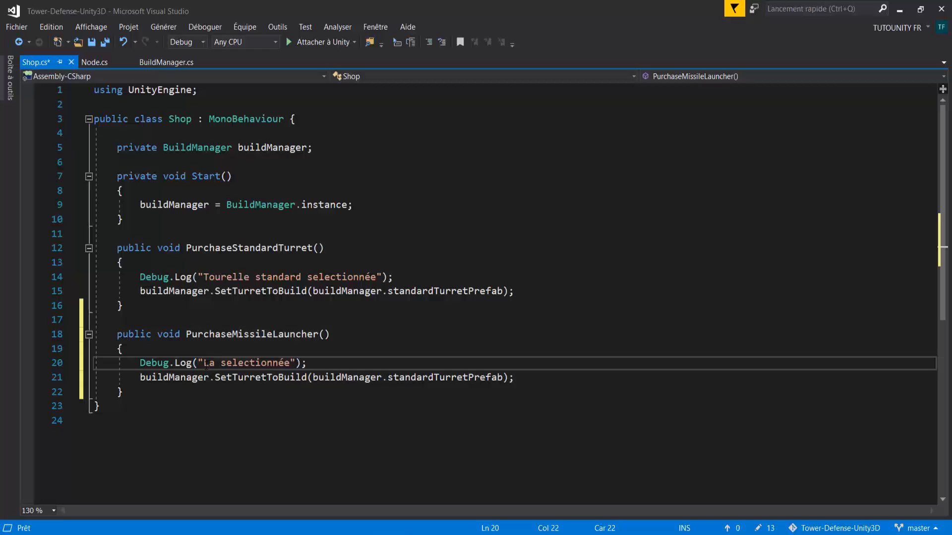
pyautogui.write('e')
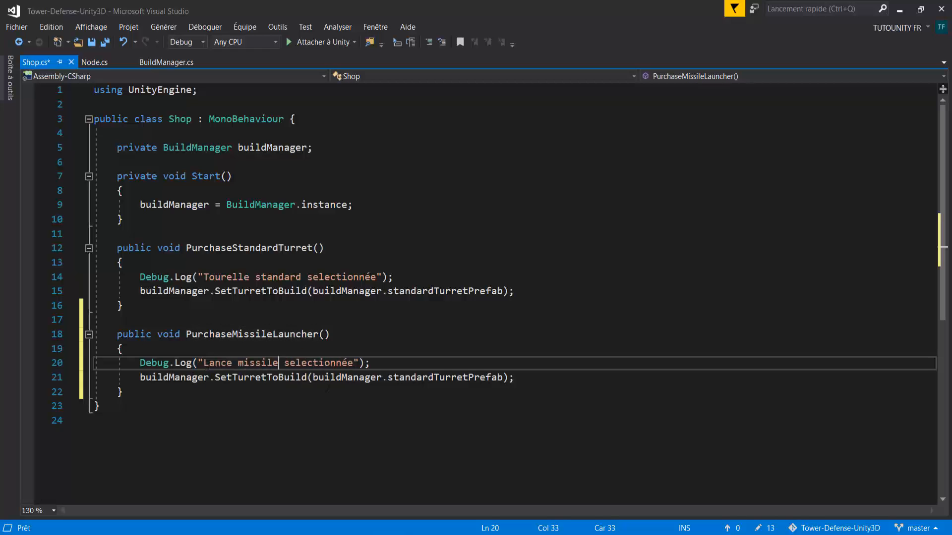
pyautogui.click(353, 363)
pyautogui.press('BackSpace')
pyautogui.click(410, 336)
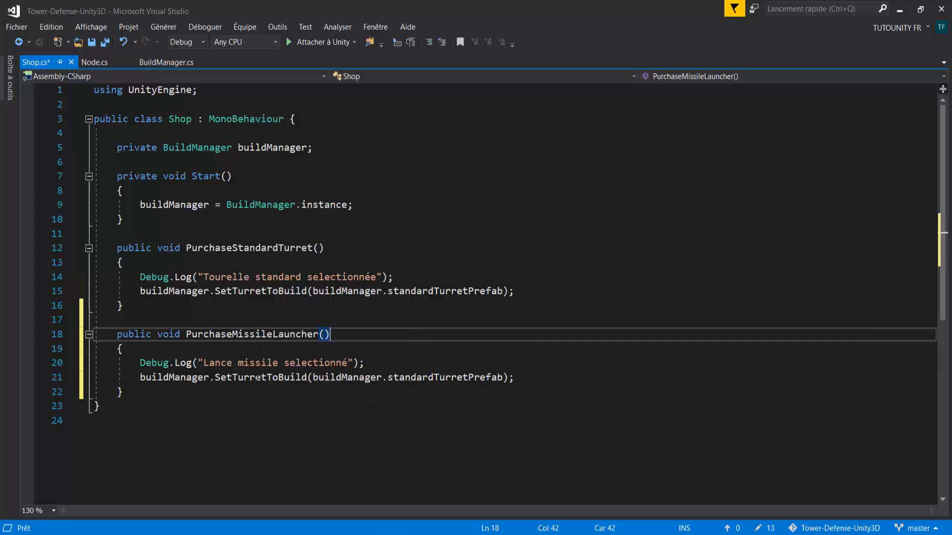
# - In BuildManager.cs, add a public GameObject field named missileLauncherPrefab directly below standardTurretPrefab
pyautogui.doubleClick(333, 378)
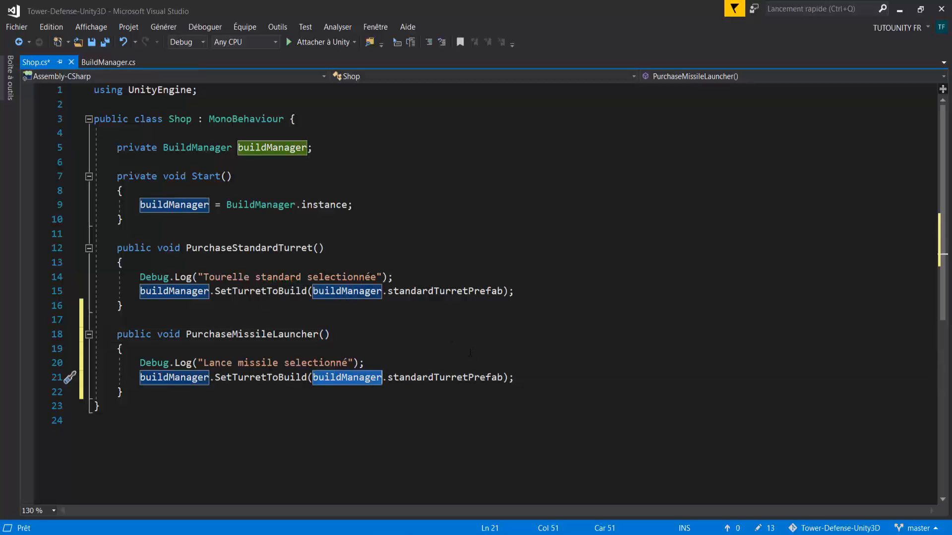
pyautogui.click(104, 63)
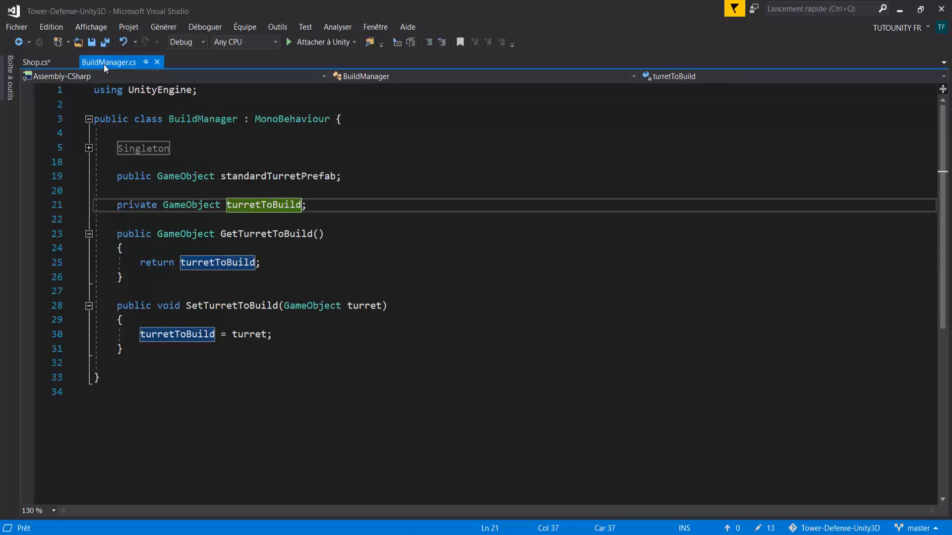
pyautogui.click(360, 176)
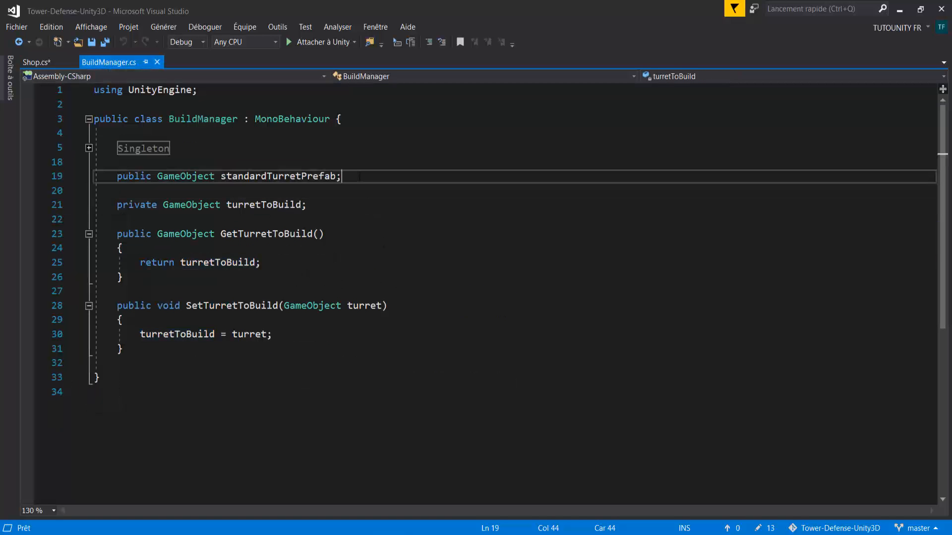
pyautogui.moveTo(360, 176); pyautogui.dragTo(117, 177)
pyautogui.hotkey('ctrl', 'c')
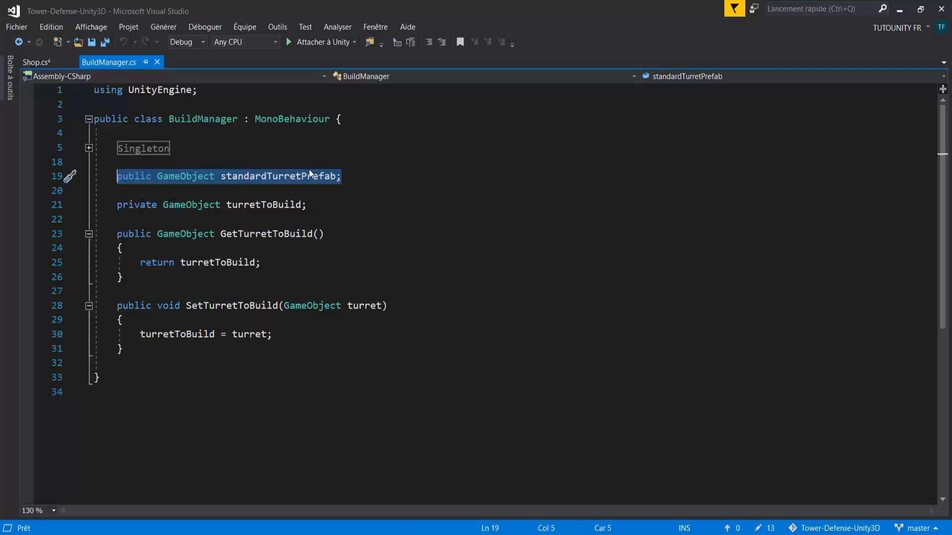
pyautogui.click(361, 177)
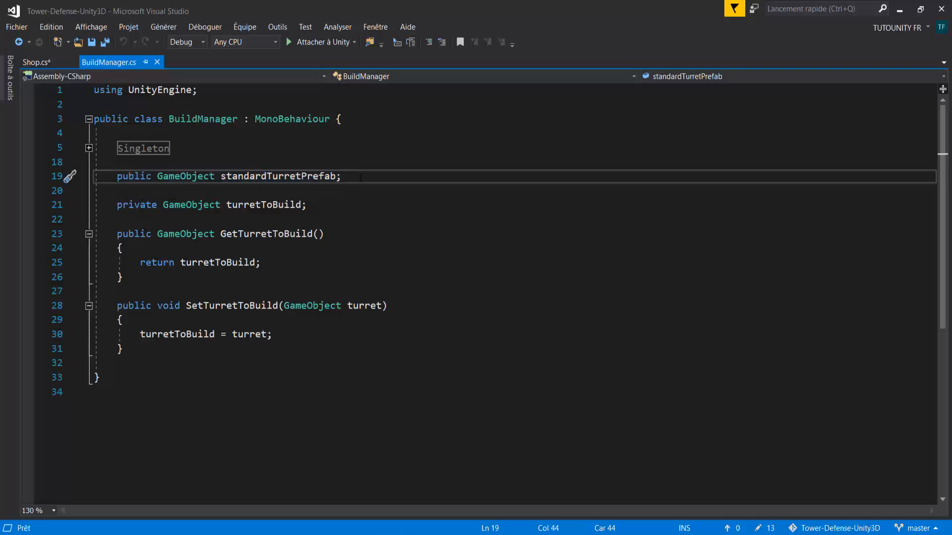
pyautogui.press('Return')
pyautogui.hotkey('ctrl', 'v')
pyautogui.moveTo(300, 190); pyautogui.dragTo(221, 191)
pyautogui.write('missileLauncher')
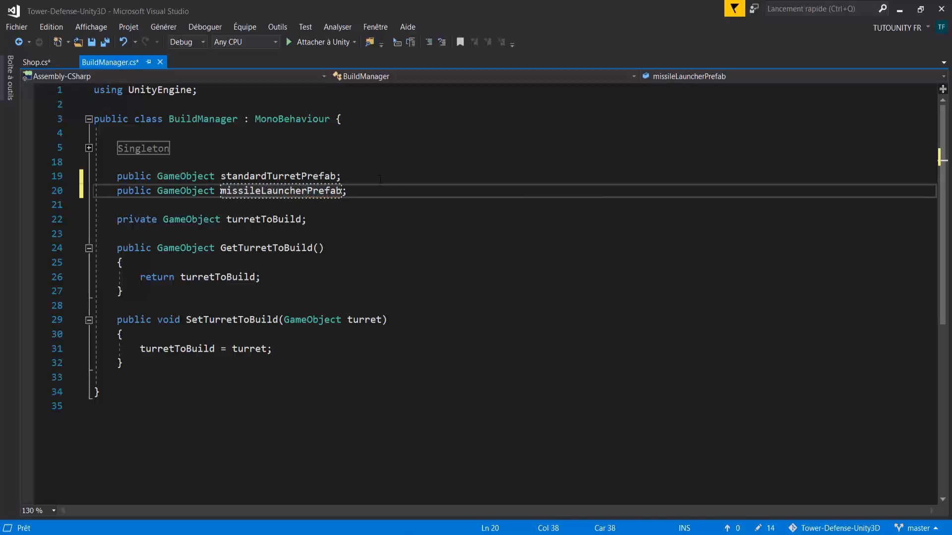
# - Save BuildManager.cs and select the new missileLauncherPrefab field declaration
pyautogui.hotkey('ctrl', 's')
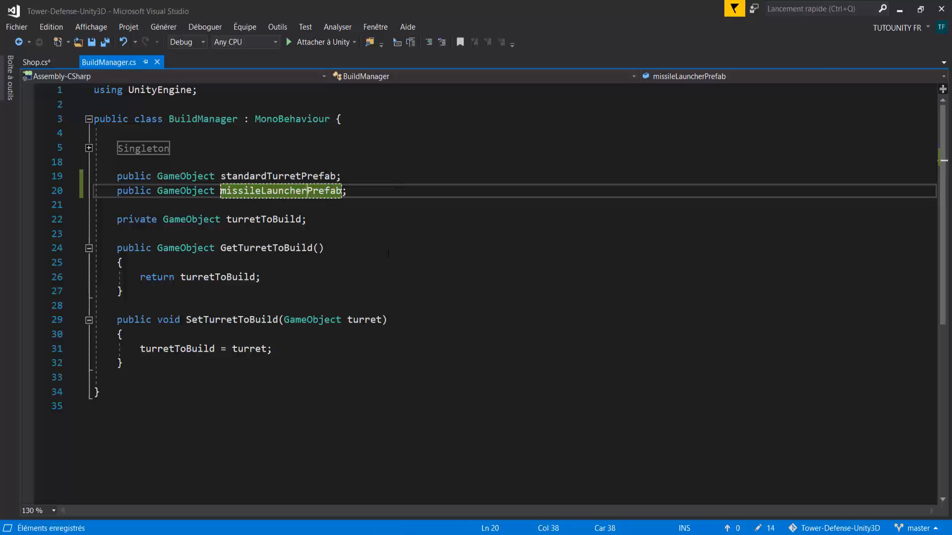
pyautogui.click(455, 236)
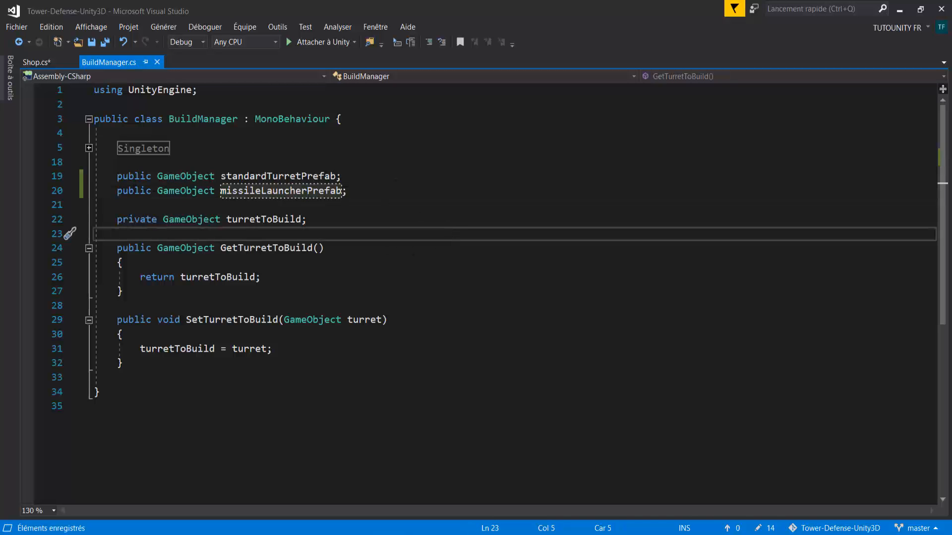
pyautogui.moveTo(118, 191); pyautogui.dragTo(347, 191)
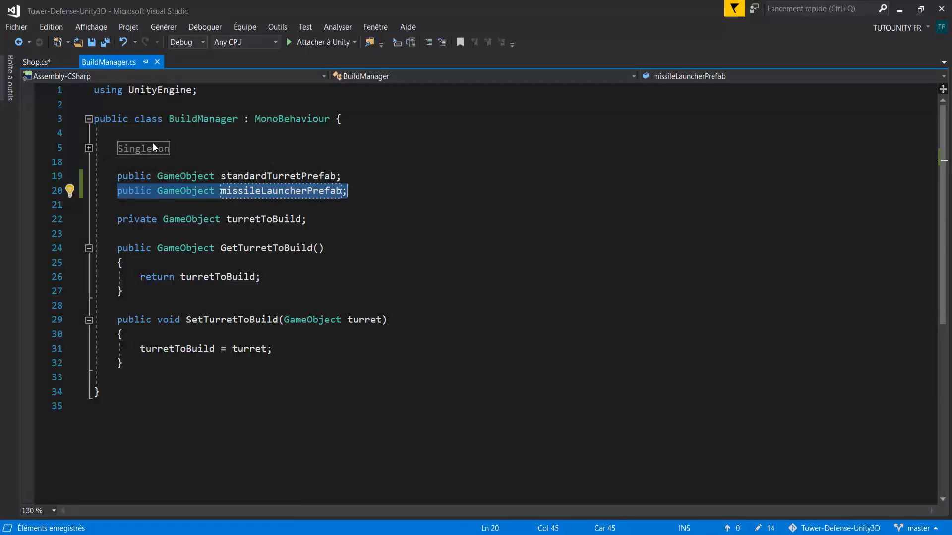
# - In Shop.cs, make PurchaseMissileLauncher pass buildManager.missileLauncherPrefab to SetTurretToBuild, and save the script
pyautogui.click(37, 62)
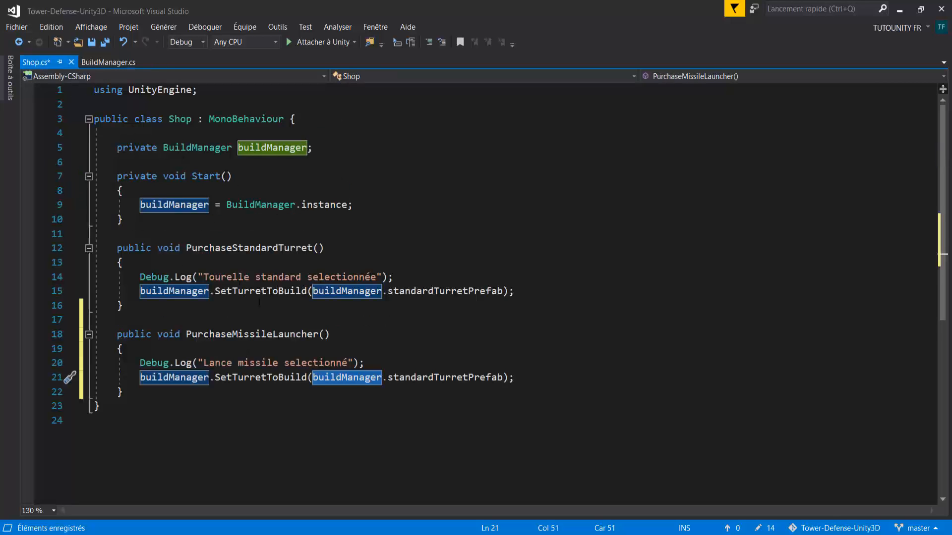
pyautogui.hotkey('ctrl', 's')
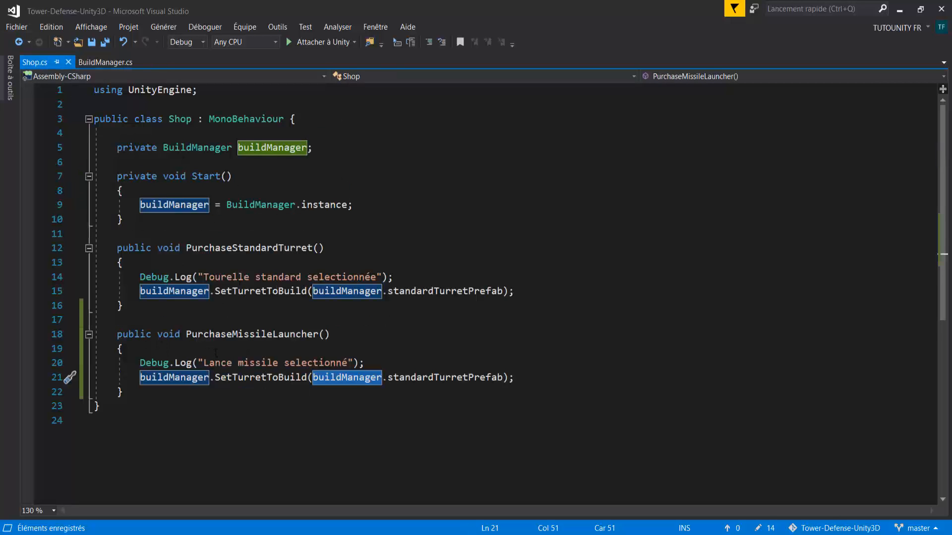
pyautogui.doubleClick(474, 376)
pyautogui.write('missileLauncherPrefab')
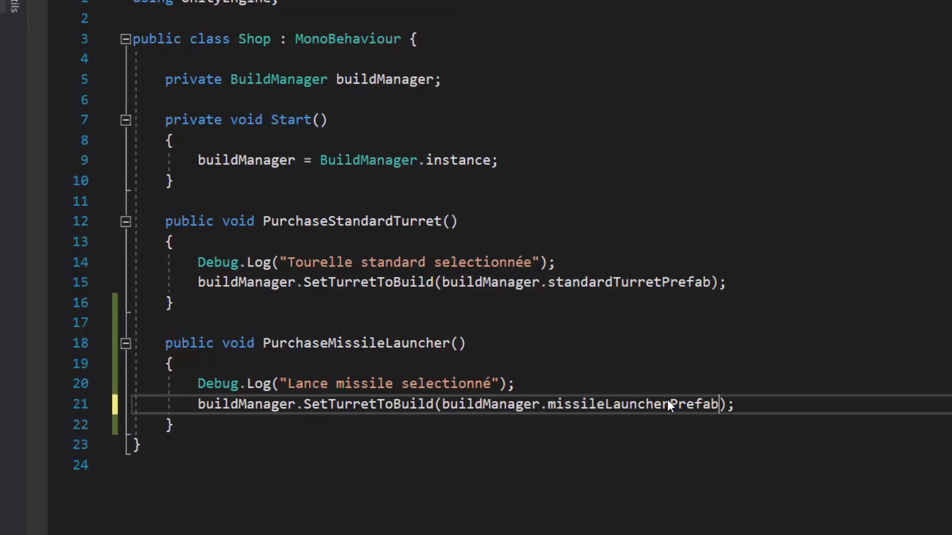
pyautogui.doubleClick(667, 403)
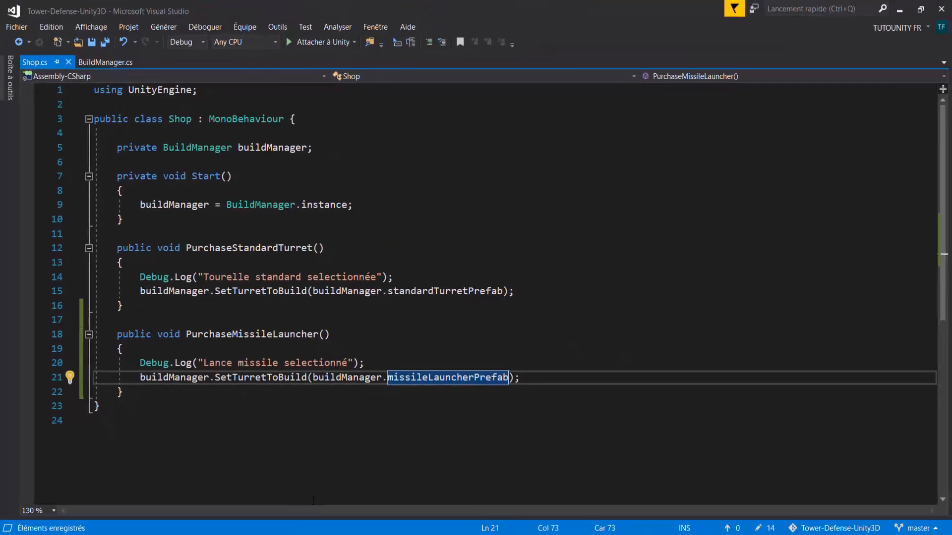
# - Switch to Unity and duplicate the ShopTurretItem button under the Canvas's Shop object
pyautogui.hotkey('alt', 'Tab')
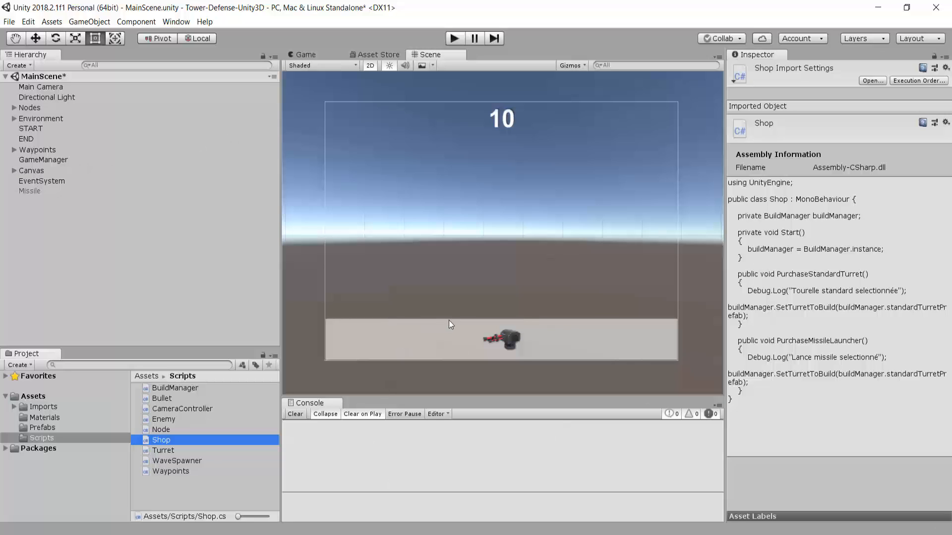
pyautogui.click(497, 331)
pyautogui.scroll(3, 544, 230)
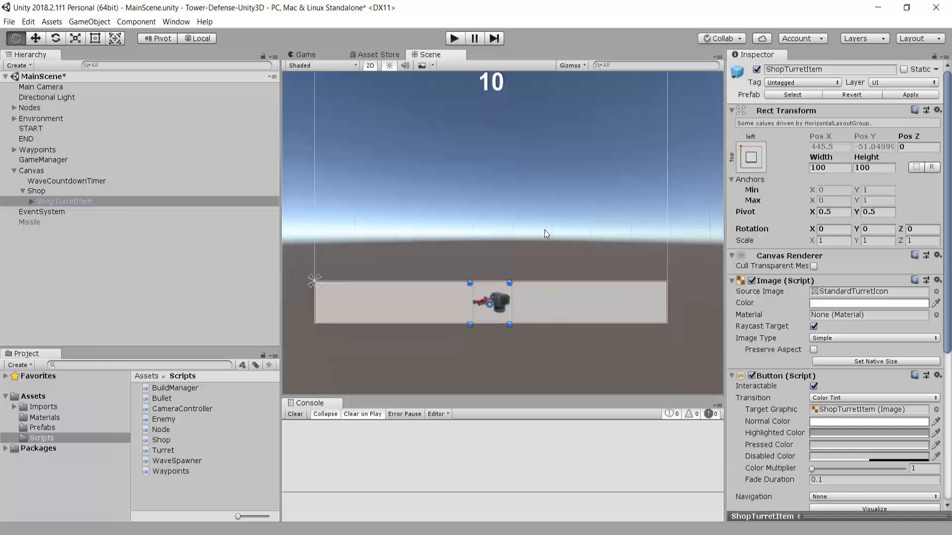
pyautogui.click(31, 170)
pyautogui.click(36, 191)
pyautogui.click(59, 202)
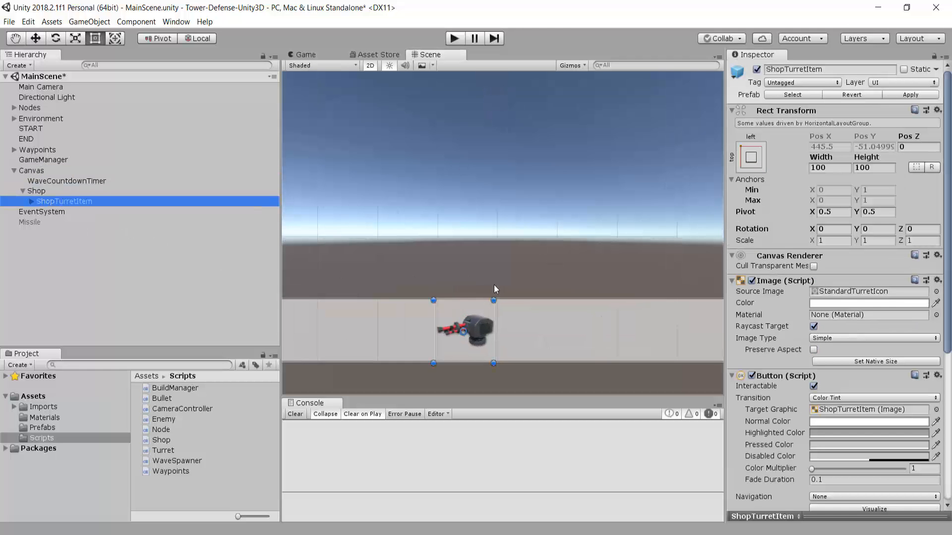
pyautogui.moveTo(494, 286); pyautogui.dragTo(516, 270, button='middle')
pyautogui.click(74, 203)
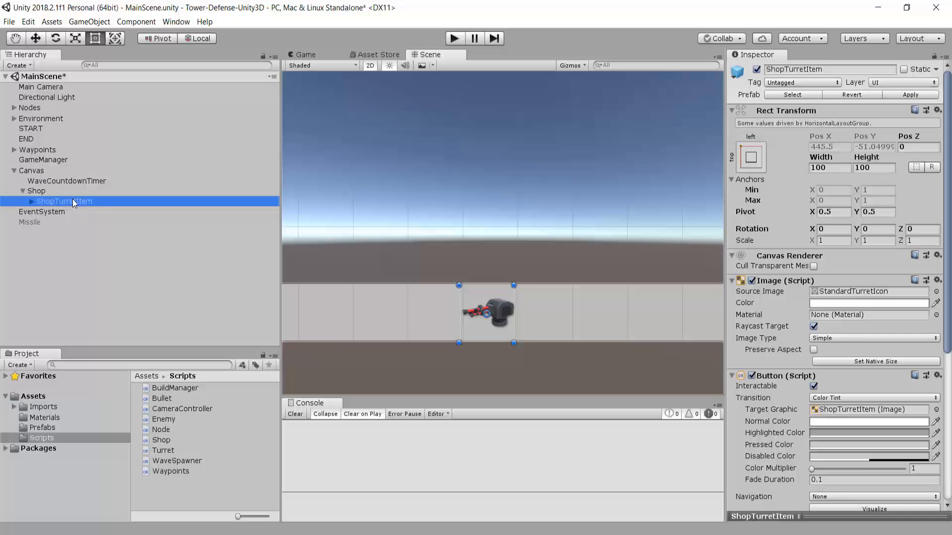
pyautogui.hotkey('ctrl', 'd')
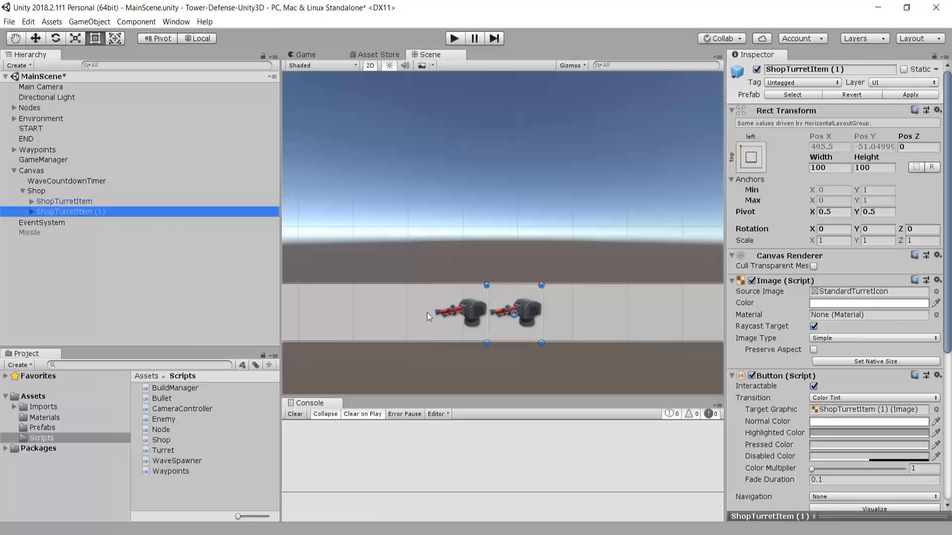
# - Rename the duplicated shop item as ShopMissileLauncherItem
pyautogui.scroll(1, 436, 317)
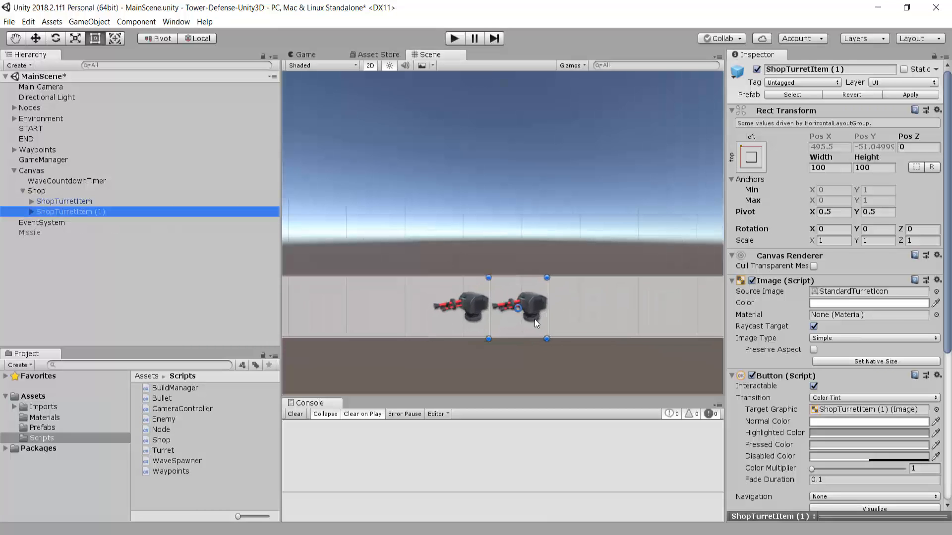
pyautogui.scroll(1, 536, 323)
pyautogui.scroll(1, 627, 297)
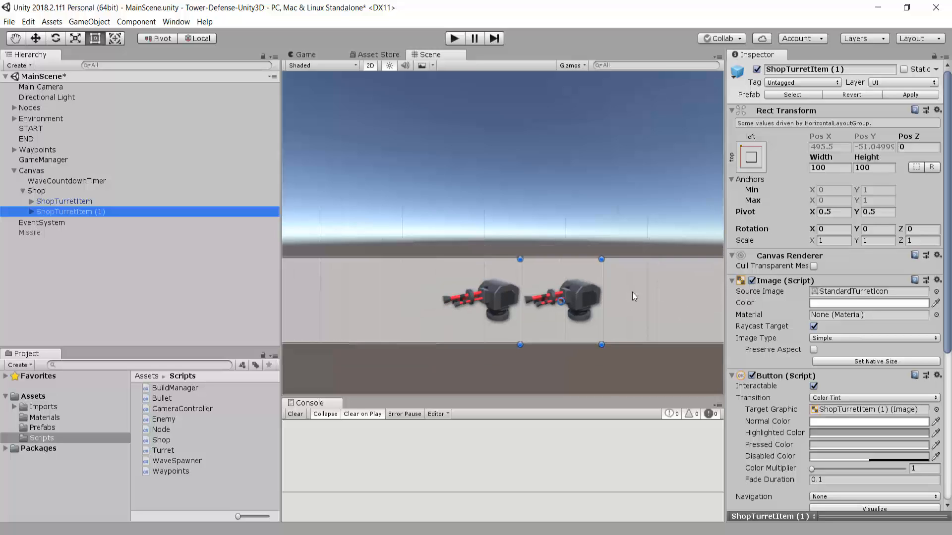
pyautogui.scroll(-2, 632, 296)
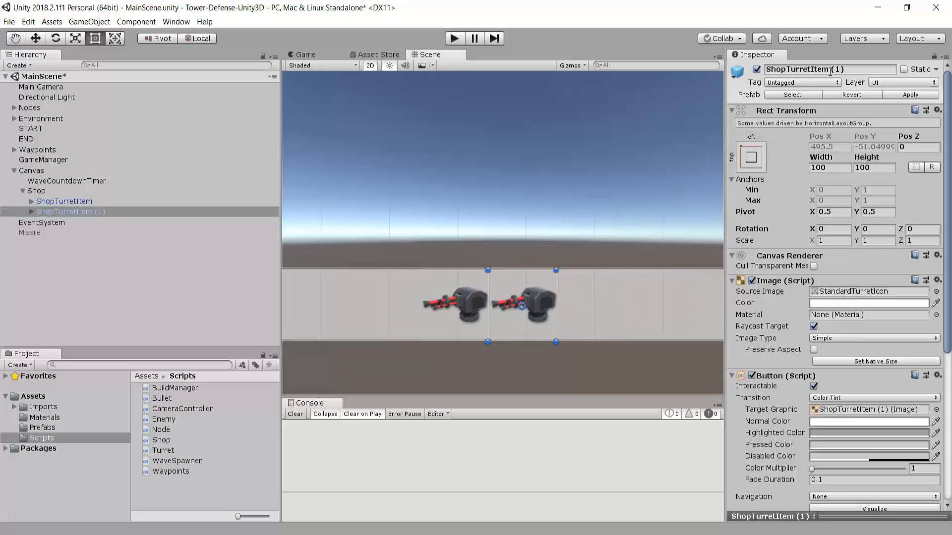
pyautogui.click(831, 72)
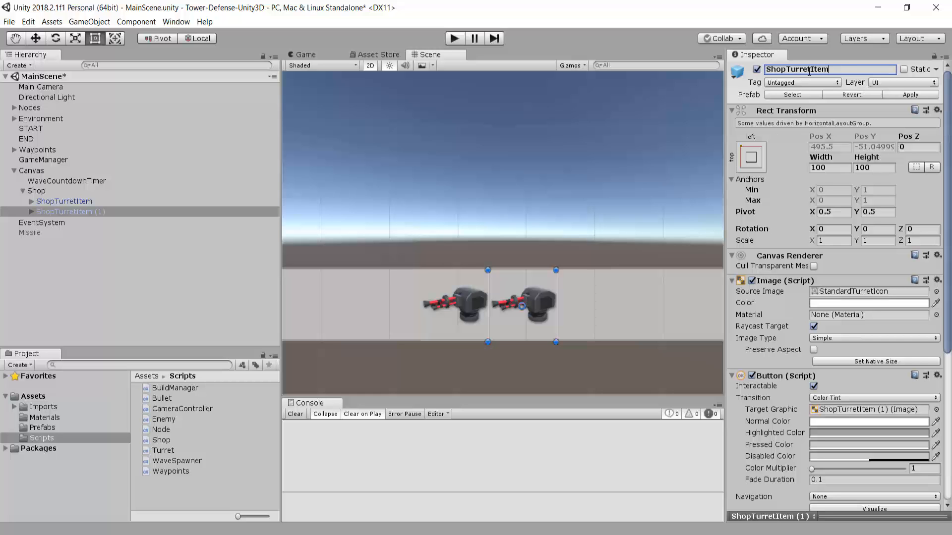
pyautogui.moveTo(809, 69); pyautogui.dragTo(781, 69)
pyautogui.write('MissileLauncher')
pyautogui.press('Return')
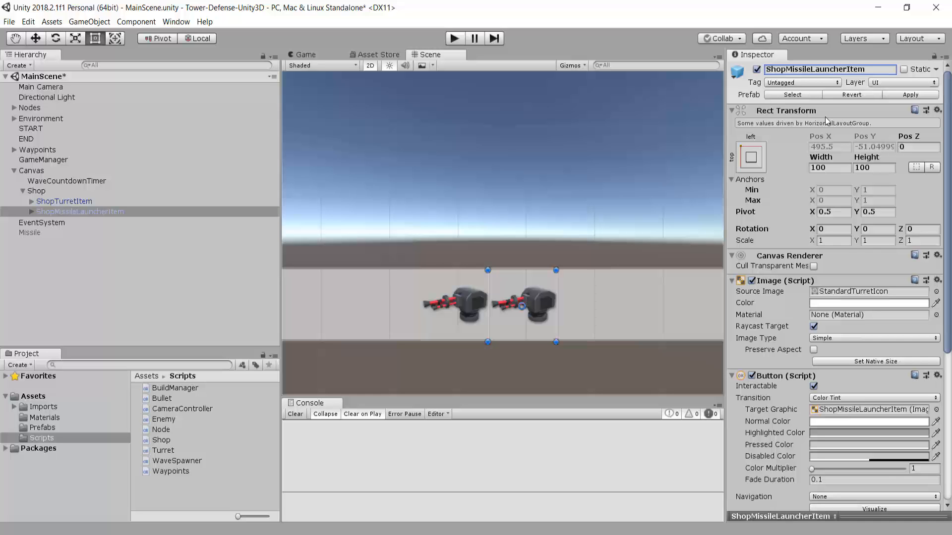
# - Set the On Click function of ShopMissileLauncherItem's button to Shop.PurchaseMissileLauncher
pyautogui.scroll(-8, 784, 269)
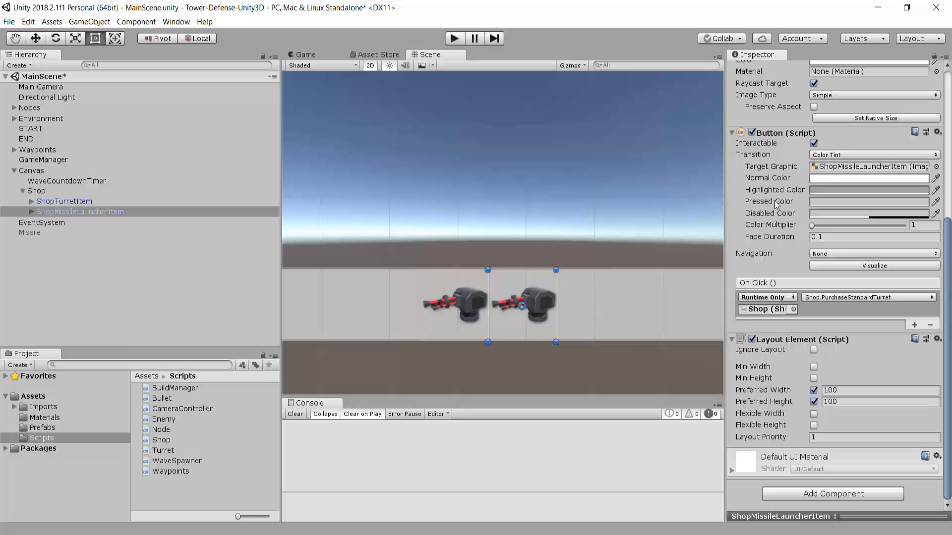
pyautogui.scroll(5, 823, 255)
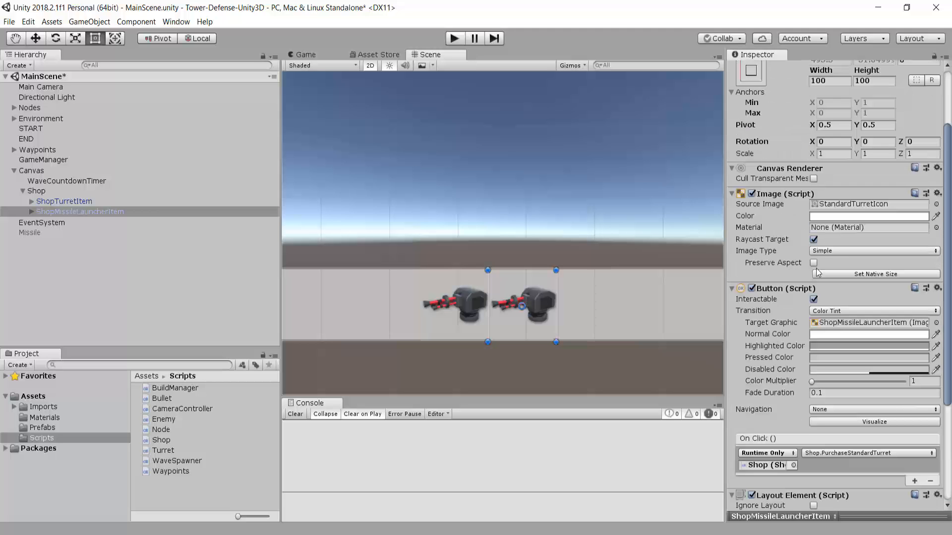
pyautogui.scroll(3, 803, 387)
pyautogui.scroll(-8, 803, 387)
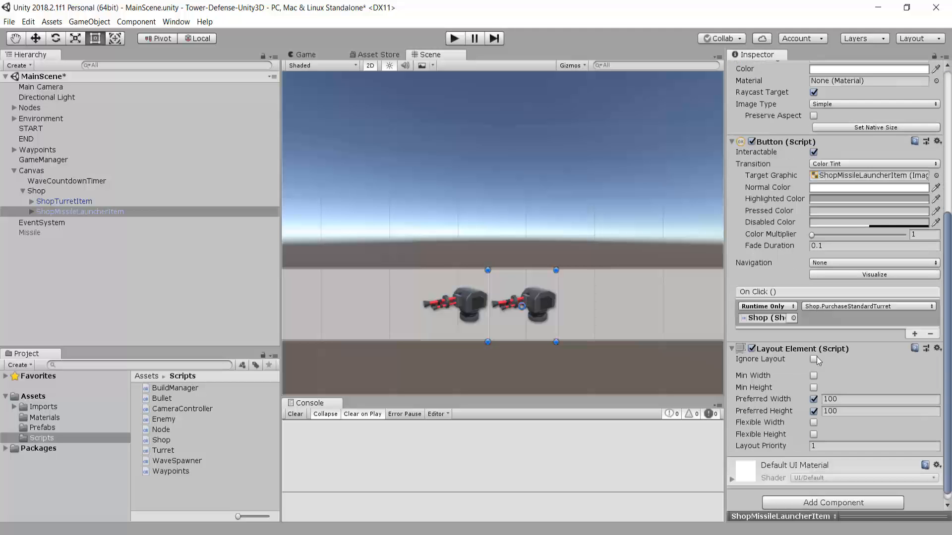
pyautogui.click(753, 309)
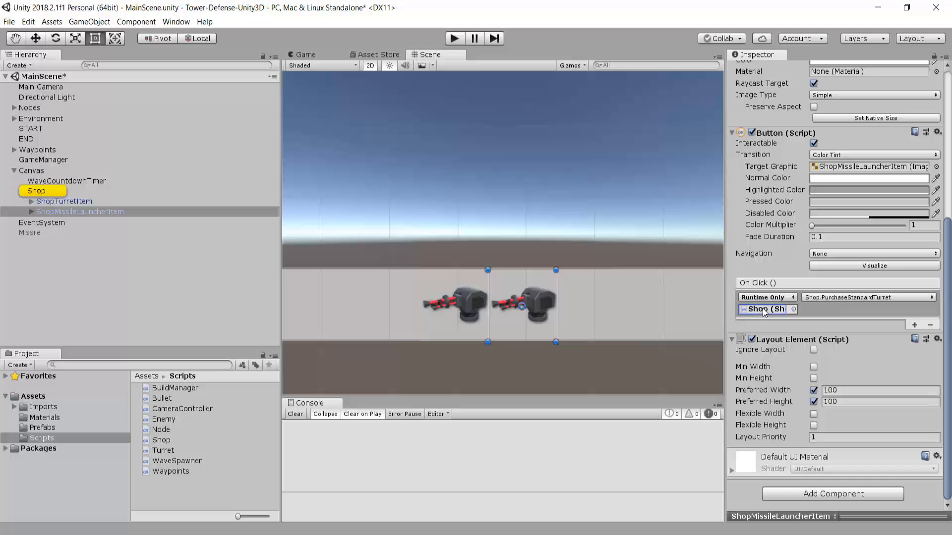
pyautogui.click(831, 298)
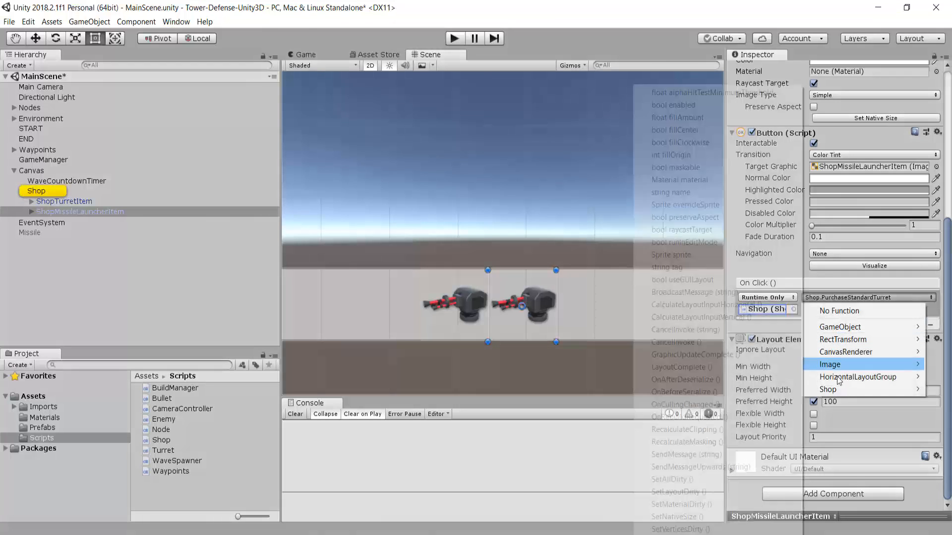
pyautogui.moveTo(838, 390)
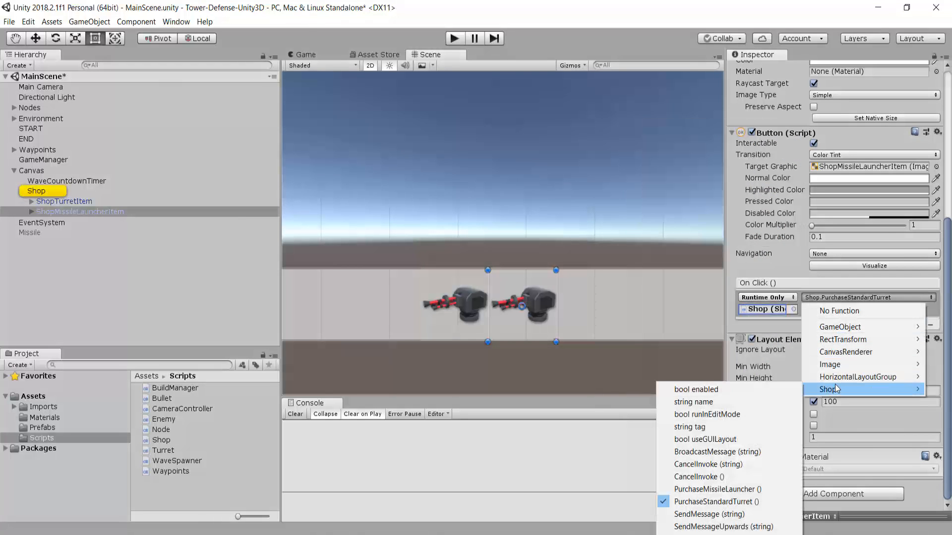
pyautogui.click(703, 490)
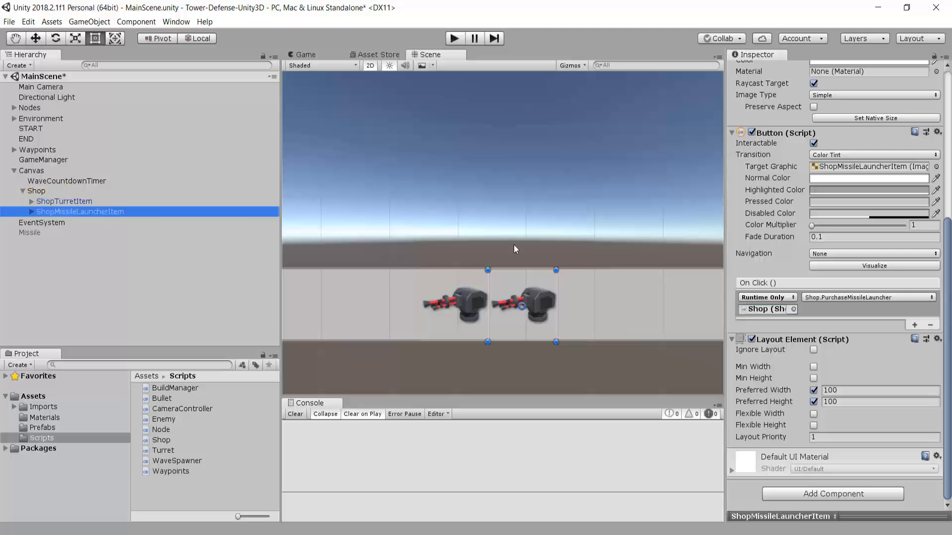
# - Replace ShopMissileLauncherItem's source image with the MissileLauncherIcon sprite and check the icon in the scene
pyautogui.scroll(5, 863, 317)
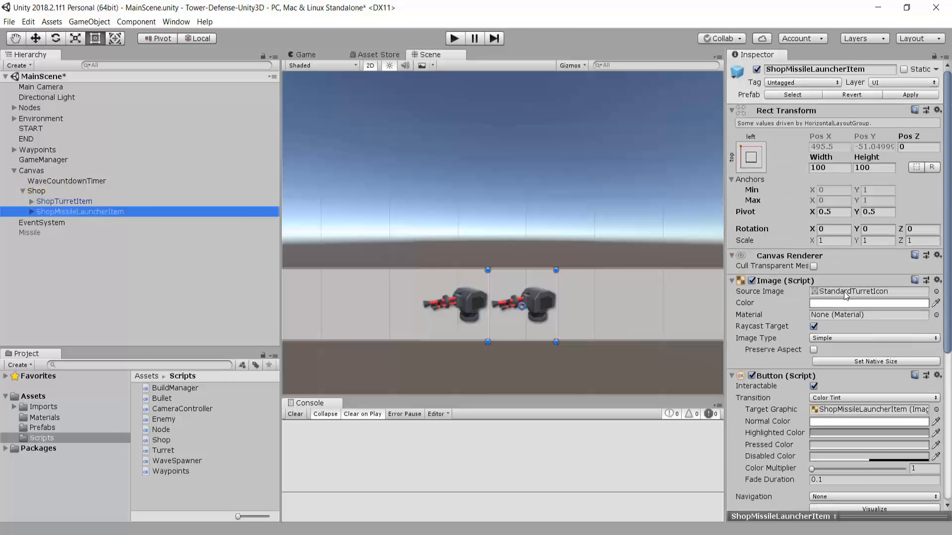
pyautogui.click(848, 295)
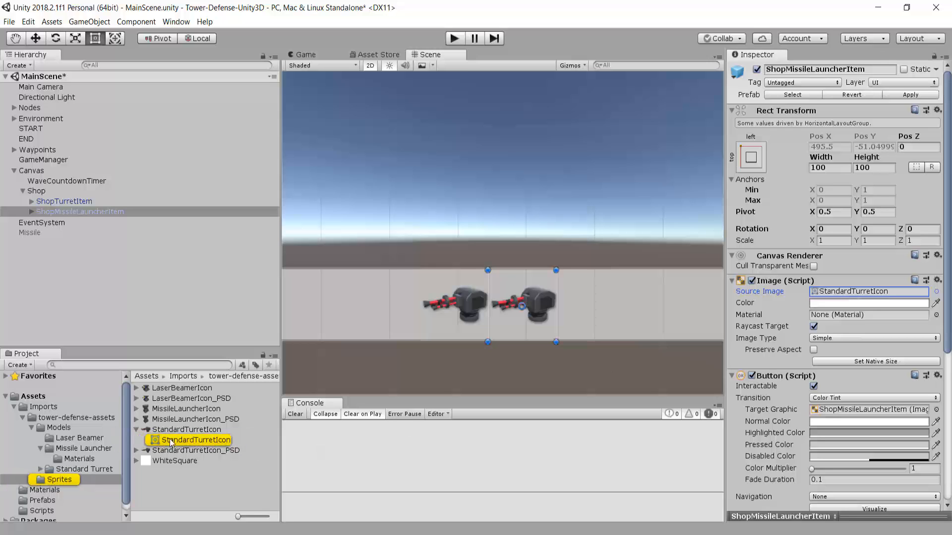
pyautogui.click(137, 430)
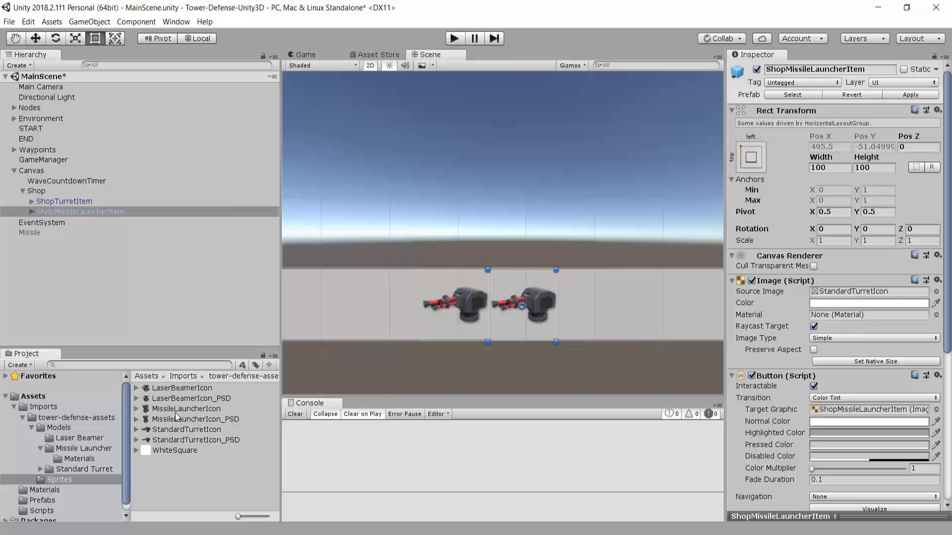
pyautogui.moveTo(168, 412); pyautogui.dragTo(843, 296)
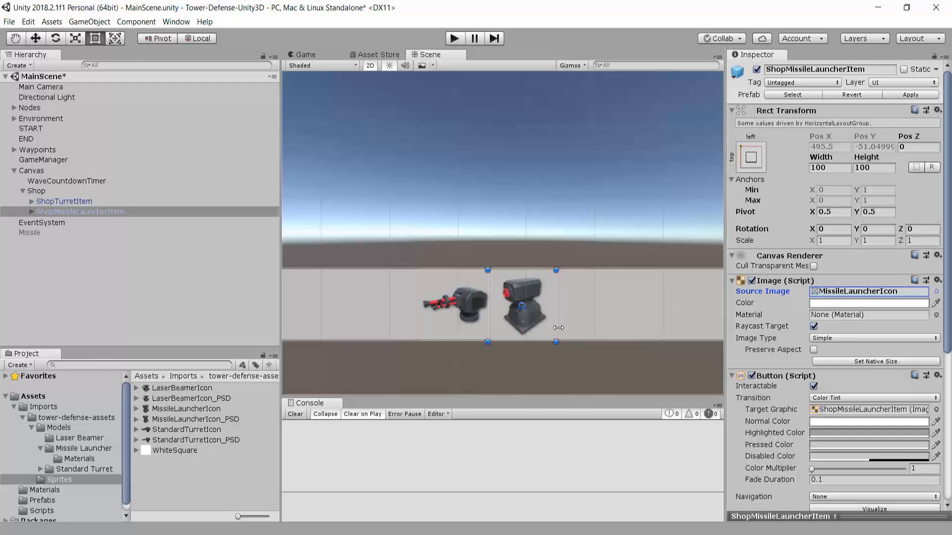
pyautogui.press('f')
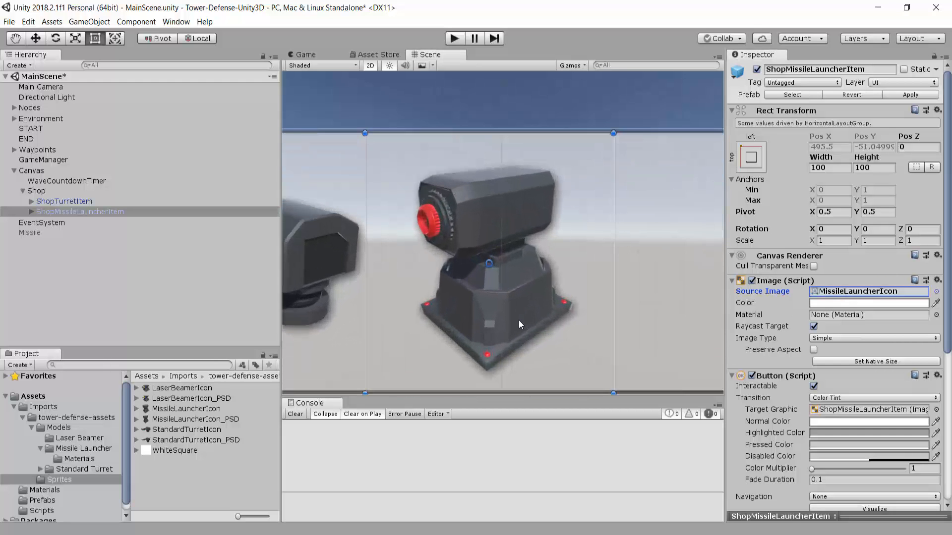
pyautogui.scroll(3, 519, 321)
pyautogui.scroll(-2, 510, 297)
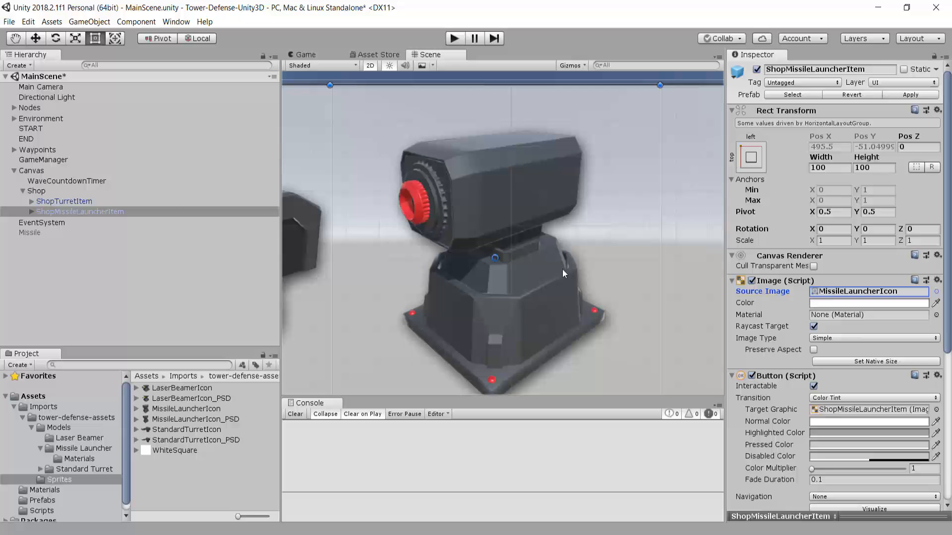
pyautogui.scroll(-3, 620, 321)
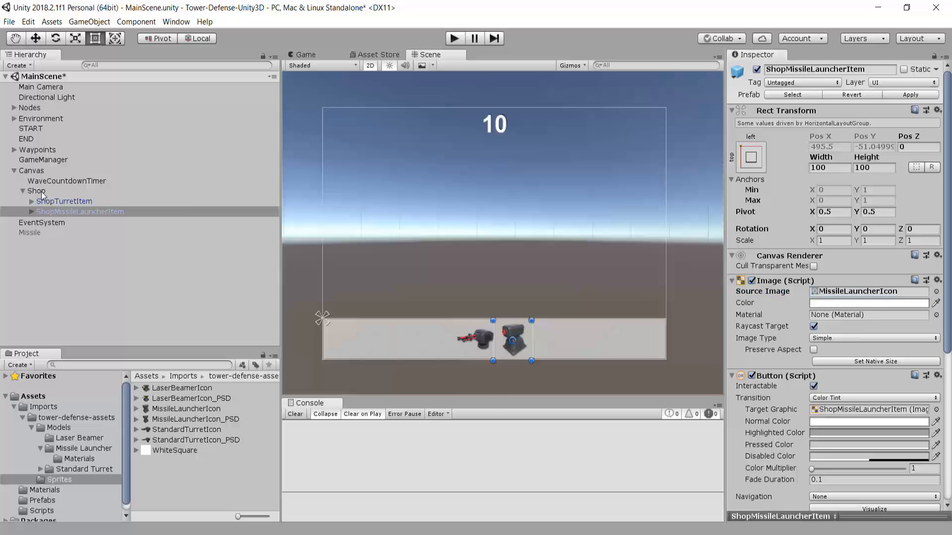
# - Assign the MissileLauncher prefab to the Missile Launcher Prefab field of GameManager's Build Manager script
pyautogui.click(46, 160)
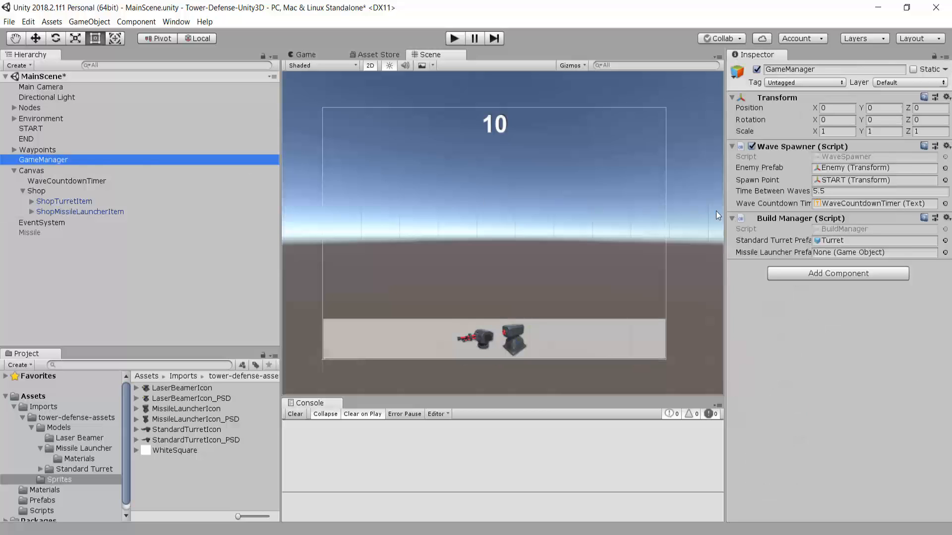
pyautogui.click(801, 253)
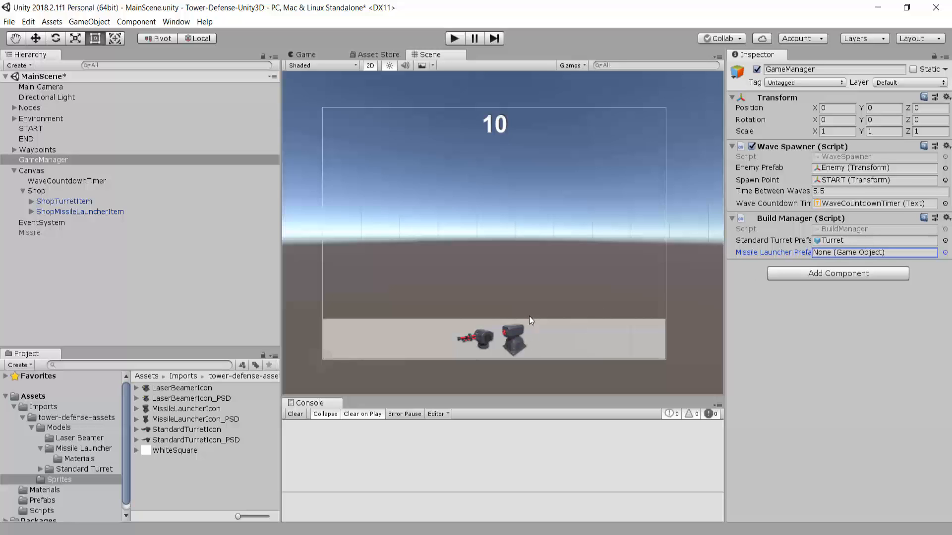
pyautogui.scroll(-1, 83, 418)
pyautogui.click(47, 495)
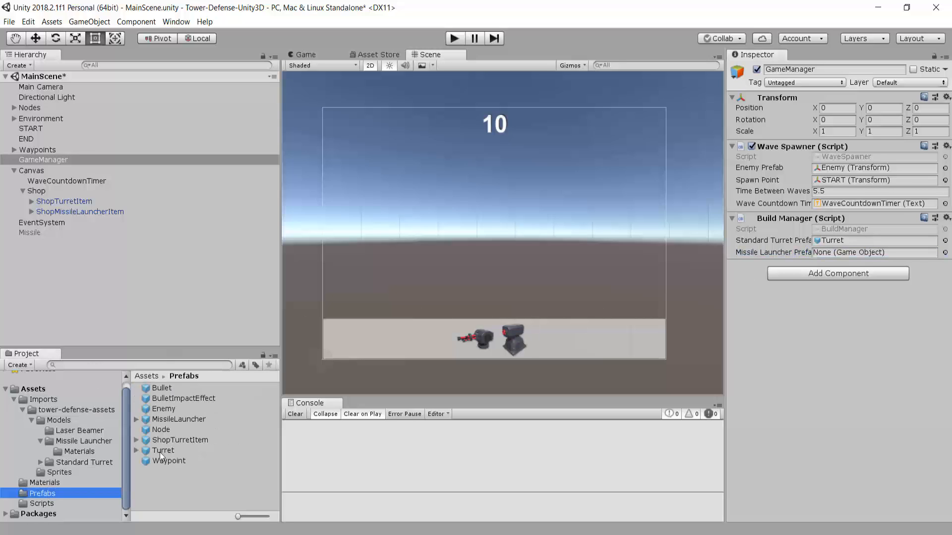
pyautogui.moveTo(174, 420); pyautogui.dragTo(828, 258)
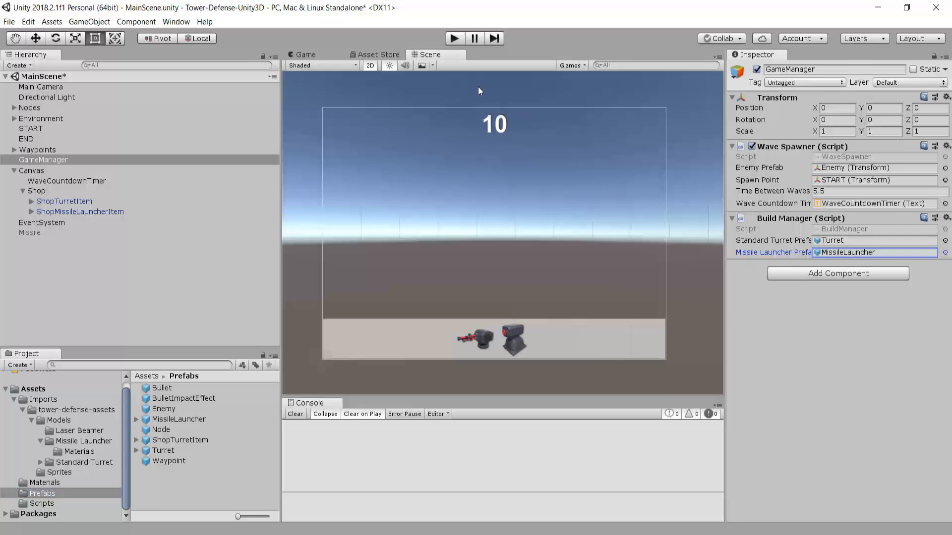
# - Run the game, select the standard turret in the shop and place five of them on nodes beside the enemy path
pyautogui.click(454, 38)
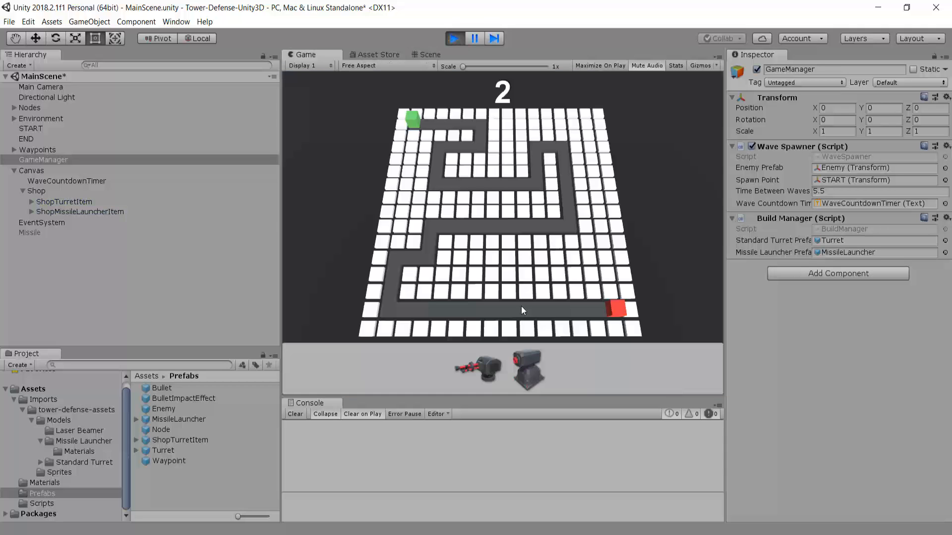
pyautogui.click(477, 369)
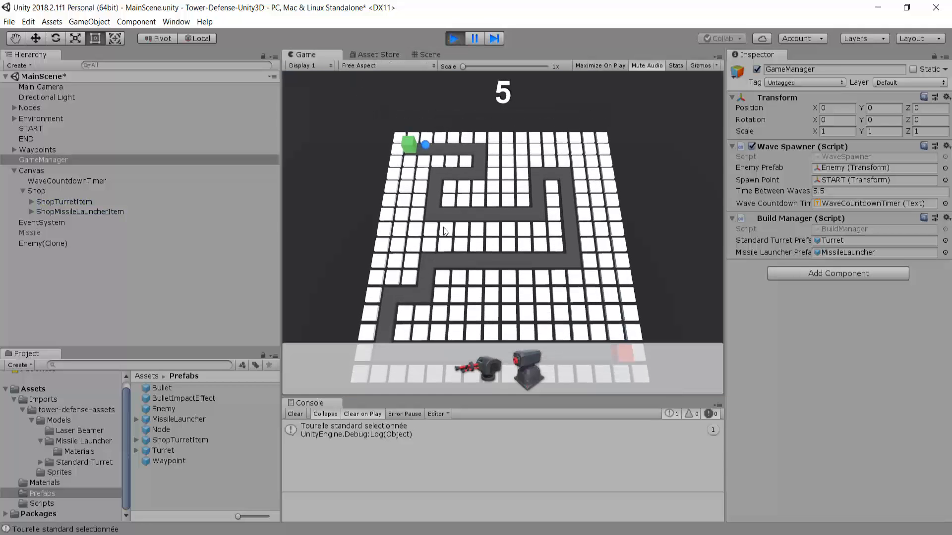
pyautogui.scroll(5, 504, 309)
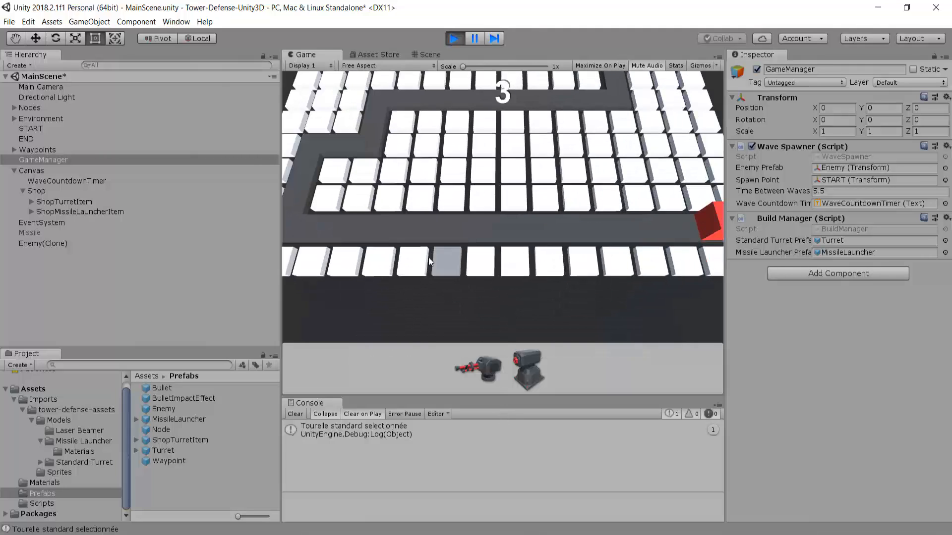
pyautogui.click(414, 258)
pyautogui.click(477, 260)
pyautogui.click(543, 263)
pyautogui.click(626, 266)
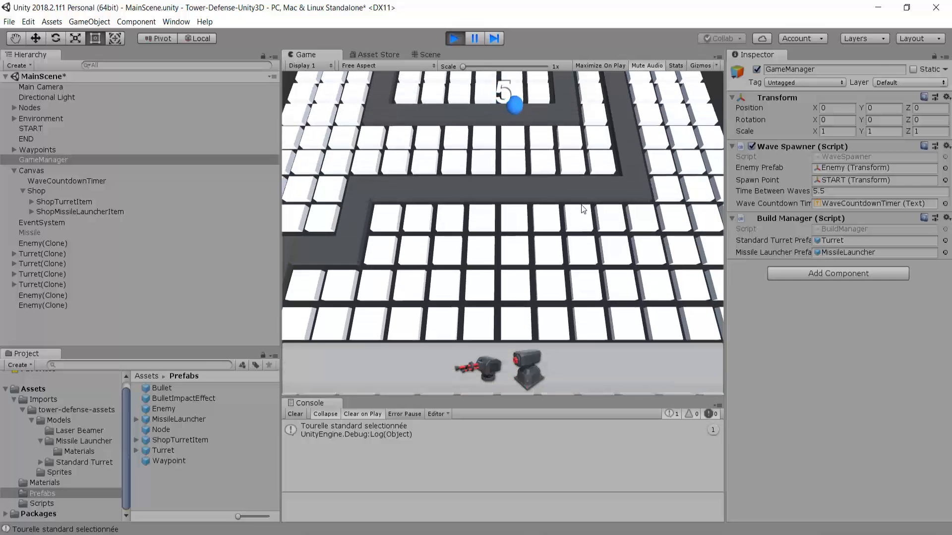
pyautogui.click(662, 171)
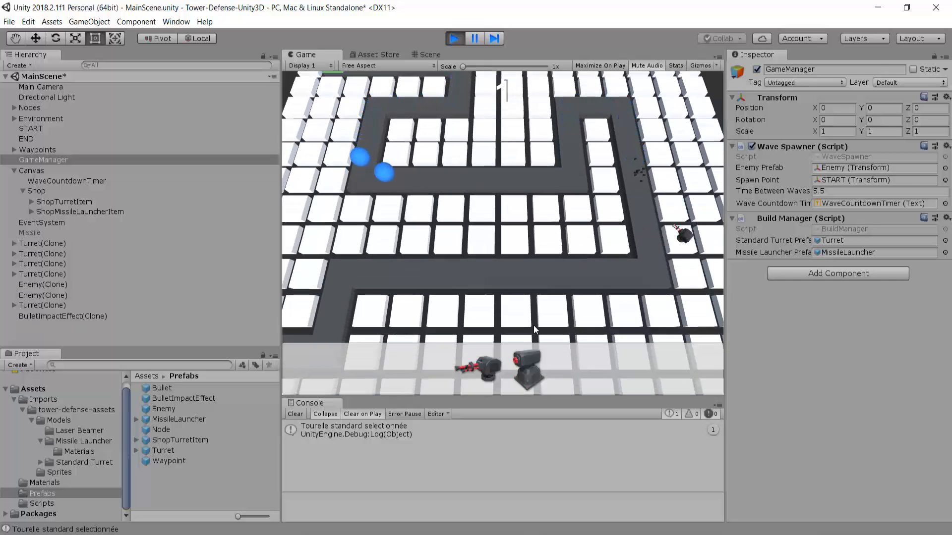
# - Select the missile launcher in the shop, place it on a node near the path, then stop the game and clear the console
pyautogui.click(529, 372)
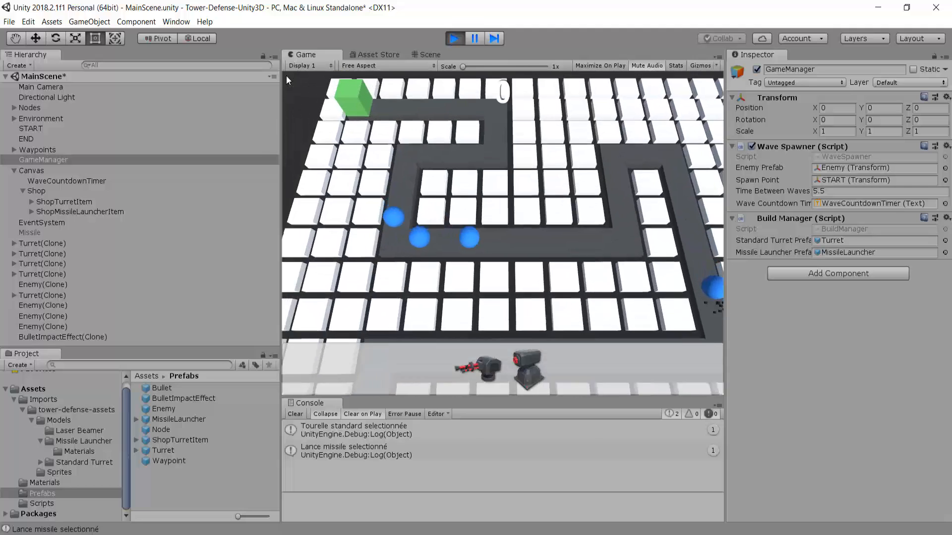
pyautogui.click(588, 144)
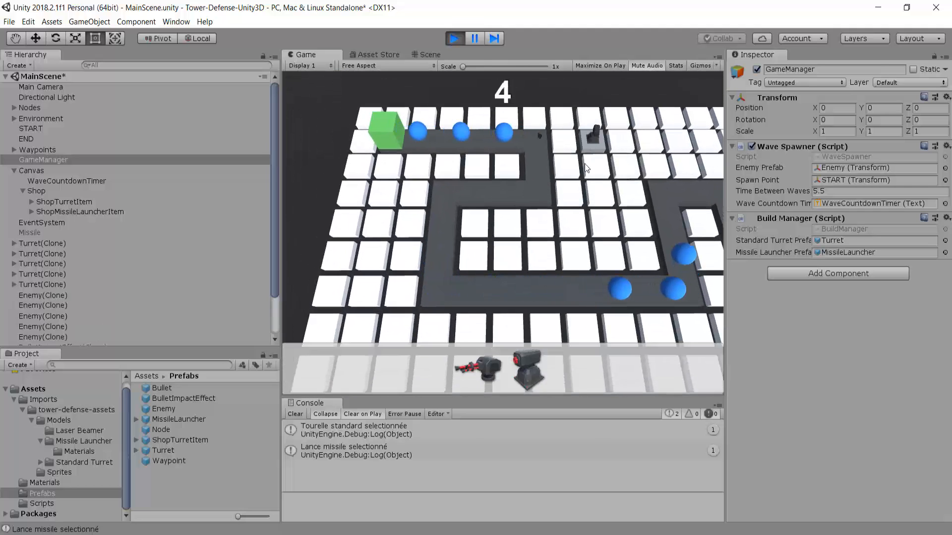
pyautogui.click(388, 223)
pyautogui.click(569, 250)
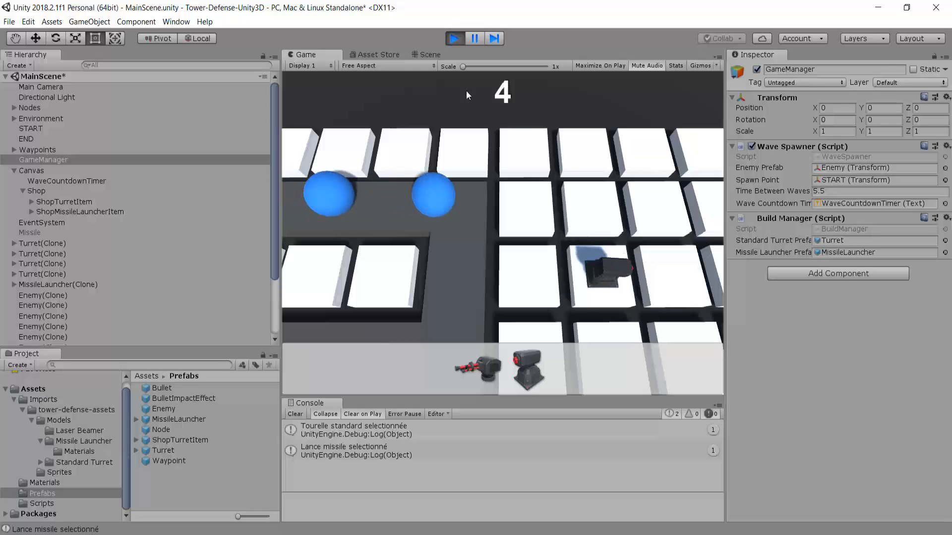
pyautogui.click(454, 38)
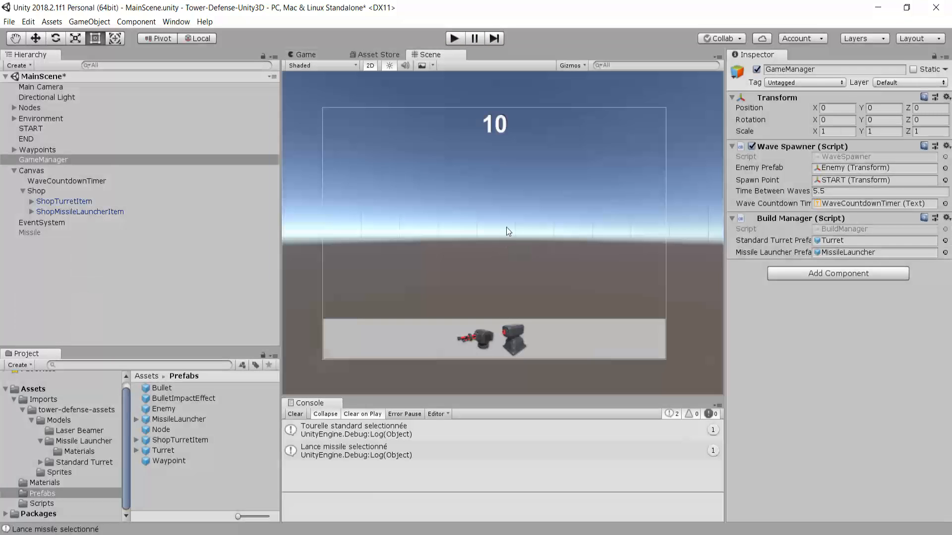
pyautogui.click(296, 414)
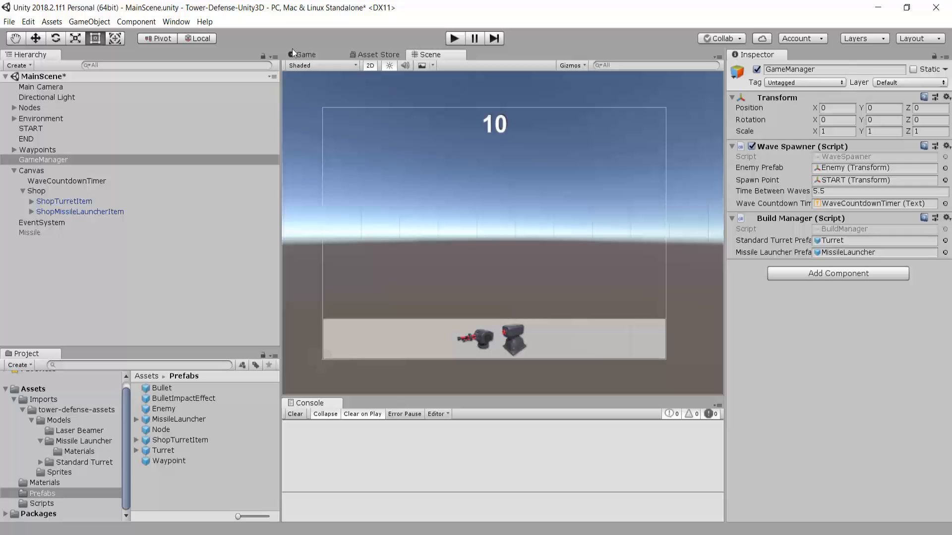
# - Add an instance of the MissileLauncher prefab to the scene and inspect its head's orientation in the 3D view
pyautogui.click(370, 66)
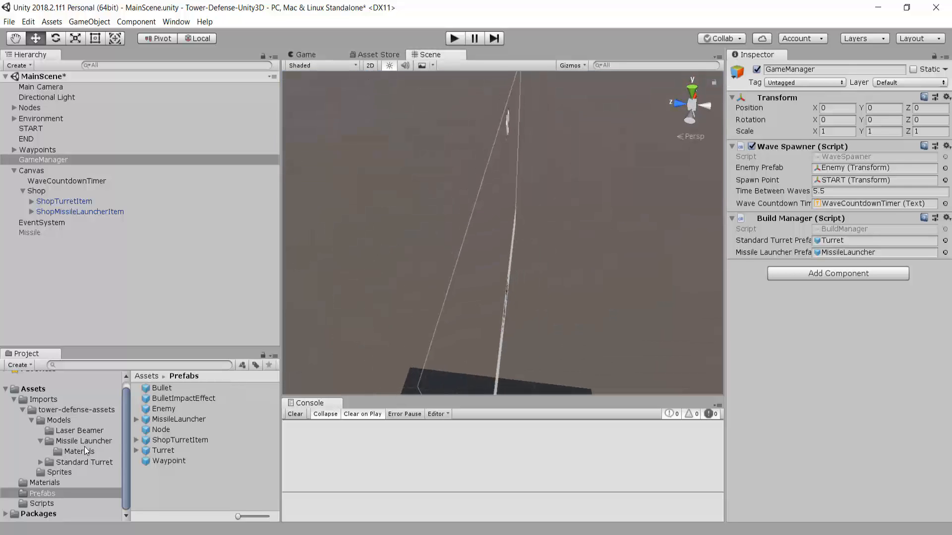
pyautogui.moveTo(174, 419); pyautogui.dragTo(120, 272)
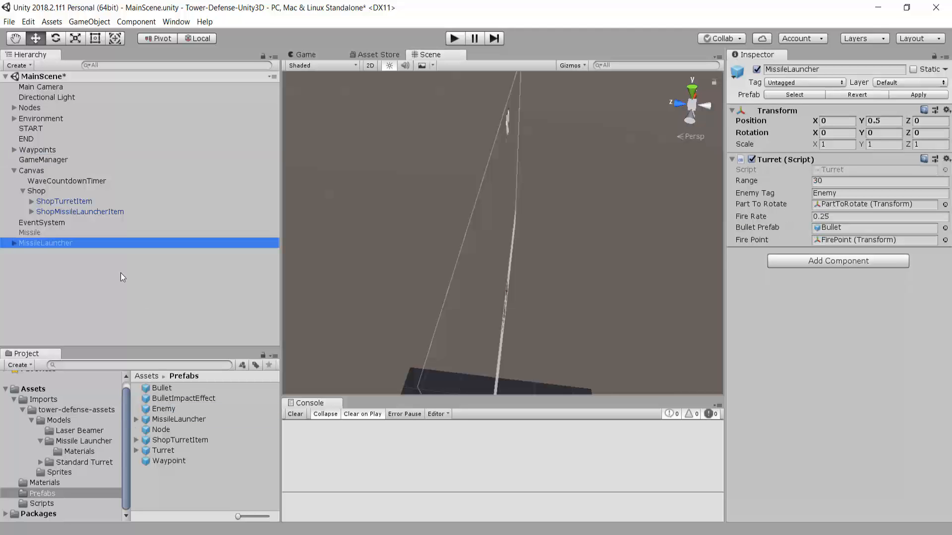
pyautogui.press('f')
pyautogui.scroll(5, 510, 241)
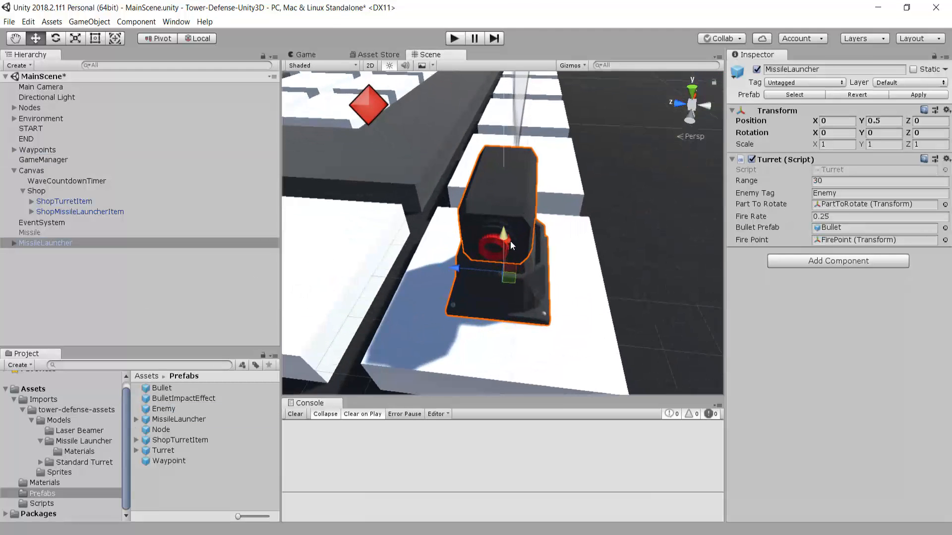
pyautogui.scroll(-3, 564, 242)
pyautogui.keyDown('alt'); pyautogui.moveTo(564, 242); pyautogui.dragTo(431, 215); pyautogui.keyUp('alt')
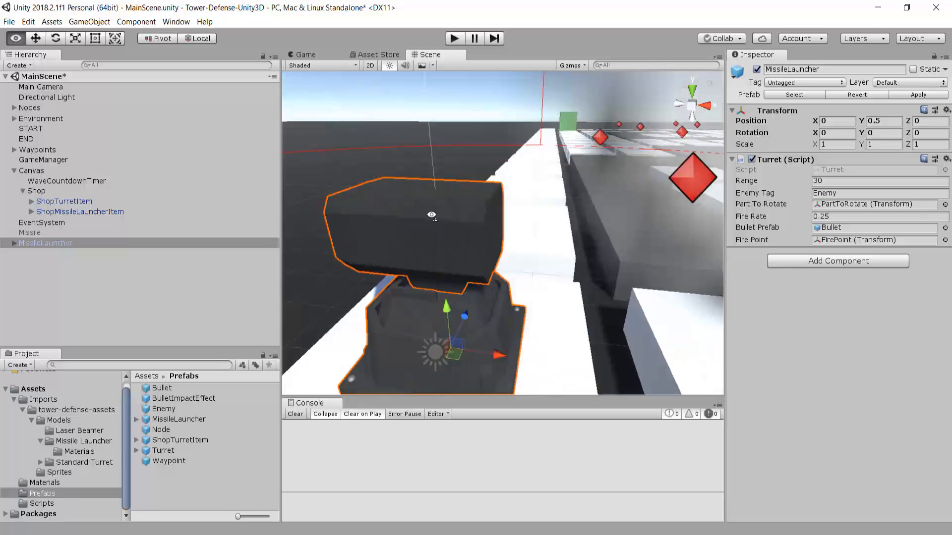
pyautogui.moveTo(431, 214); pyautogui.dragTo(462, 208, button='middle')
pyautogui.scroll(2, 501, 209)
pyautogui.moveTo(472, 206); pyautogui.dragTo(514, 223, button='right')
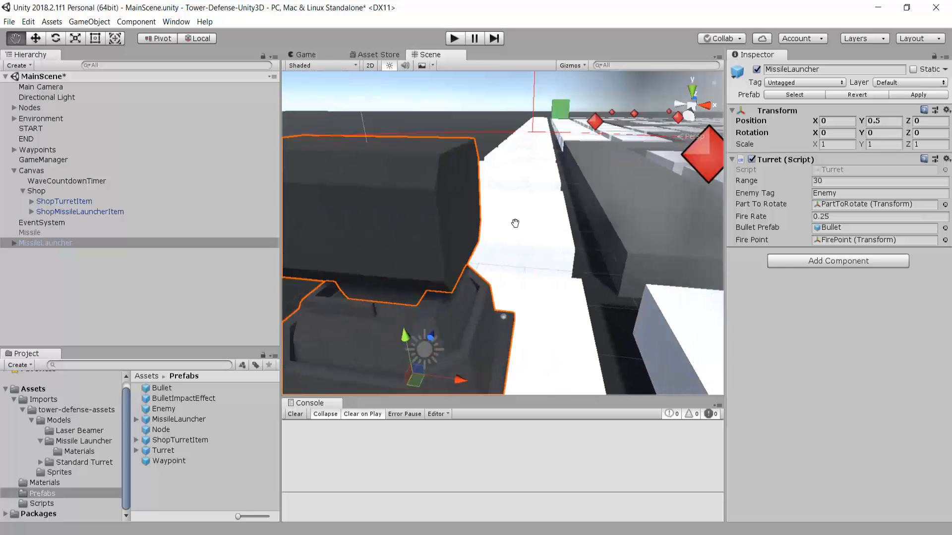
pyautogui.moveTo(514, 223); pyautogui.dragTo(572, 221, button='middle')
pyautogui.keyDown('alt'); pyautogui.moveTo(476, 218); pyautogui.dragTo(576, 219); pyautogui.keyUp('alt')
pyautogui.moveTo(488, 208); pyautogui.dragTo(527, 211, button='middle')
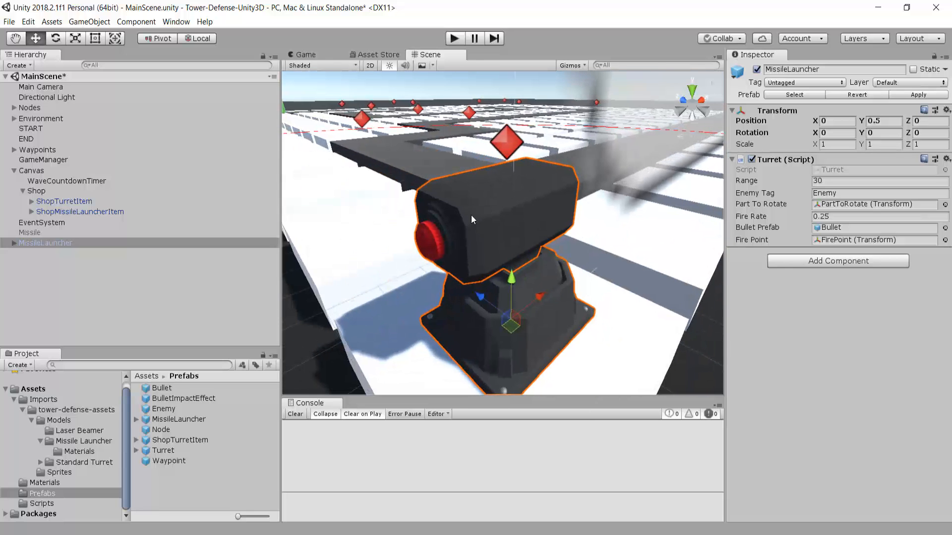
pyautogui.scroll(3, 470, 218)
# - Set the Z rotation of the Head object inside MissileLauncher's PartToRotate to 90
pyautogui.click(13, 243)
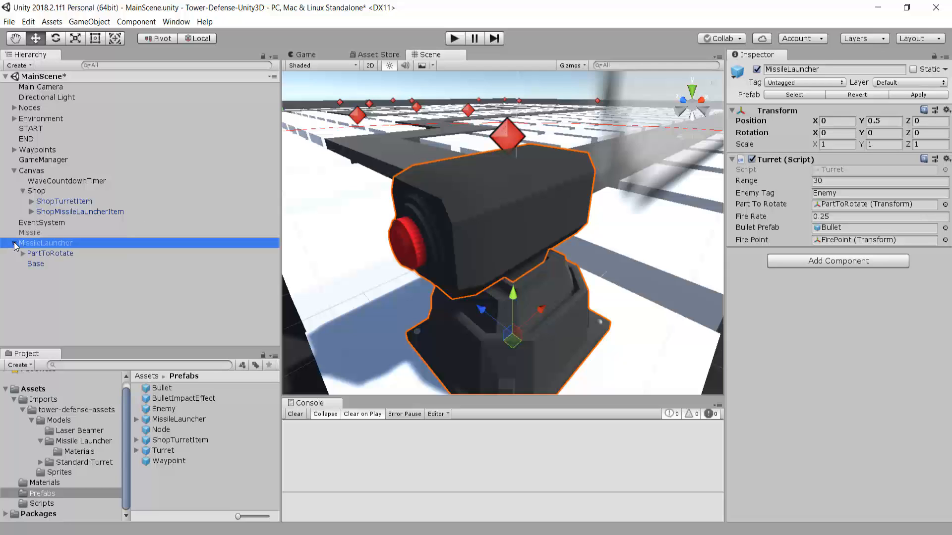
pyautogui.click(44, 254)
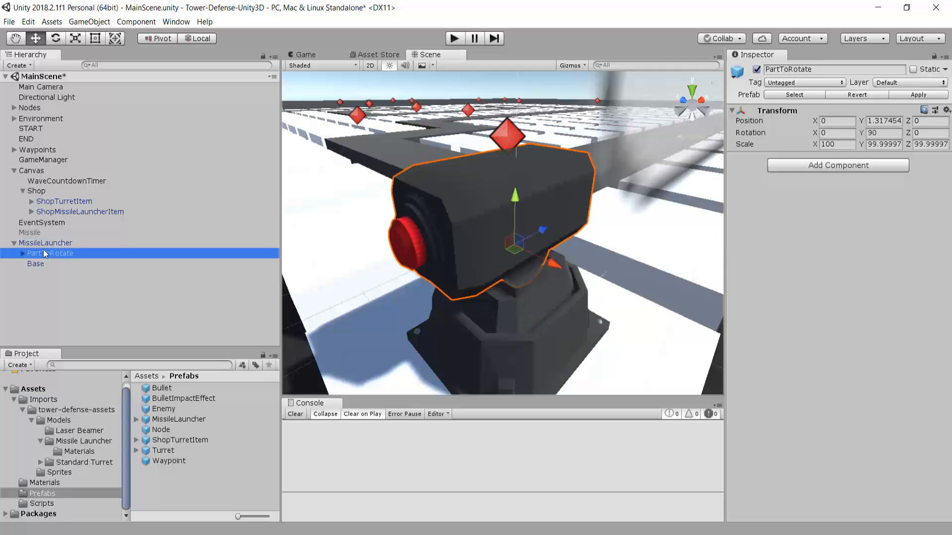
pyautogui.click(23, 253)
pyautogui.click(46, 264)
pyautogui.press('e')
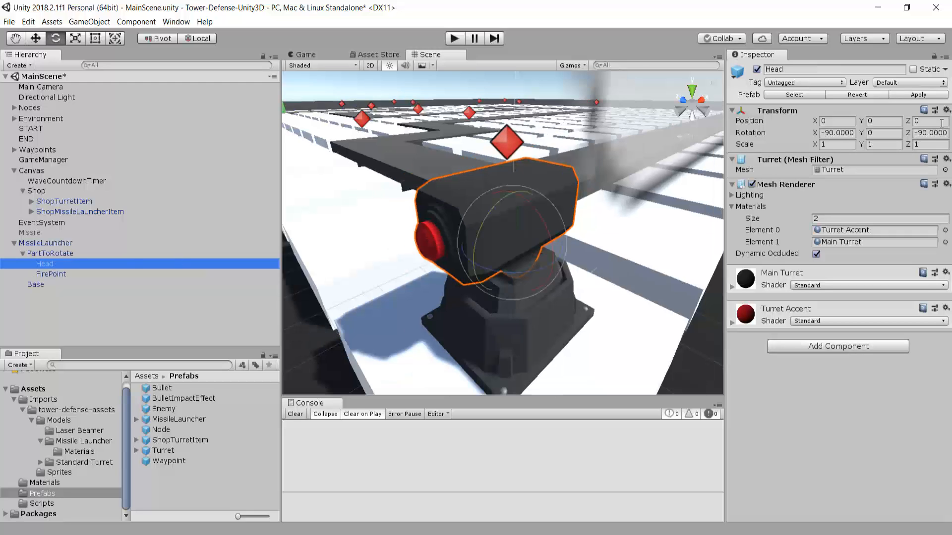
pyautogui.click(925, 132)
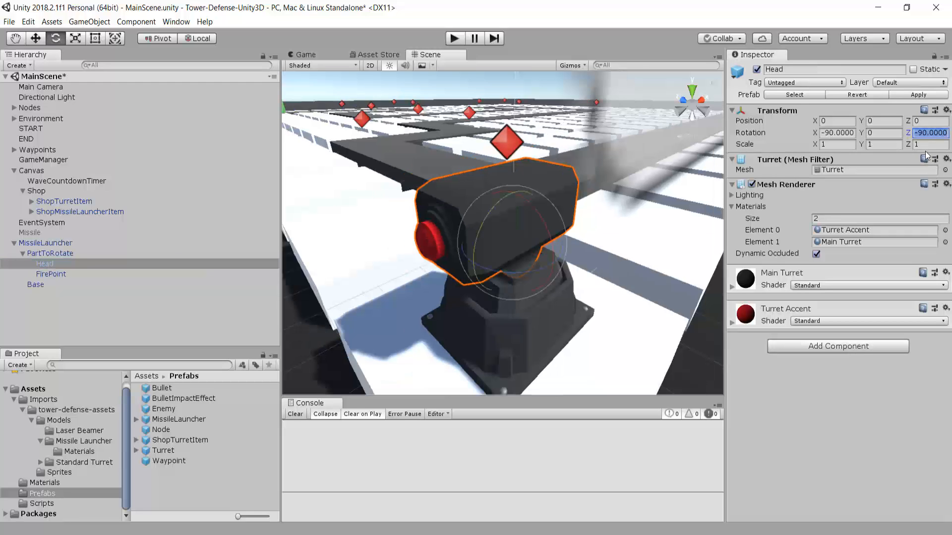
pyautogui.write('90')
pyautogui.scroll(-2, 484, 234)
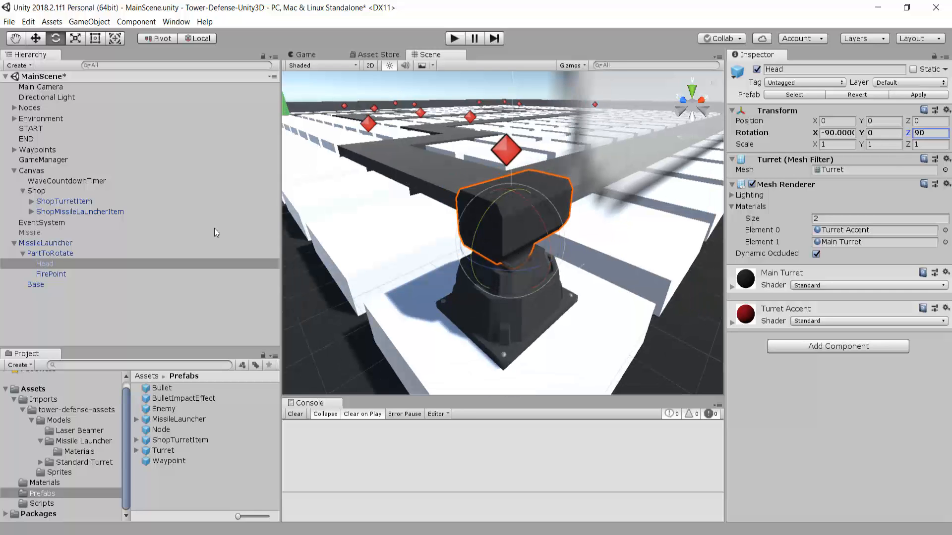
# - Apply the MissileLauncher instance's changes to its prefab and delete the instance from the scene
pyautogui.click(53, 243)
pyautogui.click(926, 95)
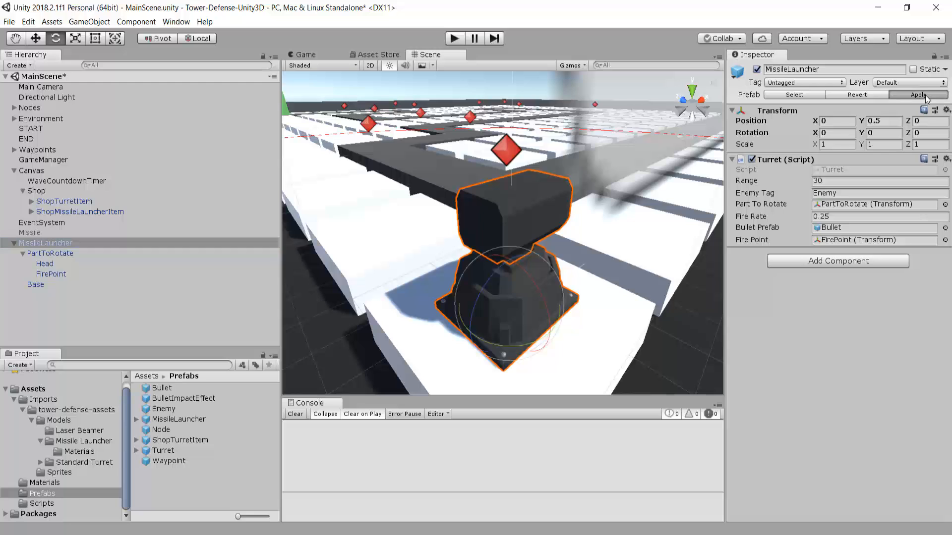
pyautogui.press('Delete')
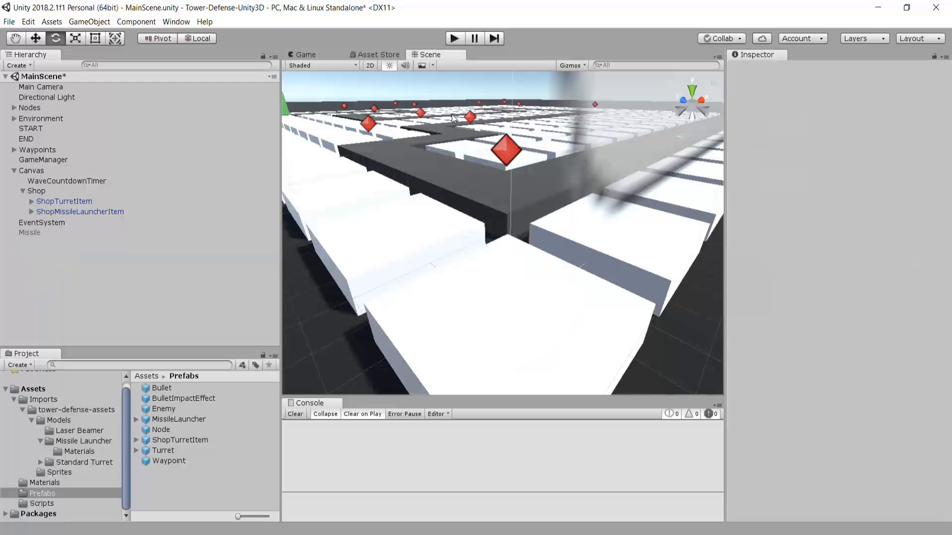
# - Run the game again, place a missile launcher near the path to check how its head aims at enemies, and stop the game
pyautogui.click(455, 38)
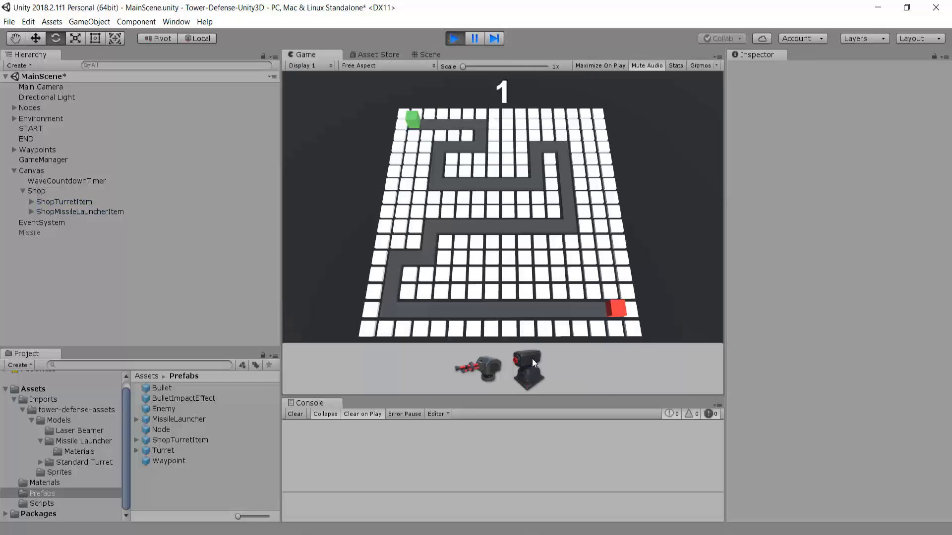
pyautogui.click(530, 361)
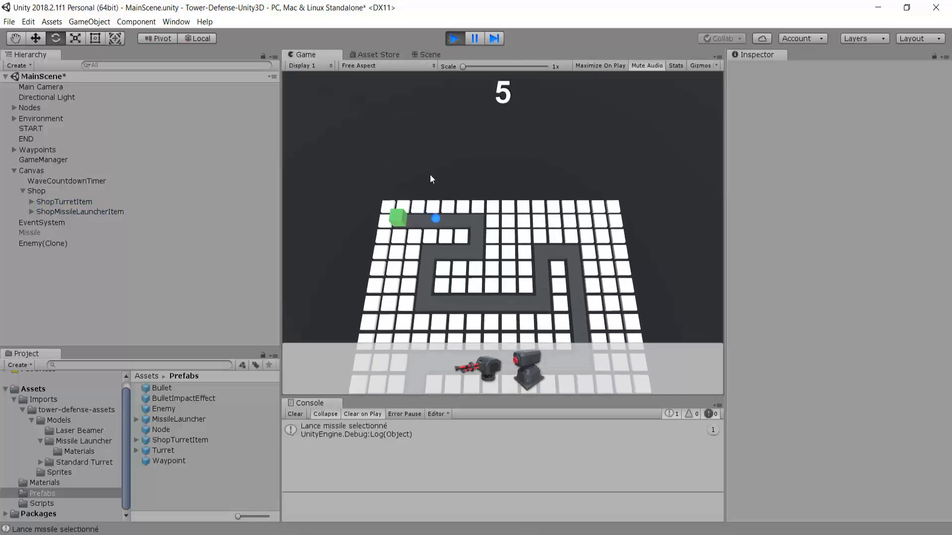
pyautogui.scroll(3, 430, 174)
pyautogui.click(510, 183)
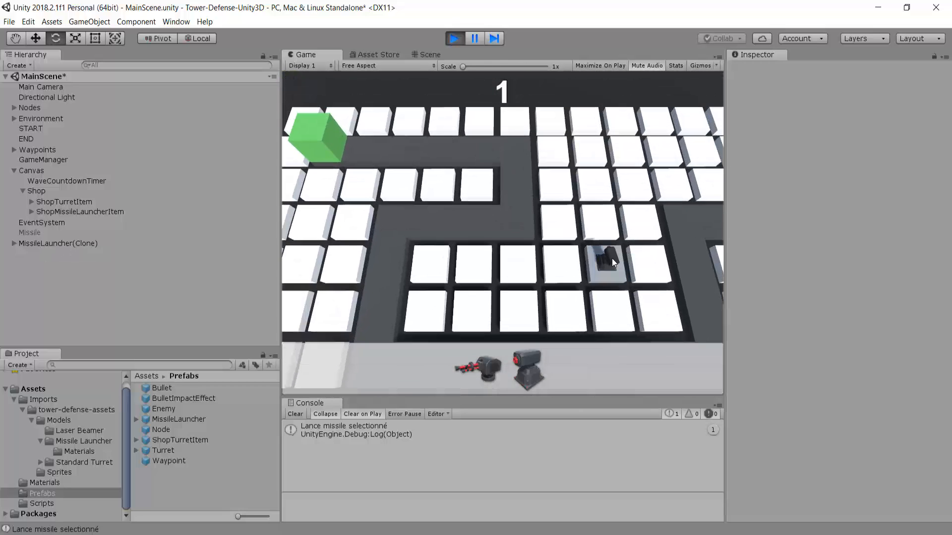
pyautogui.scroll(2, 612, 258)
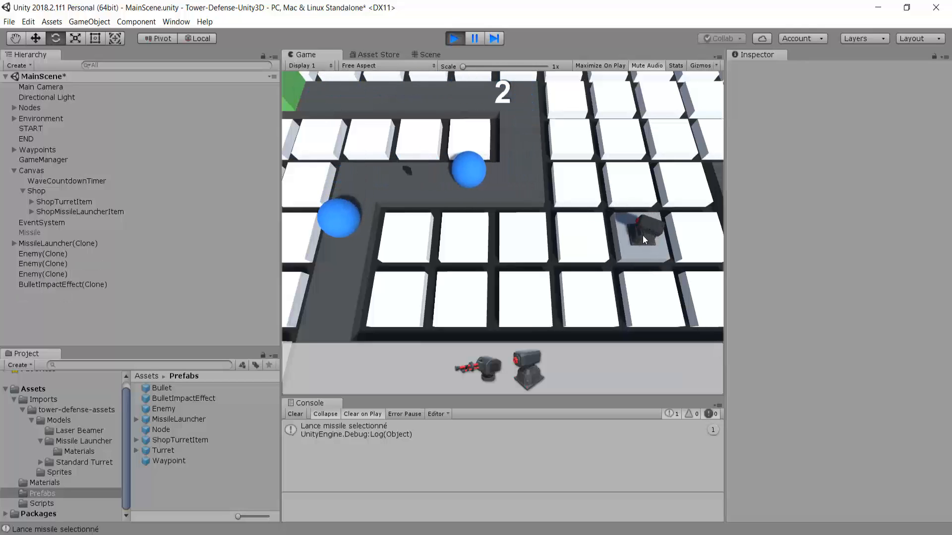
pyautogui.scroll(-3, 646, 234)
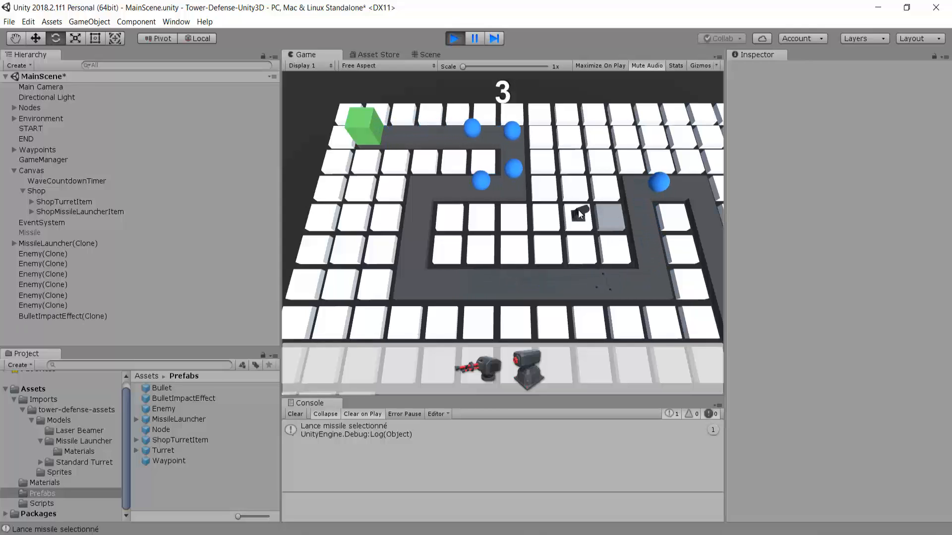
pyautogui.scroll(-5, 516, 205)
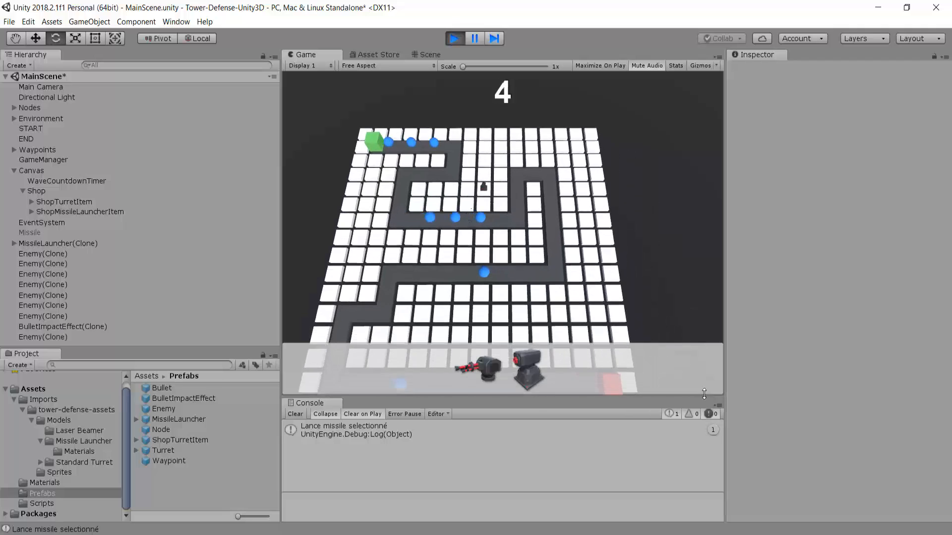
pyautogui.hotkey('ctrl', 'p')
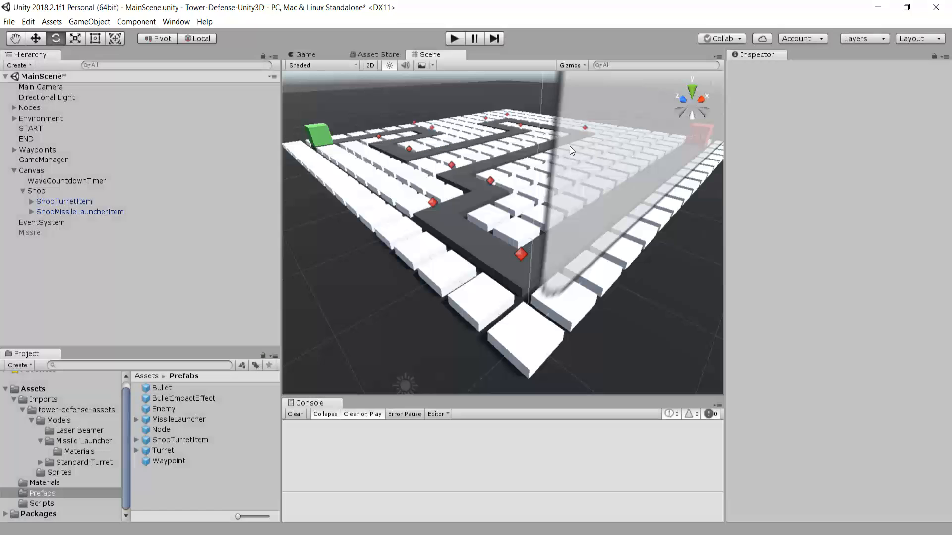
pyautogui.keyDown('alt'); pyautogui.moveTo(550, 285); pyautogui.dragTo(460, 231); pyautogui.keyUp('alt')
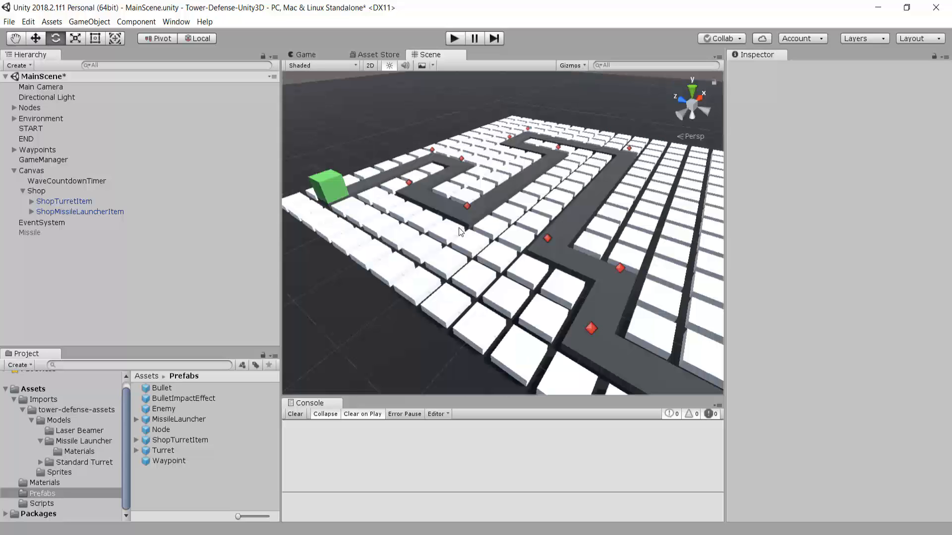